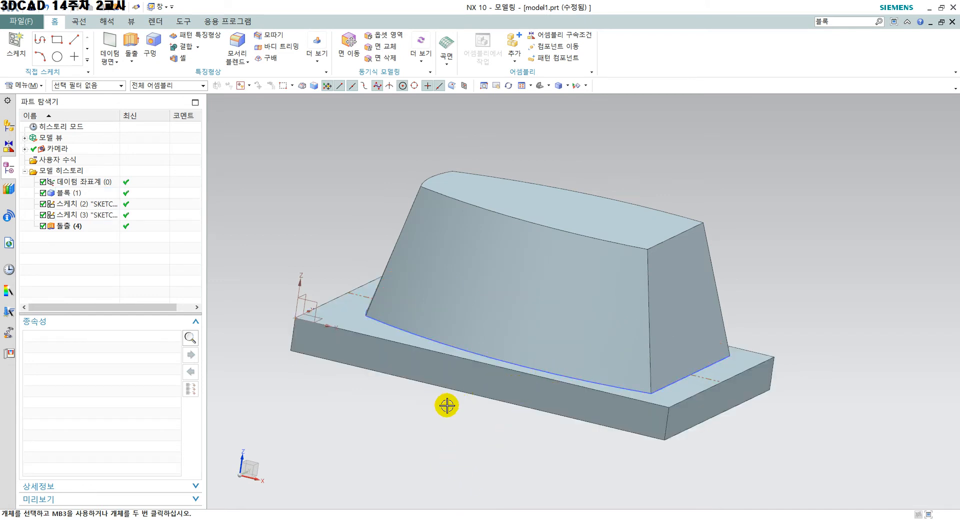
# Switch to PowerPoint, review drawing #17's R200 top arc, its end heights and the centreline, and return to NX.
pyautogui.hotkey('alt', 'Tab')
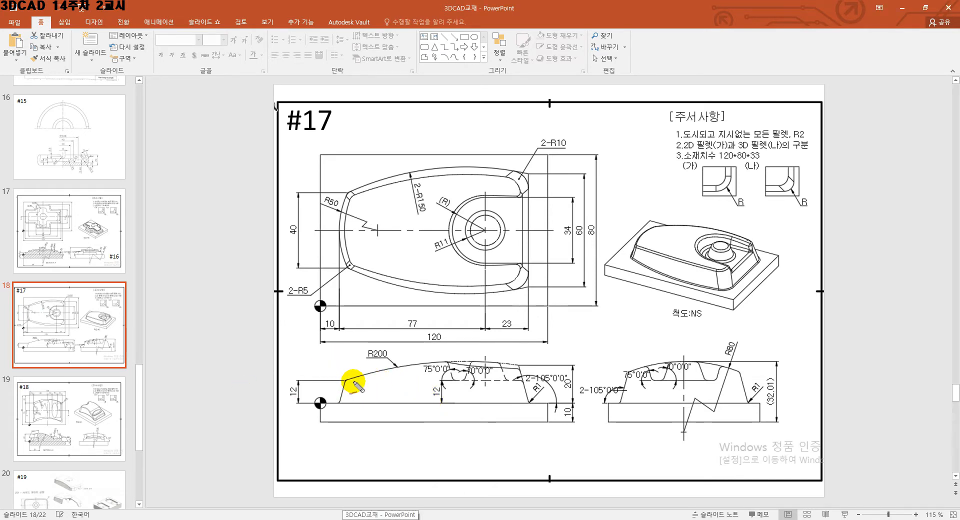
pyautogui.moveTo(389, 373); pyautogui.dragTo(525, 364)
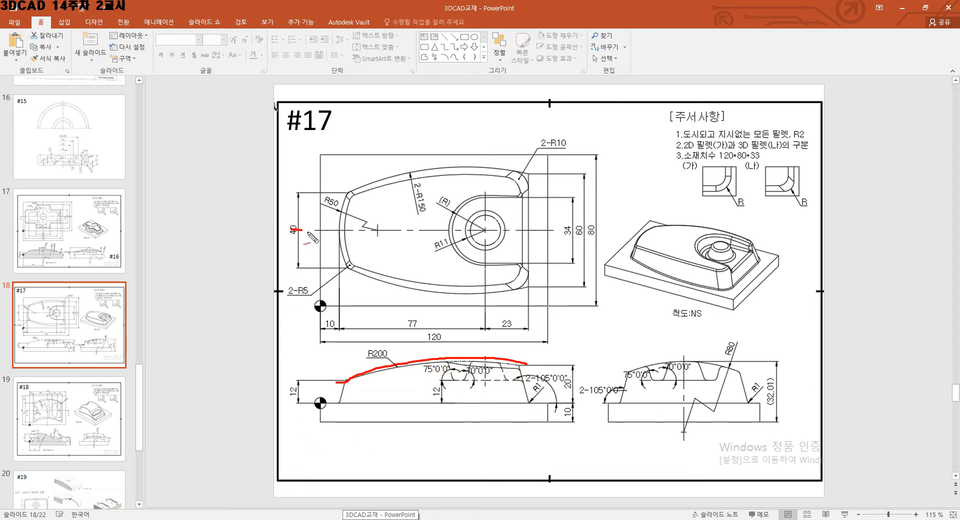
pyautogui.moveTo(396, 232); pyautogui.dragTo(566, 229)
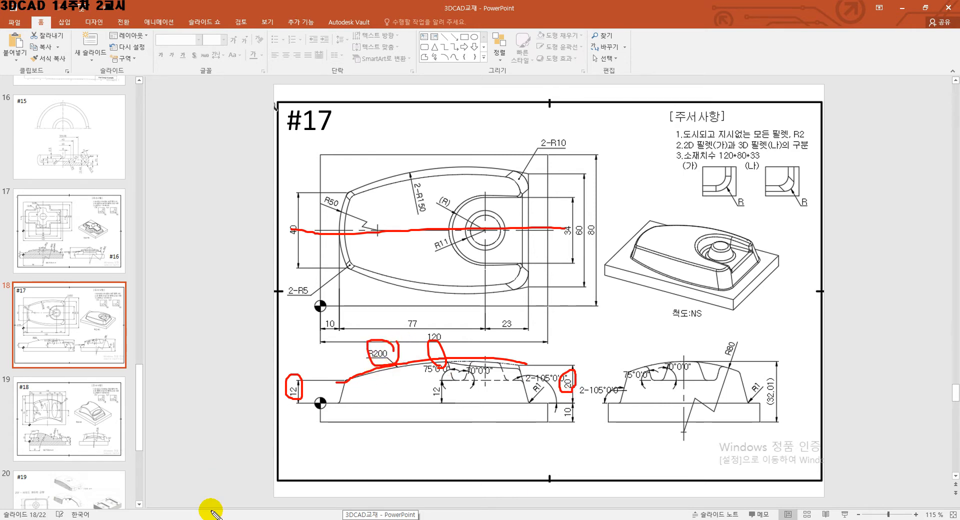
pyautogui.press('Escape')
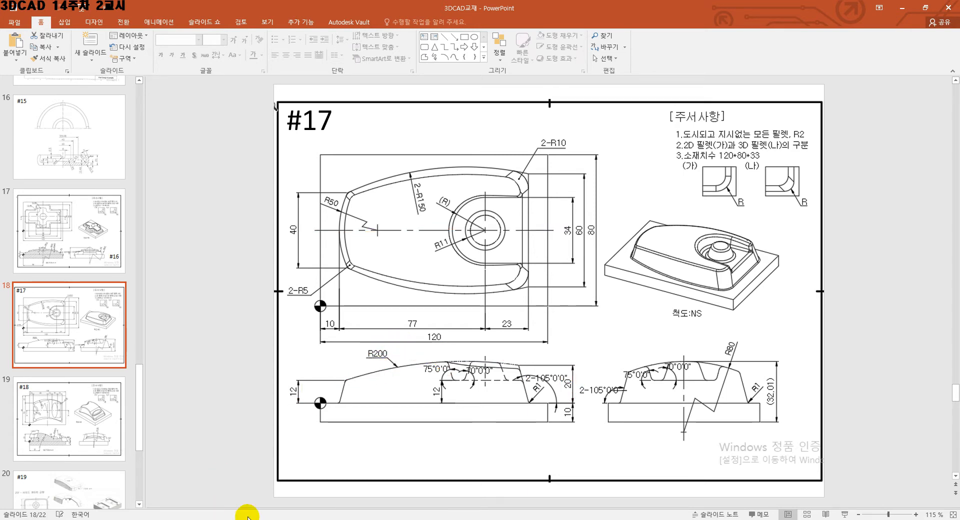
pyautogui.hotkey('alt', 'Tab')
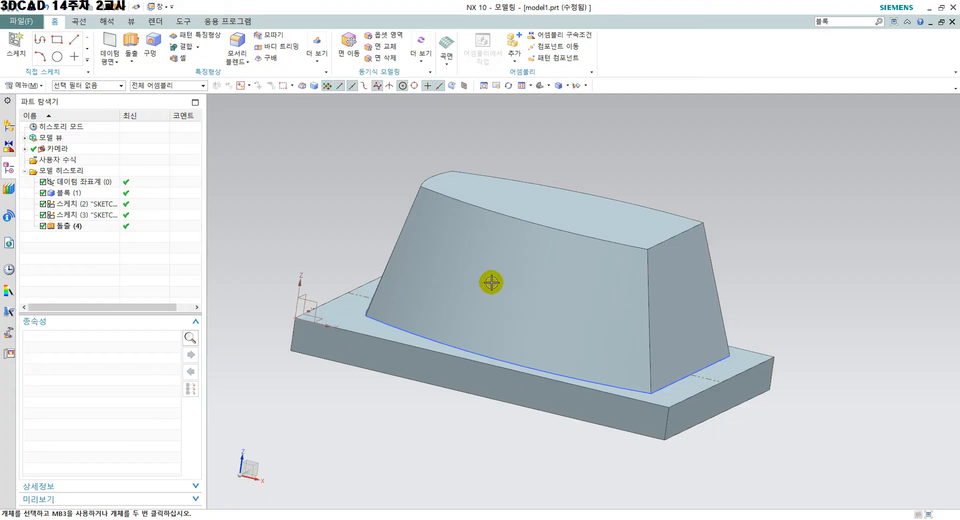
# Create an inferred datum plane midway between the two long side faces of the base block.
pyautogui.moveTo(491, 282); pyautogui.dragTo(447, 308, button='middle')
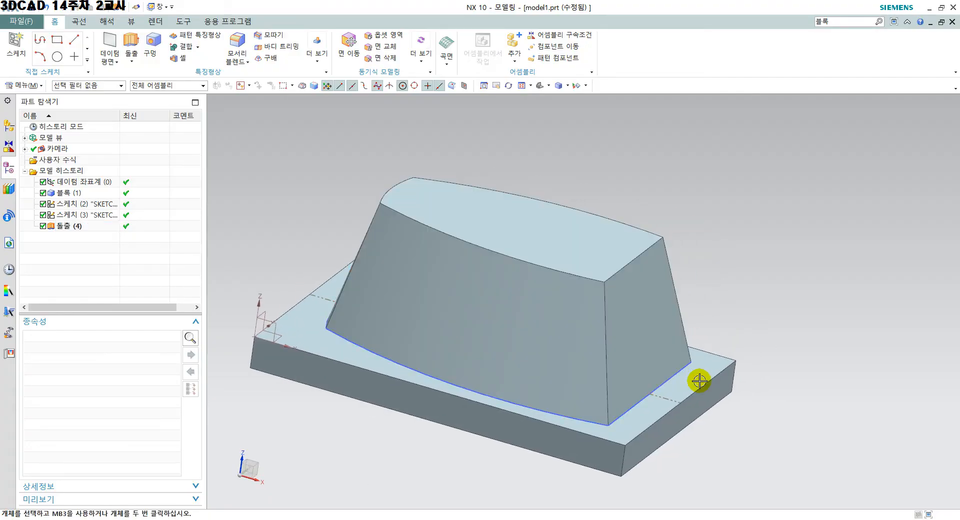
pyautogui.moveTo(658, 414); pyautogui.dragTo(639, 478, button='middle')
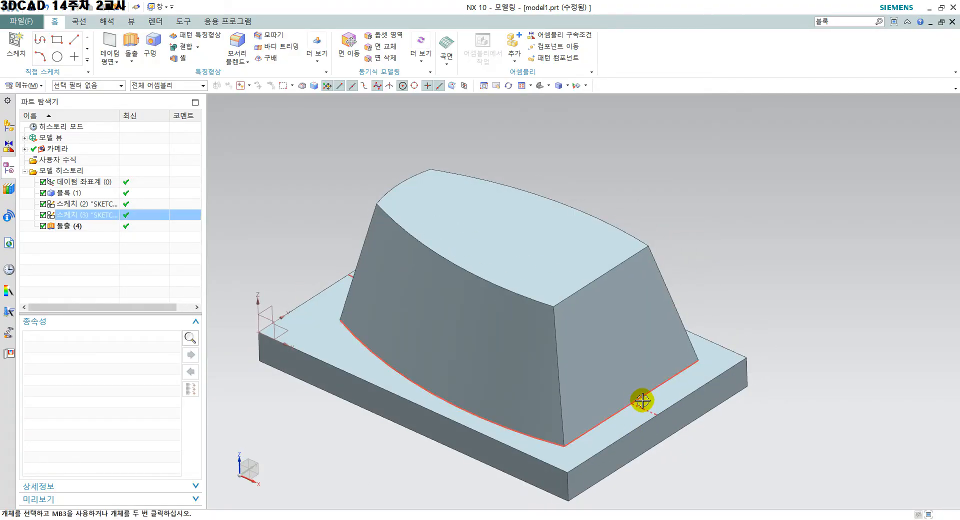
pyautogui.click(112, 43)
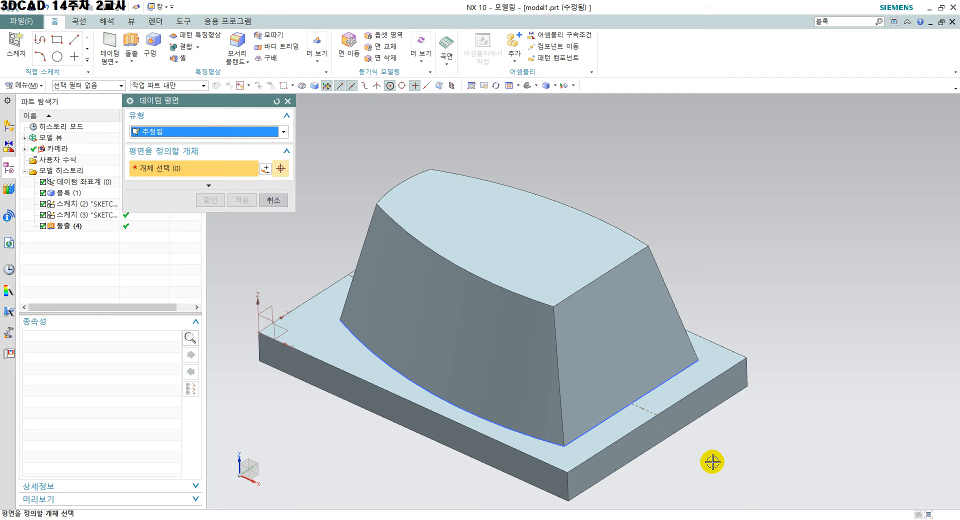
pyautogui.click(522, 461)
pyautogui.moveTo(696, 276); pyautogui.dragTo(658, 287, button='middle')
pyautogui.click(656, 290)
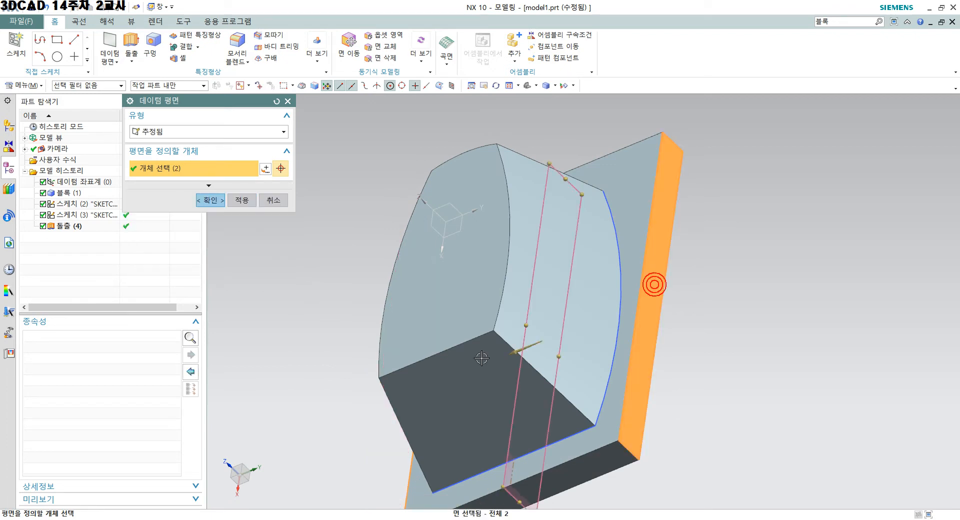
pyautogui.moveTo(503, 332); pyautogui.dragTo(548, 270, button='middle')
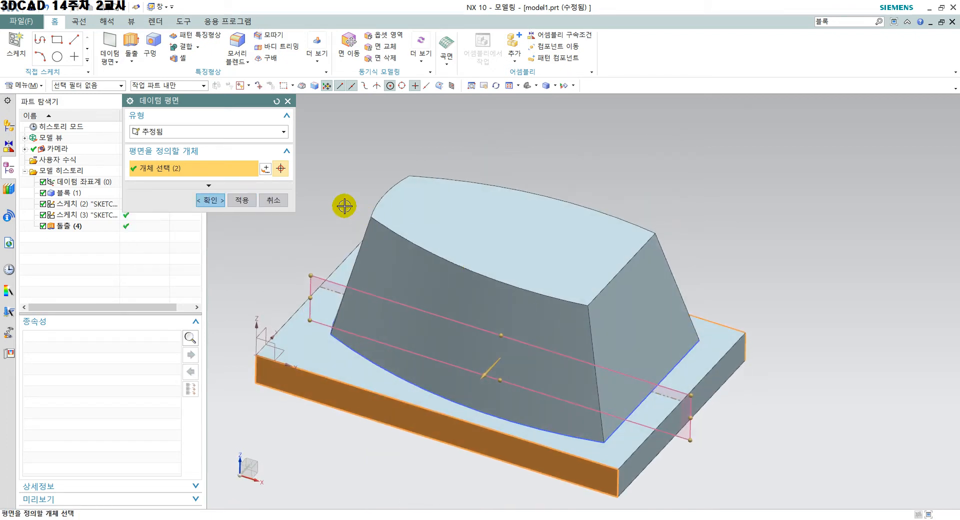
pyautogui.click(218, 200)
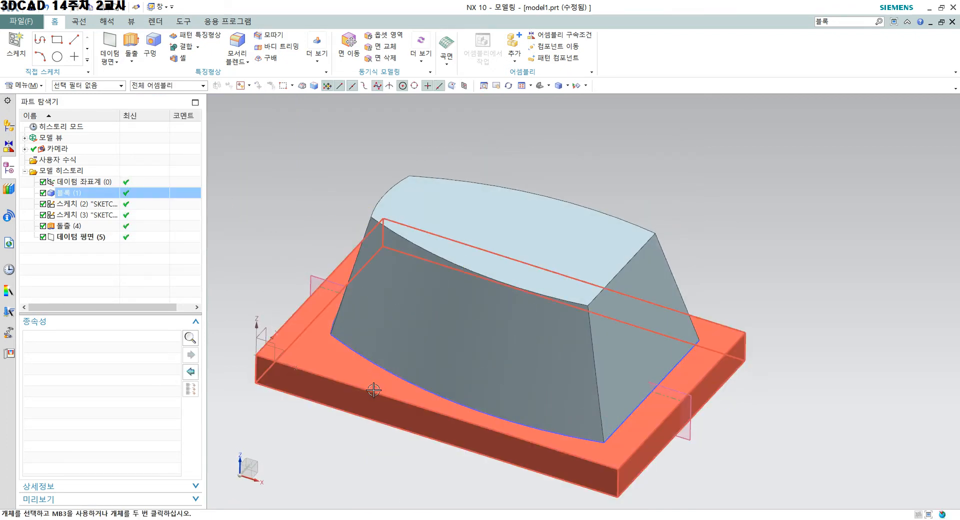
# Open a sketch on the mid-width datum plane with the default orientation and exit it without drawing anything.
pyautogui.keyDown('shift'); pyautogui.moveTo(374, 389); pyautogui.dragTo(407, 365, button='middle'); pyautogui.keyUp('shift')
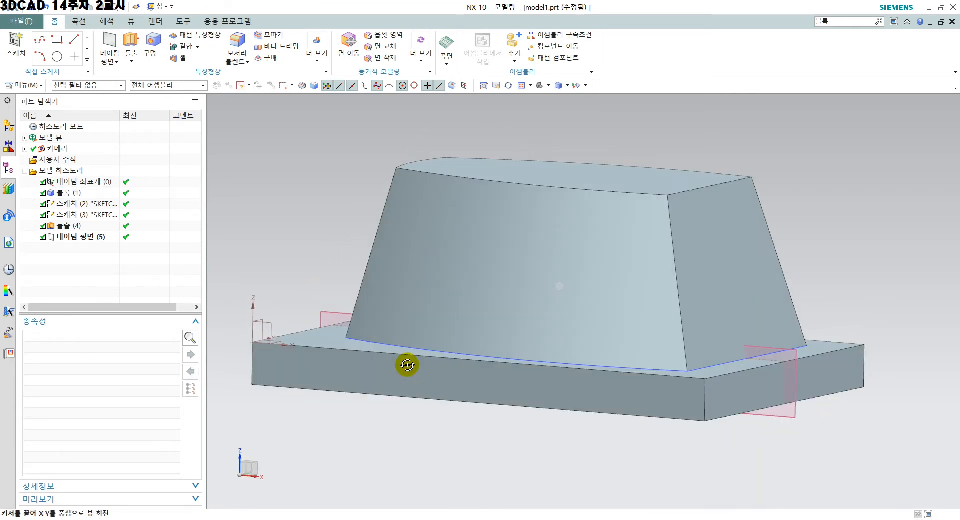
pyautogui.click(16, 44)
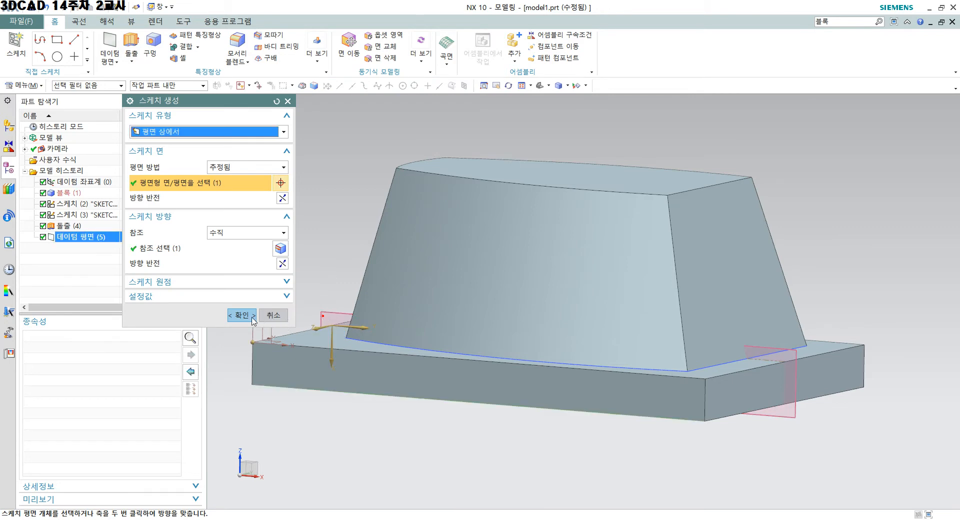
pyautogui.click(244, 316)
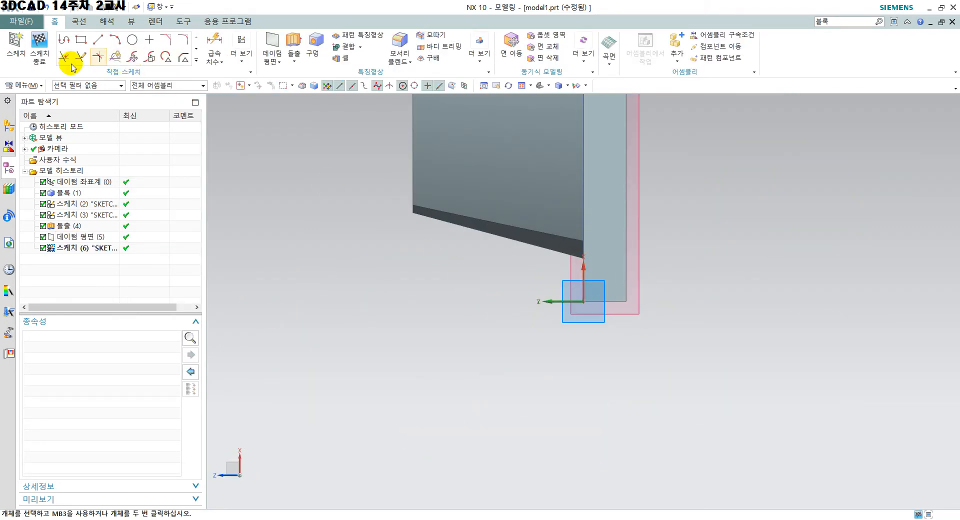
pyautogui.click(40, 45)
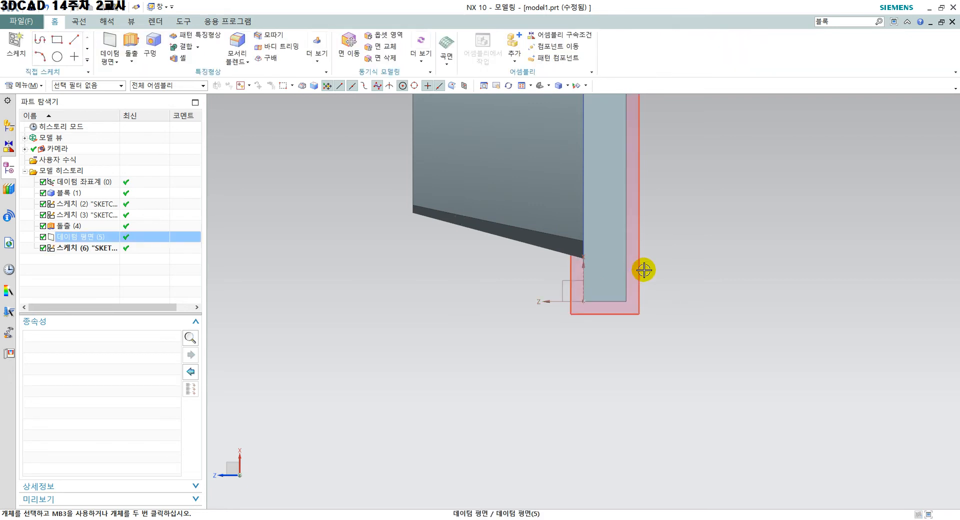
# Start another sketch in an isometric view and choose the mid-width datum plane as its sketch plane.
pyautogui.click(540, 86)
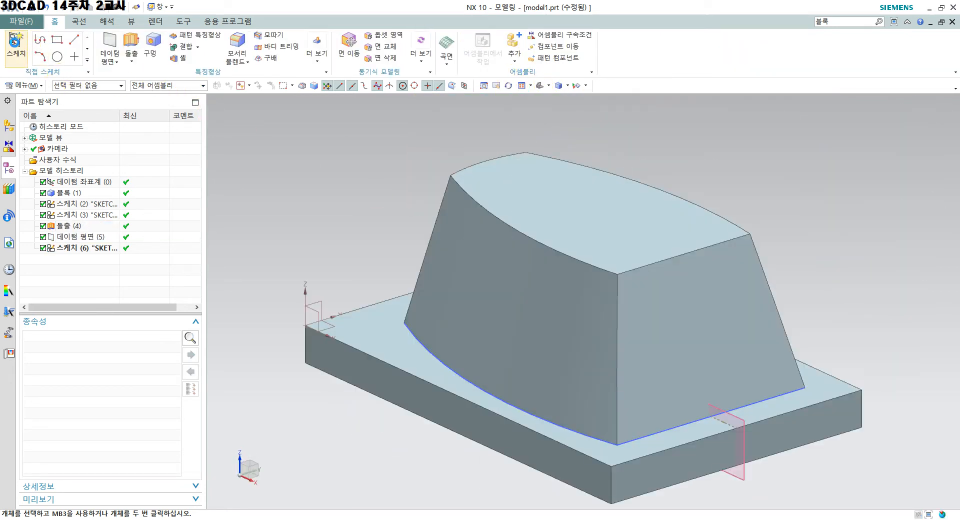
pyautogui.click(15, 43)
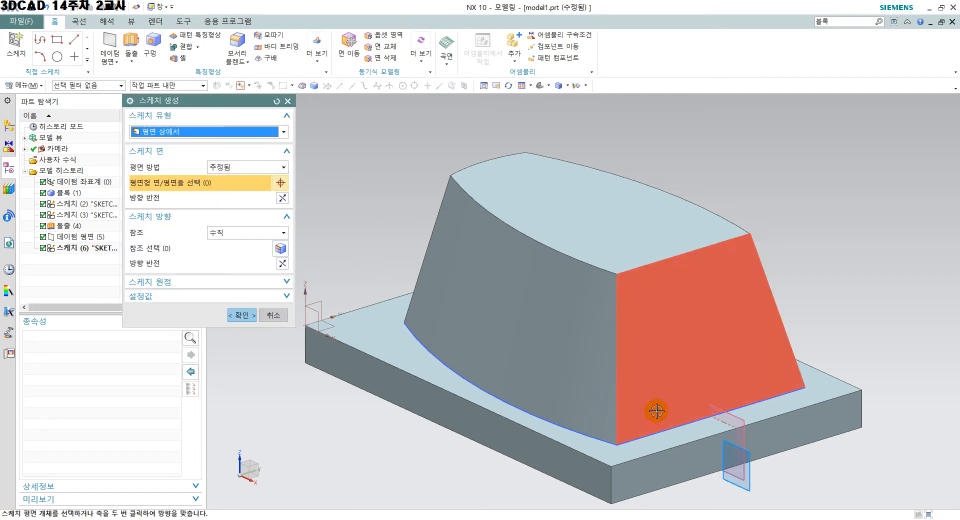
pyautogui.moveTo(656, 467); pyautogui.dragTo(691, 421, button='middle')
pyautogui.scroll(3, 549, 445)
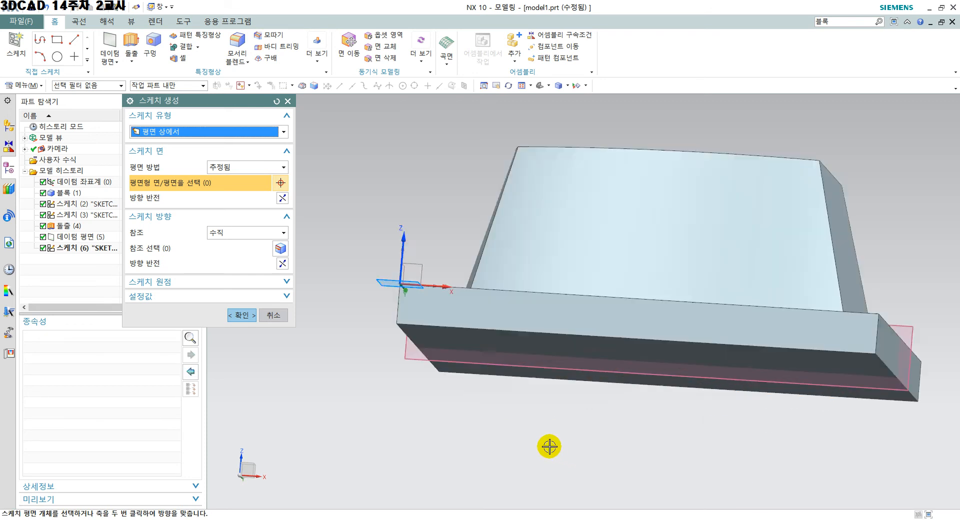
pyautogui.scroll(3, 355, 306)
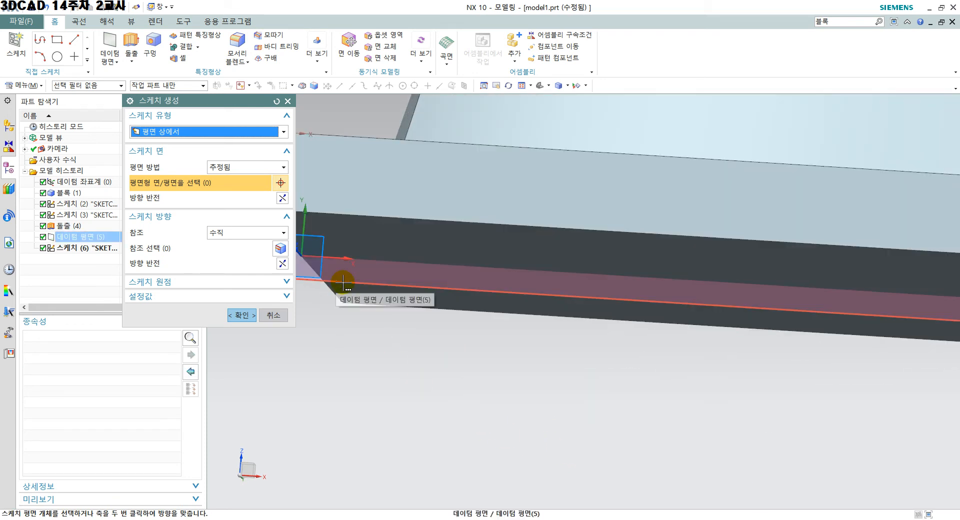
pyautogui.click(343, 283)
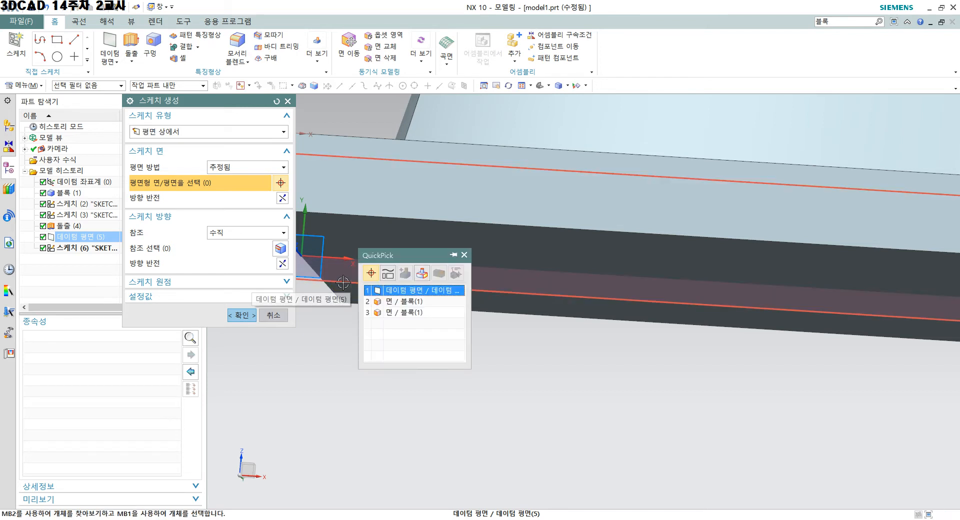
pyautogui.click(394, 290)
pyautogui.moveTo(398, 304); pyautogui.dragTo(489, 337, button='middle')
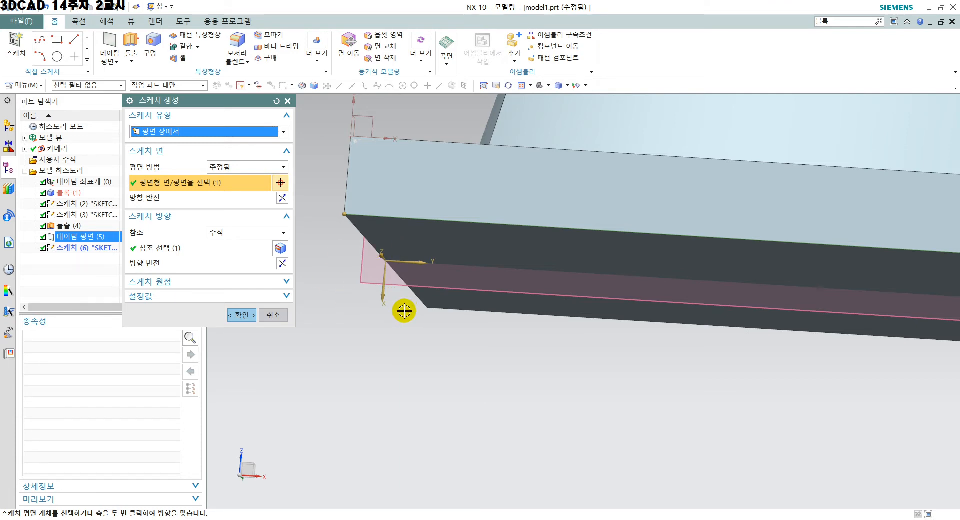
pyautogui.moveTo(440, 272)
pyautogui.mouseDown(button='middle')
pyautogui.moveTo(440, 320)
pyautogui.moveTo(431, 276)
pyautogui.mouseUp(button='middle')
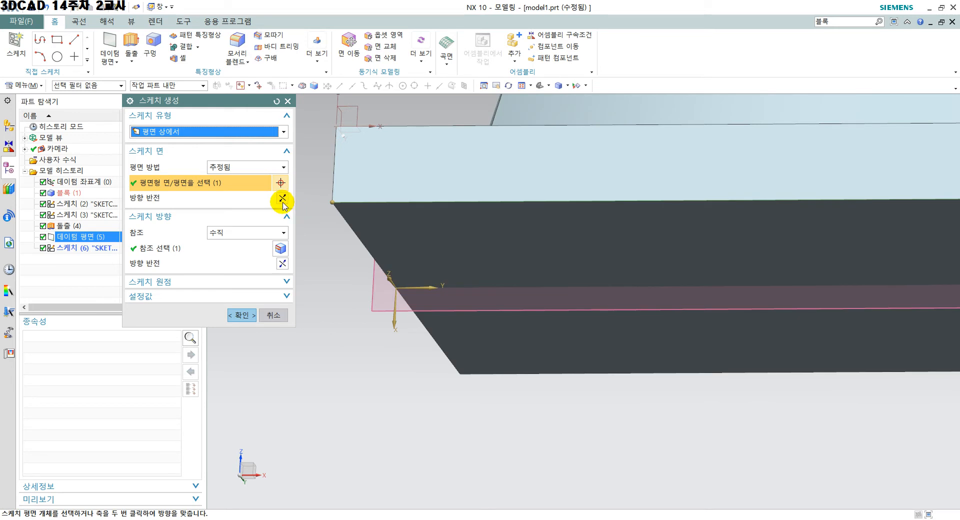
# Set the sketch reference to horizontal, orient X along the block's length and Y upward, and enter the sketch.
pyautogui.click(283, 201)
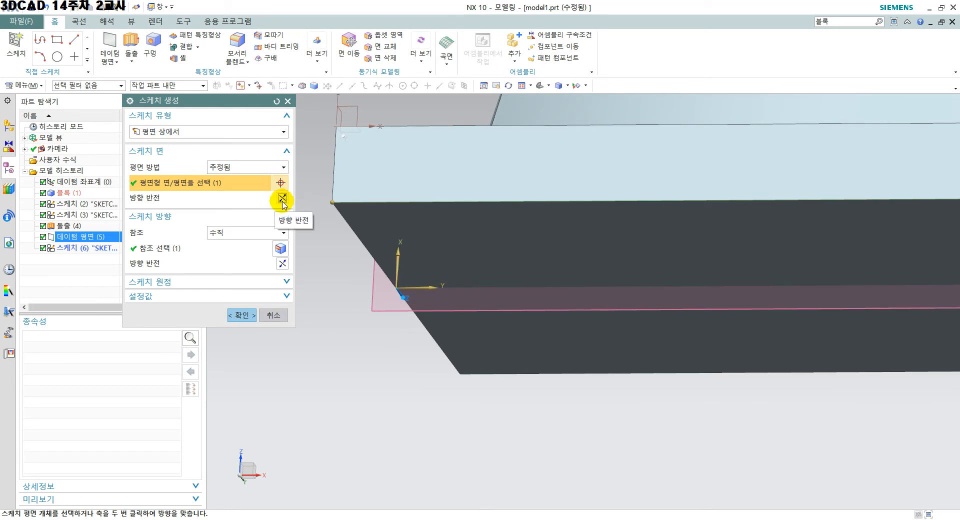
pyautogui.click(283, 264)
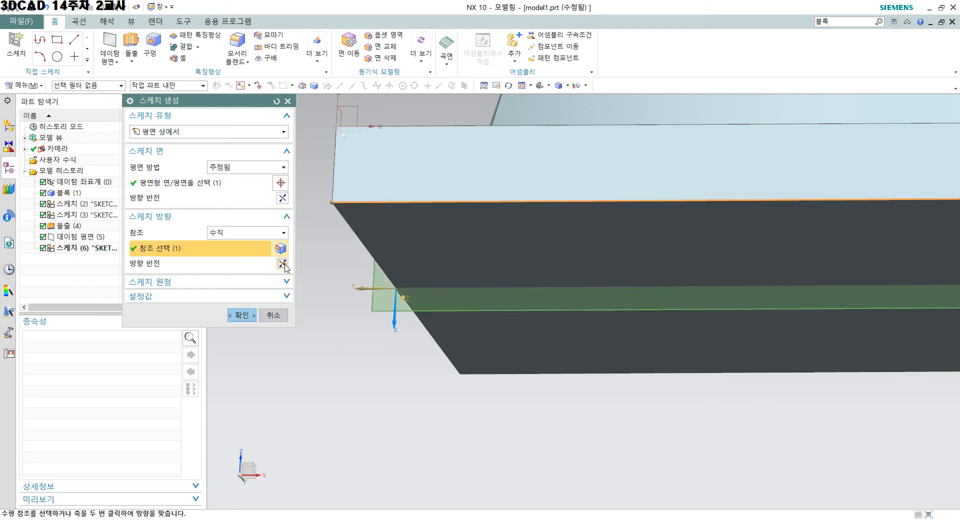
pyautogui.click(282, 200)
pyautogui.click(265, 232)
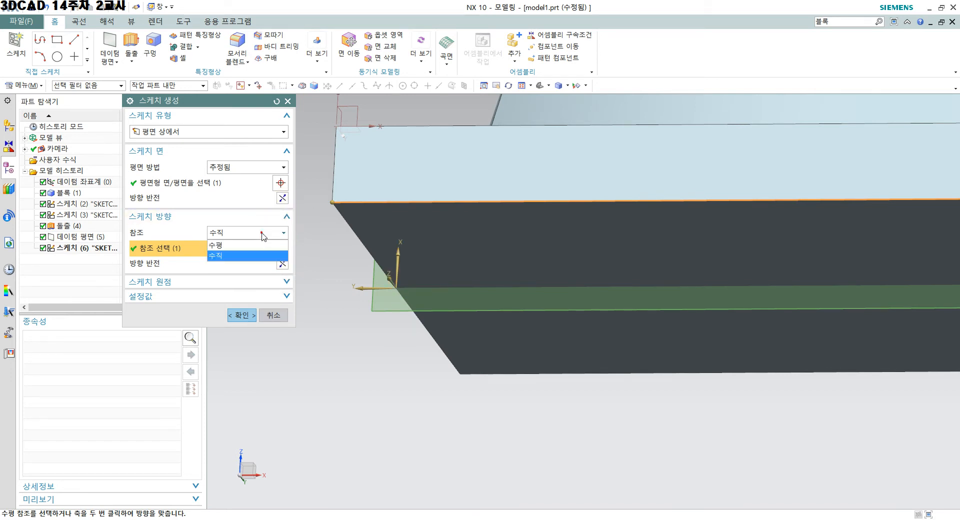
pyautogui.click(264, 247)
pyautogui.click(282, 264)
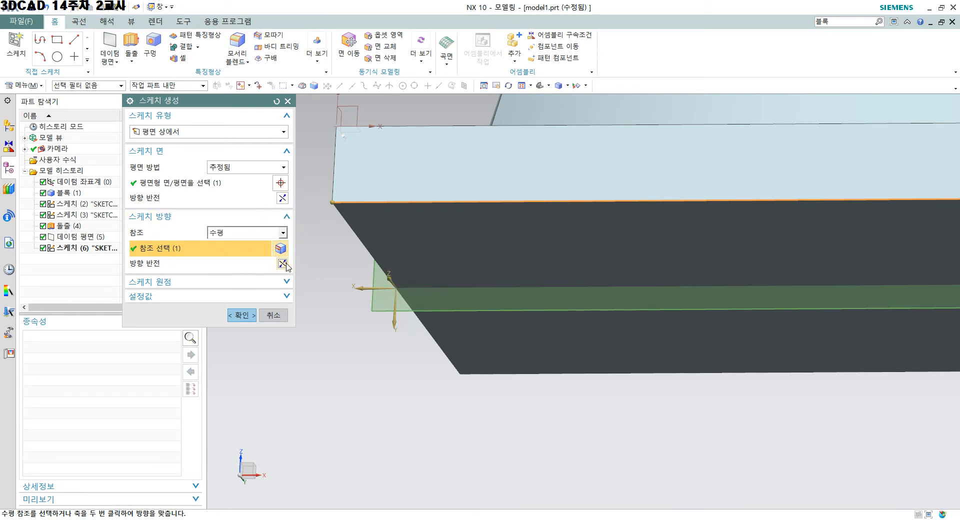
pyautogui.moveTo(491, 302); pyautogui.dragTo(482, 328, button='middle')
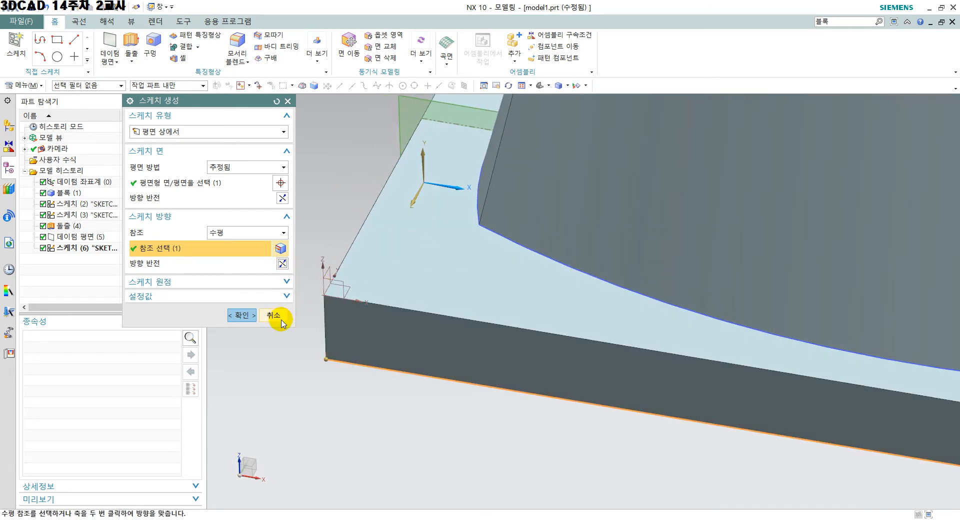
pyautogui.moveTo(485, 221); pyautogui.dragTo(495, 220, button='middle')
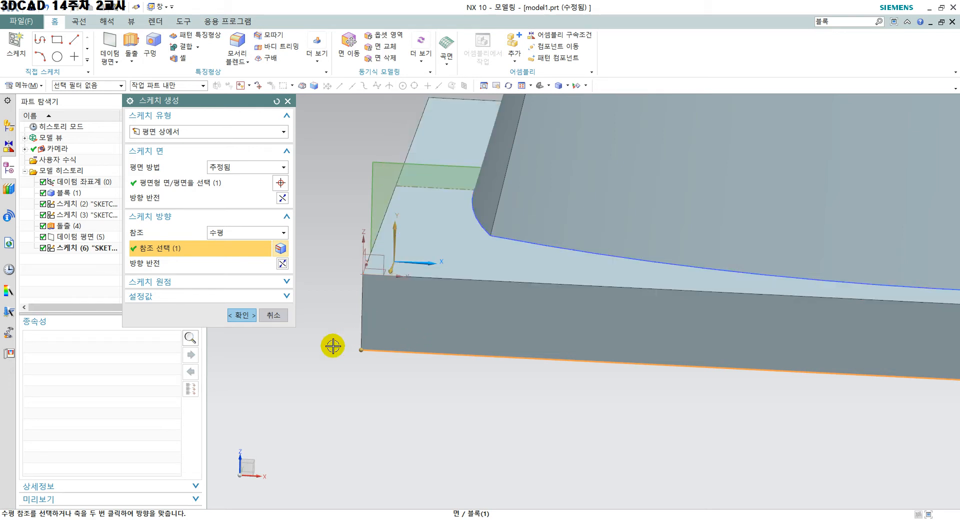
pyautogui.click(242, 315)
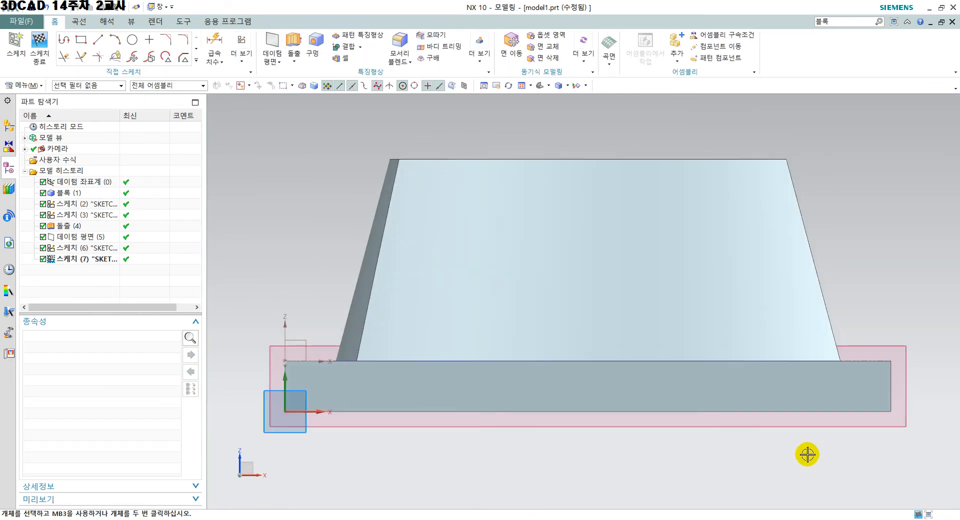
# Examine where an arched profile on the mid-plane would meet the sloped end faces of the raised body.
pyautogui.click(529, 375)
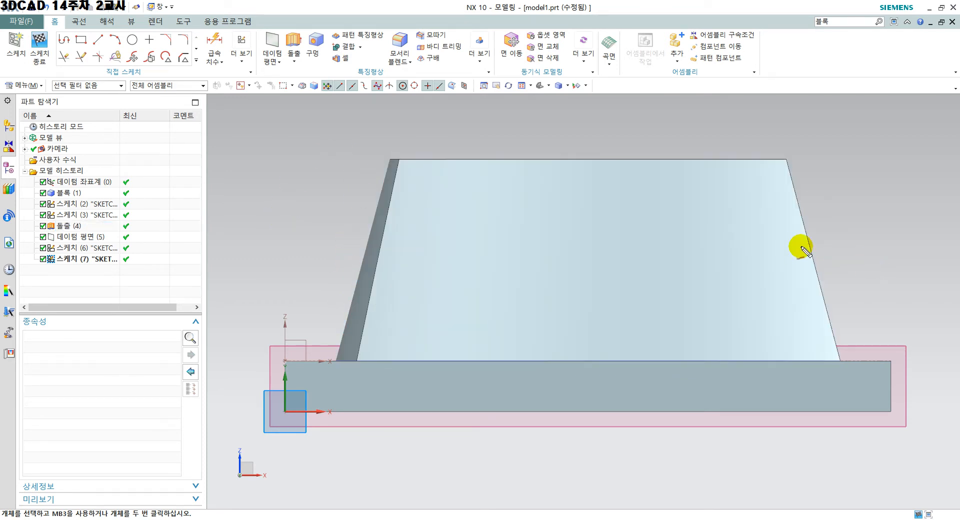
pyautogui.moveTo(815, 259)
pyautogui.mouseDown()
pyautogui.moveTo(724, 230)
pyautogui.moveTo(428, 220)
pyautogui.mouseUp()
pyautogui.moveTo(369, 255); pyautogui.dragTo(369, 254)
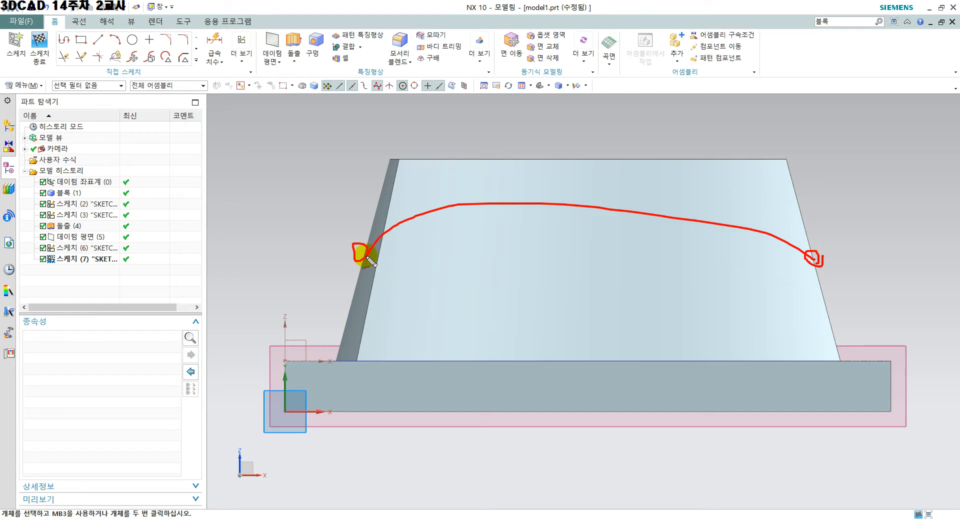
pyautogui.press('Escape')
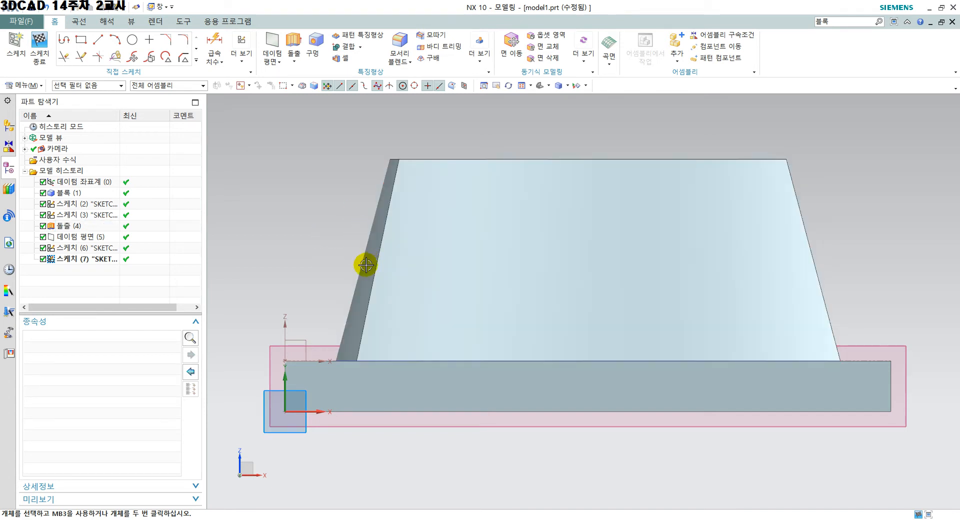
pyautogui.click(365, 263)
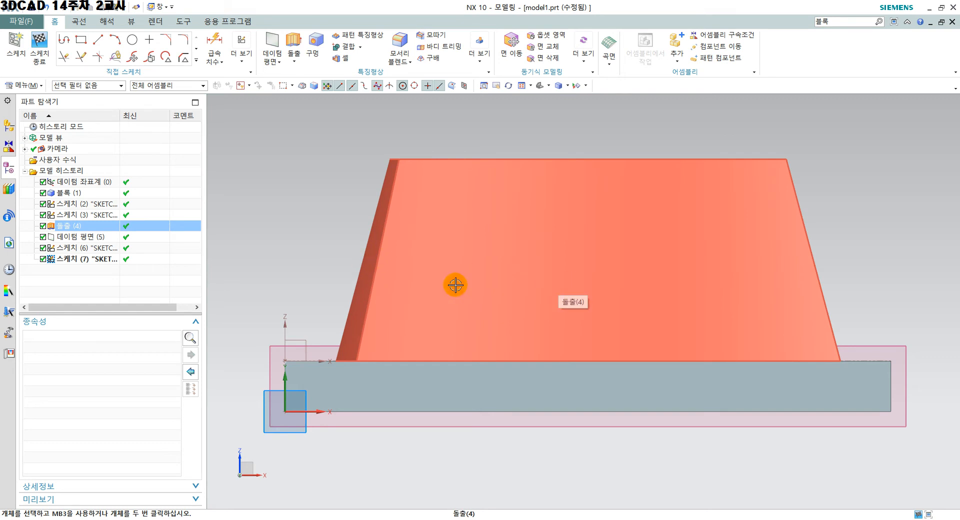
pyautogui.press('Escape')
pyautogui.press('Home')
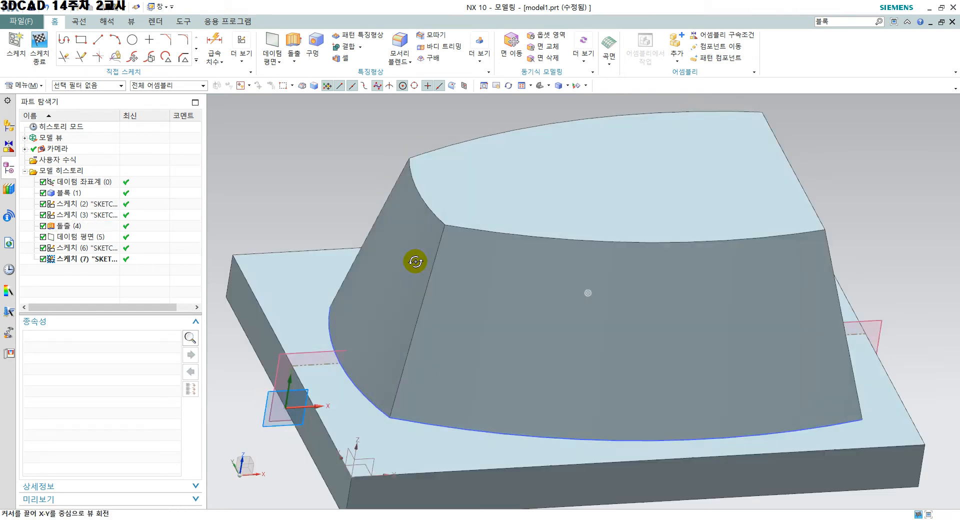
pyautogui.click(395, 261)
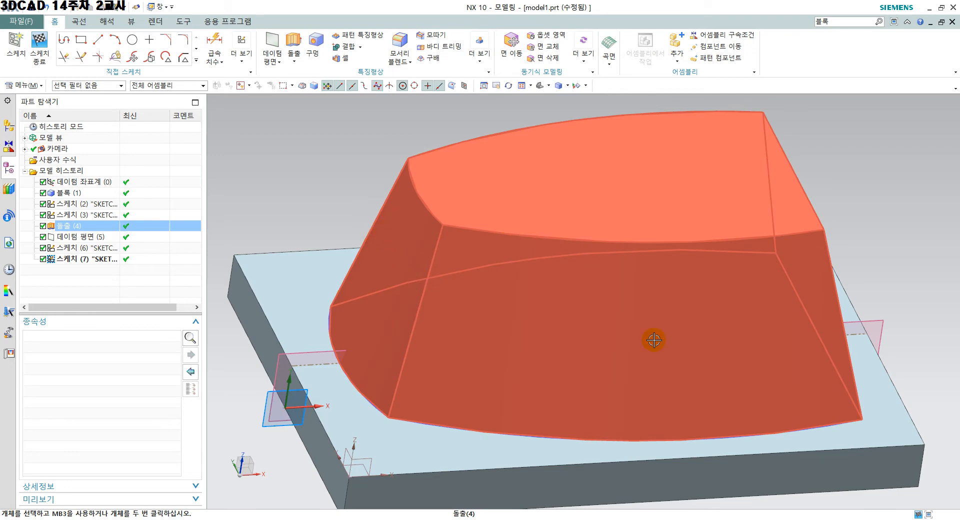
# Draw a three-point arc bulging upward across the tapered body between its sloped sides, spanning about 92 mm horizontally.
pyautogui.moveTo(654, 340); pyautogui.dragTo(768, 250, button='middle')
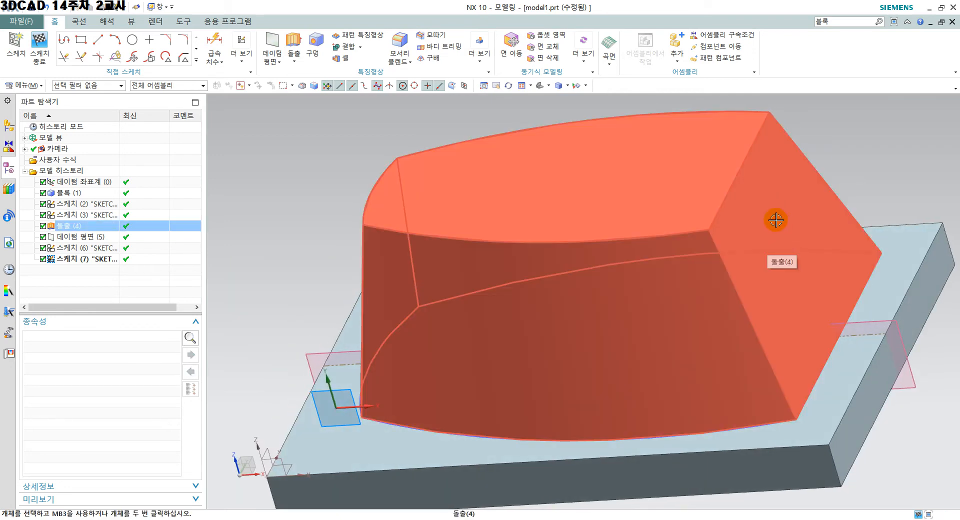
pyautogui.moveTo(556, 326); pyautogui.dragTo(573, 301, button='middle')
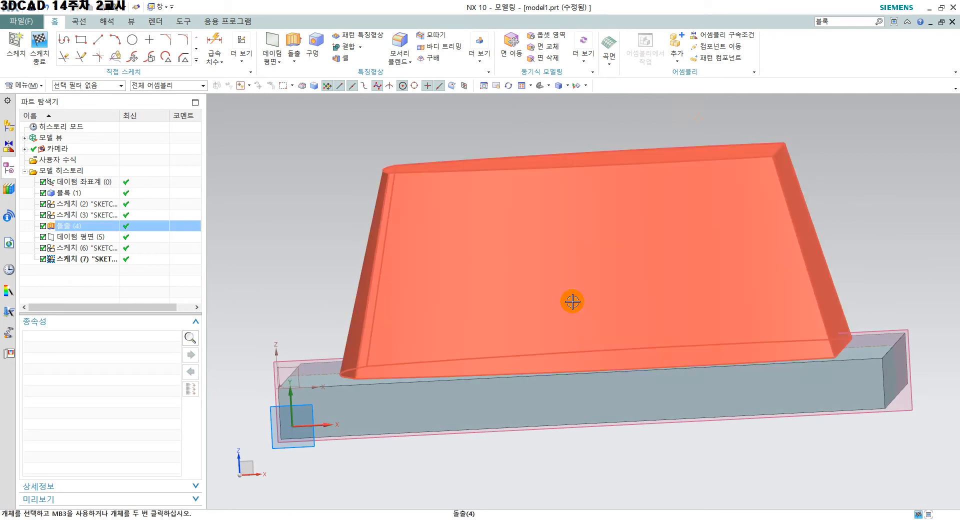
pyautogui.press('F8')
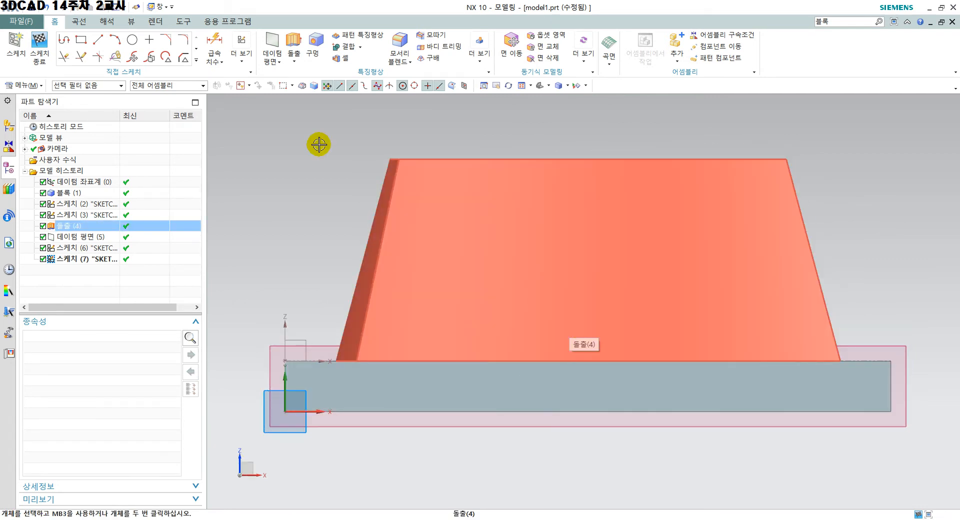
pyautogui.click(114, 41)
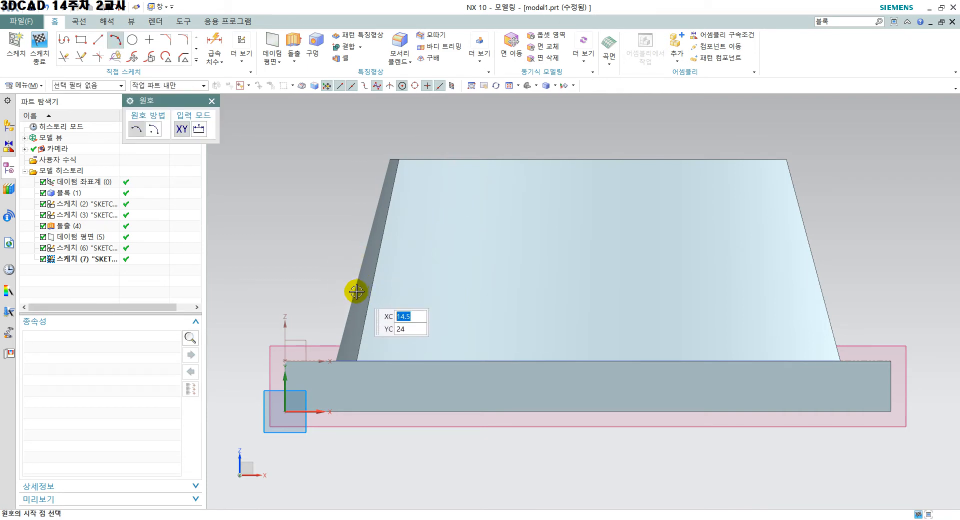
pyautogui.click(340, 300)
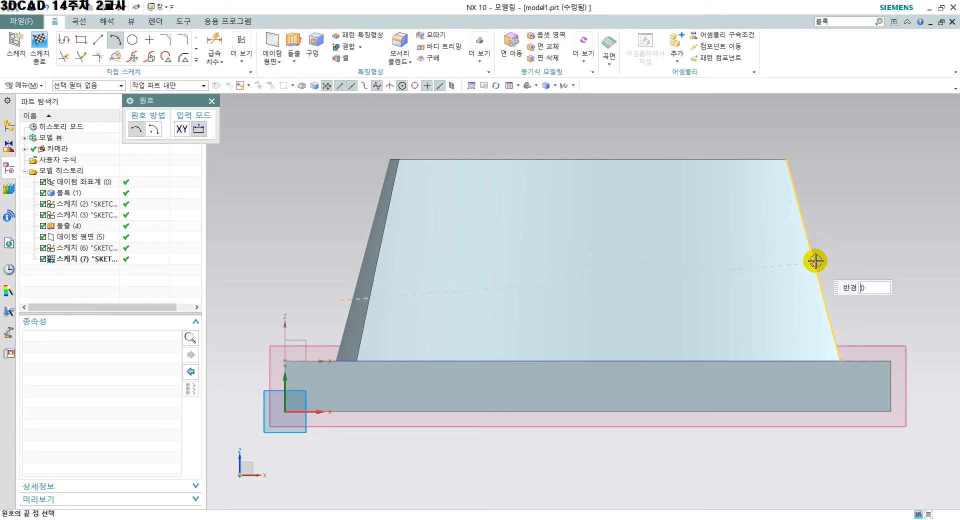
pyautogui.click(807, 230)
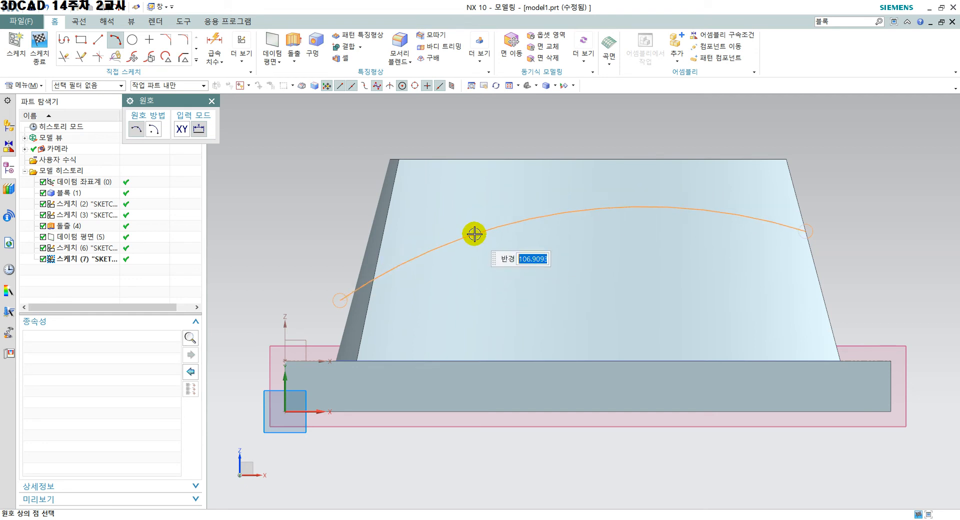
pyautogui.click(465, 249)
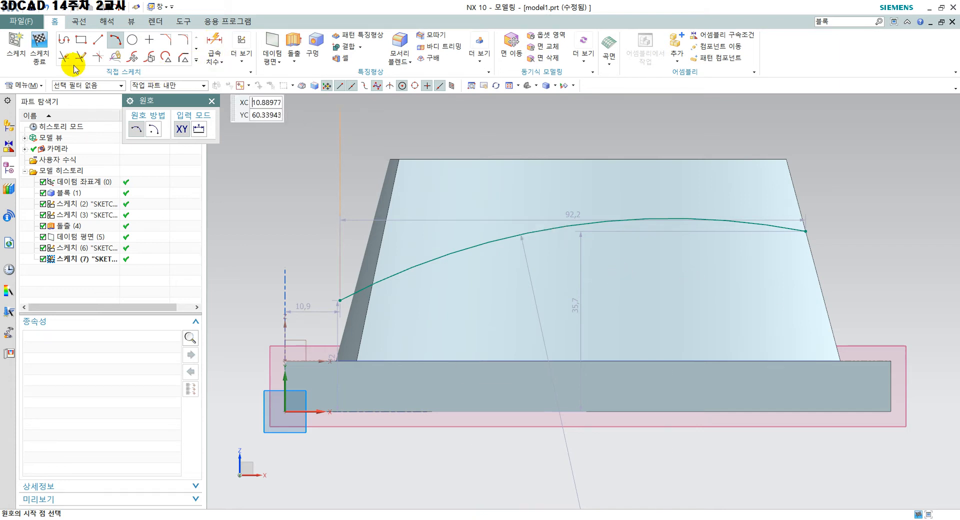
# Dimension the arc's right endpoint 12 mm above the base block's top edge.
pyautogui.click(215, 40)
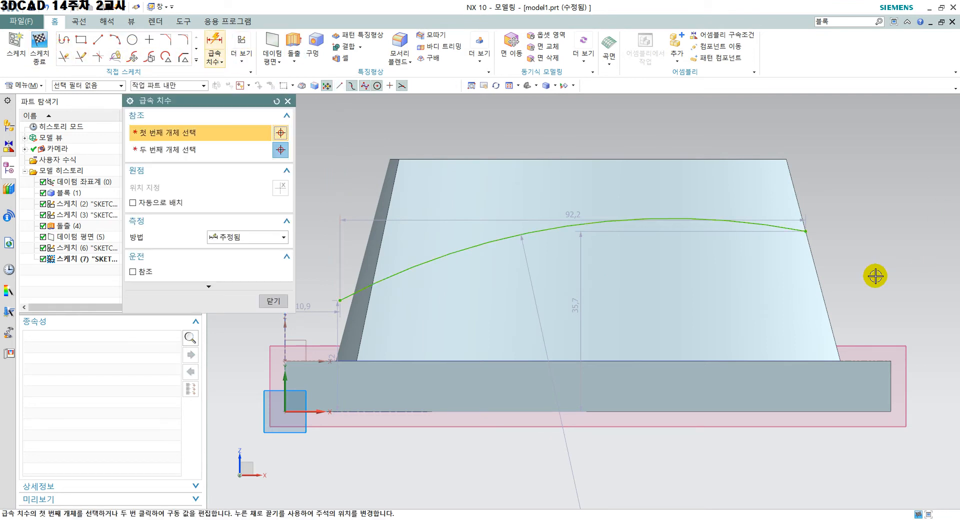
pyautogui.click(890, 360)
pyautogui.click(806, 229)
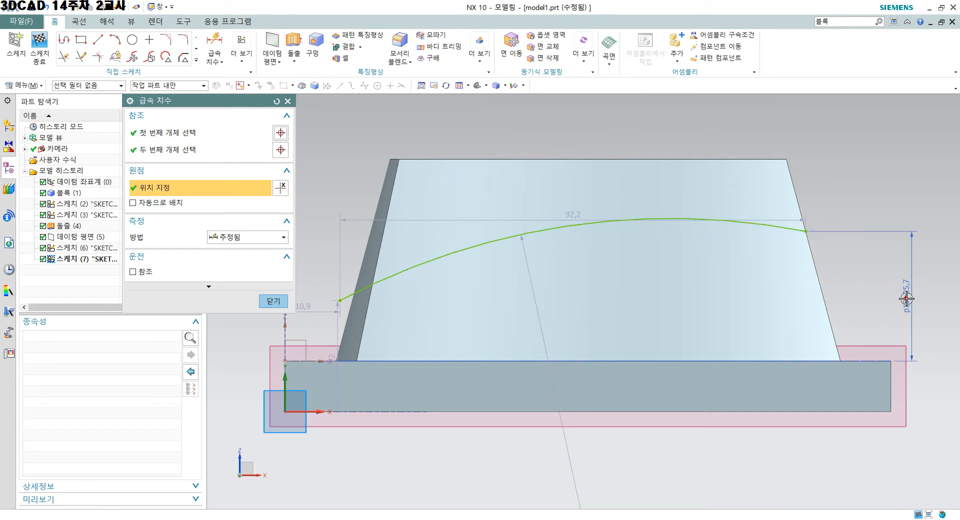
pyautogui.click(905, 298)
pyautogui.write('12')
pyautogui.press('Return')
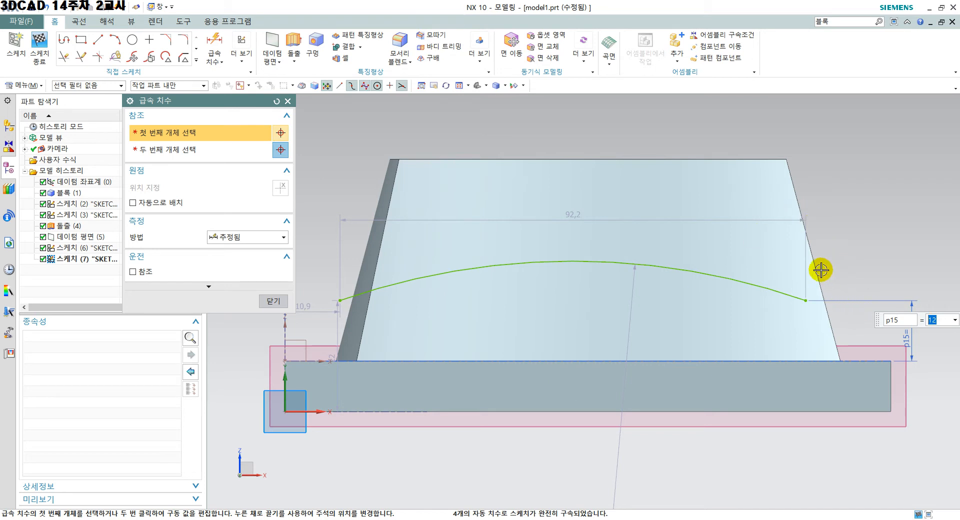
pyautogui.click(273, 302)
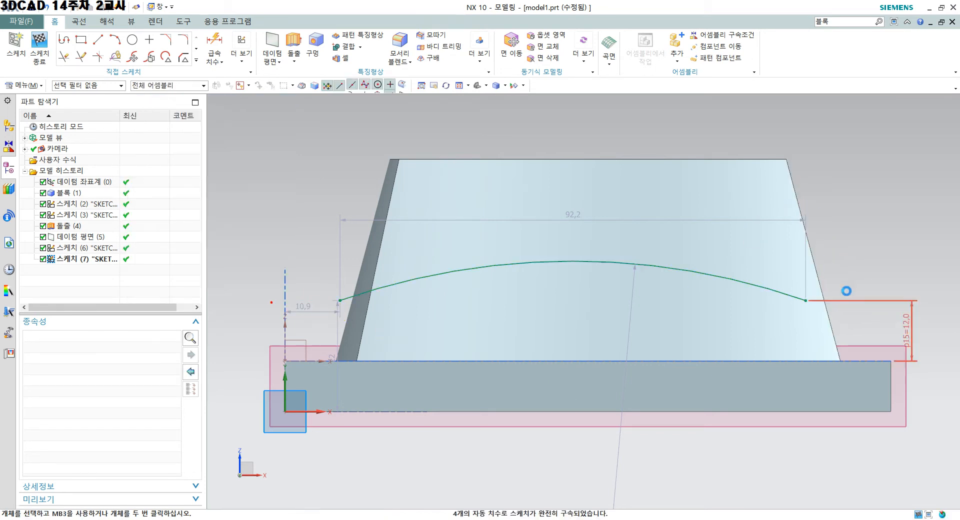
# Try to constrain the arc's right endpoint onto the body's right sloped edge with a Point on Curve constraint.
pyautogui.keyDown('shift'); pyautogui.moveTo(865, 269); pyautogui.dragTo(846, 270, button='middle'); pyautogui.keyUp('shift')
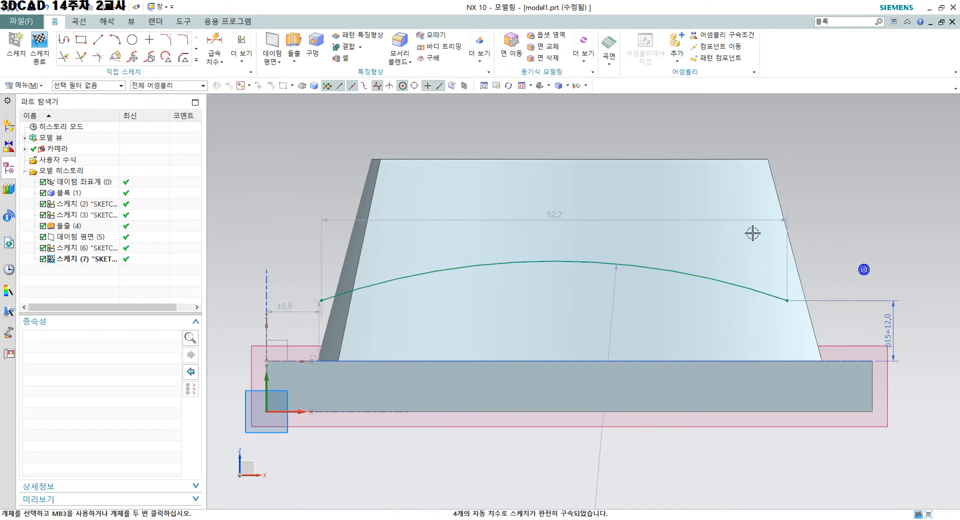
pyautogui.click(242, 57)
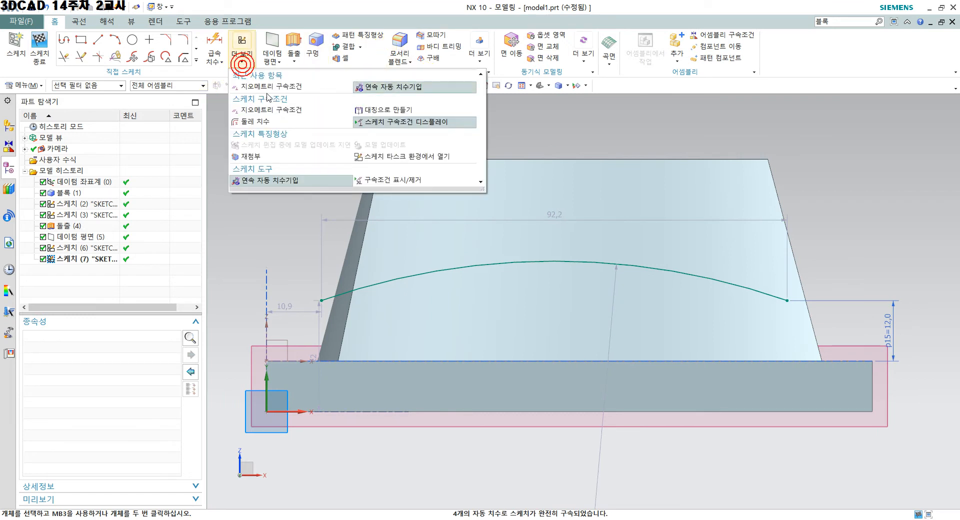
pyautogui.click(270, 86)
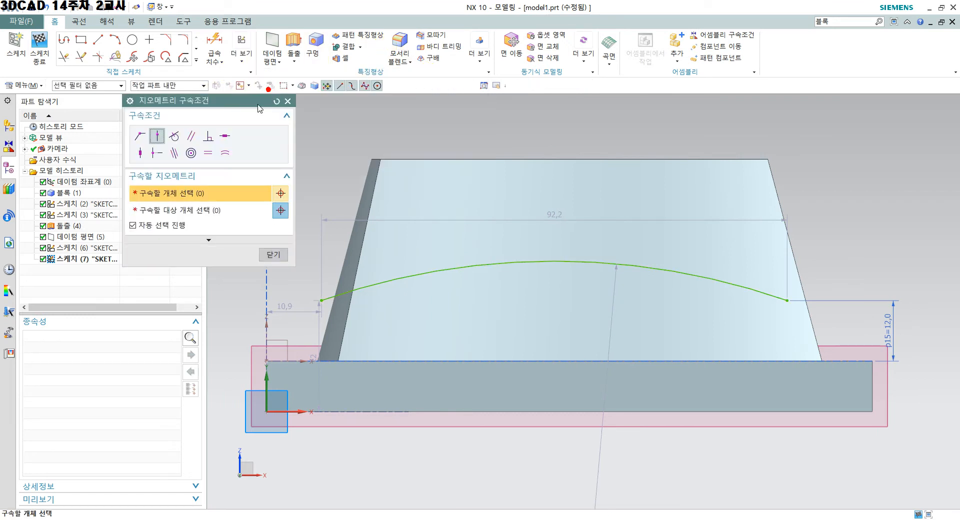
pyautogui.click(158, 136)
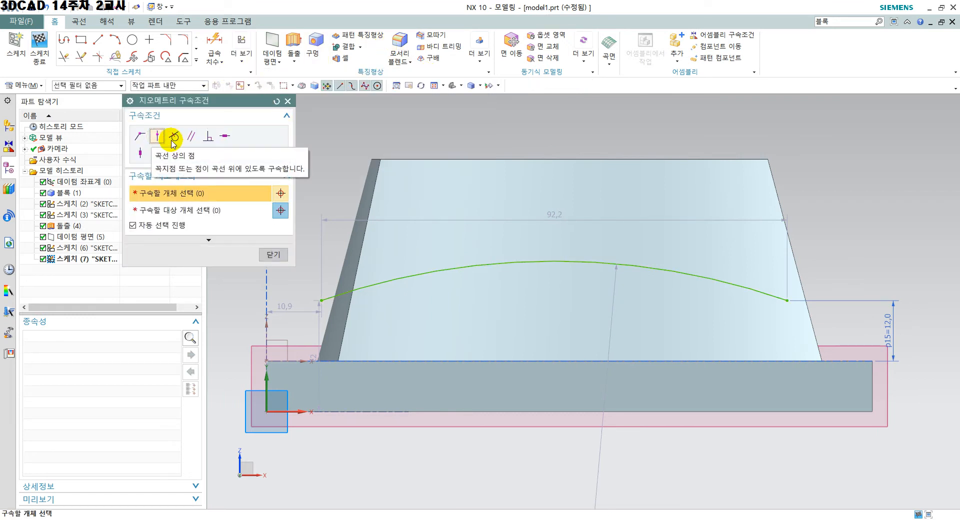
pyautogui.click(801, 274)
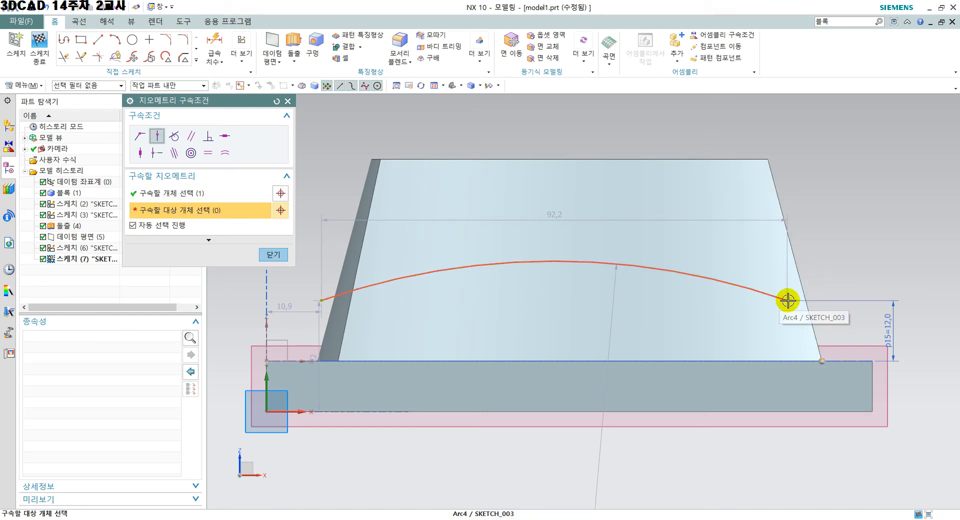
pyautogui.click(788, 300)
pyautogui.scroll(3, 788, 300)
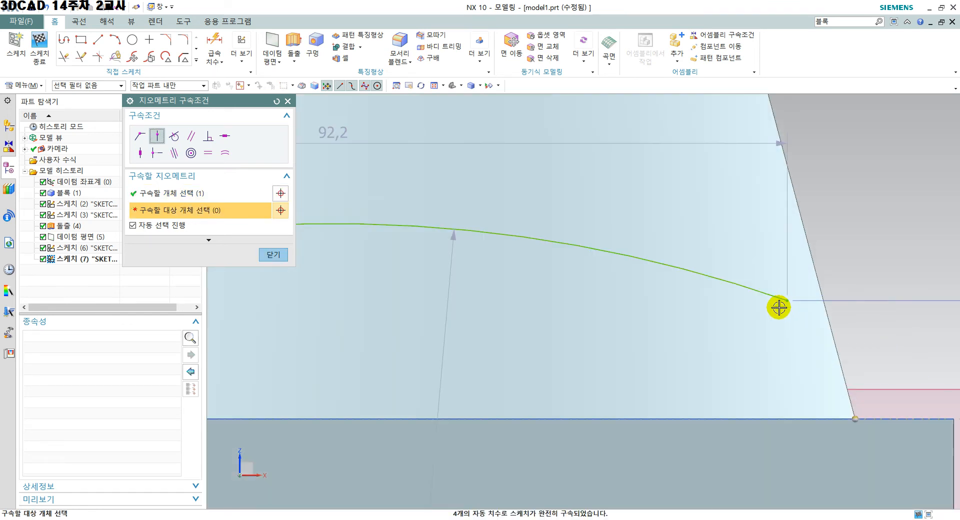
pyautogui.click(273, 255)
# Retry the Point on Curve constraint, selecting the body's right sloped edge before the arc's right endpoint.
pyautogui.click(244, 59)
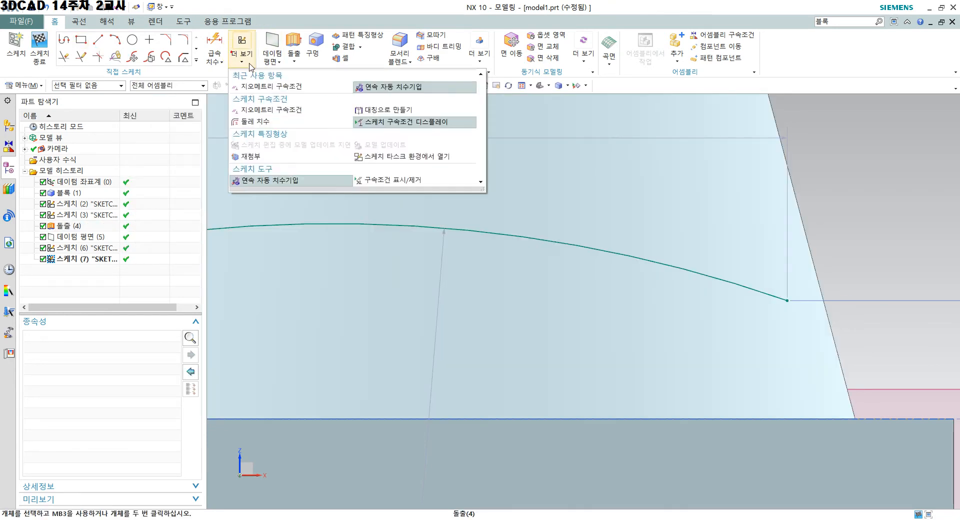
pyautogui.click(271, 86)
pyautogui.scroll(-3, 846, 230)
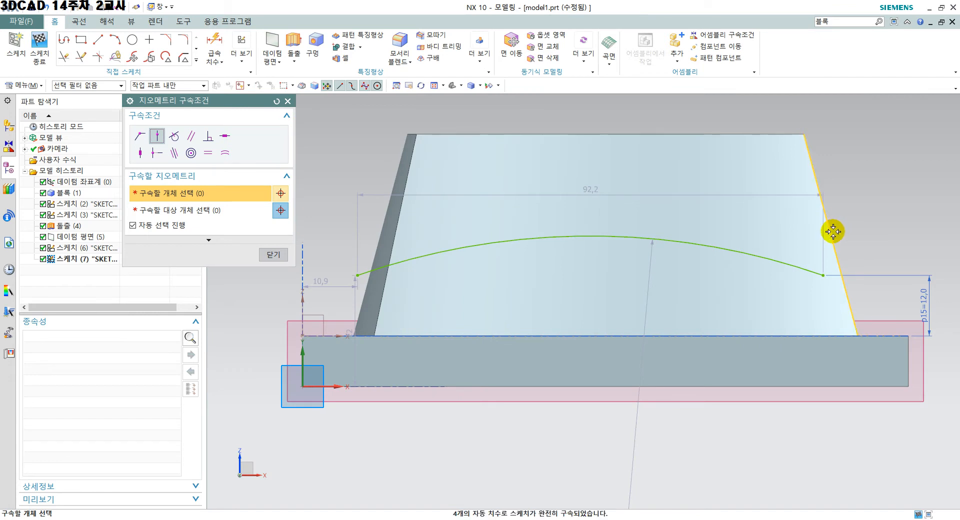
pyautogui.click(836, 231)
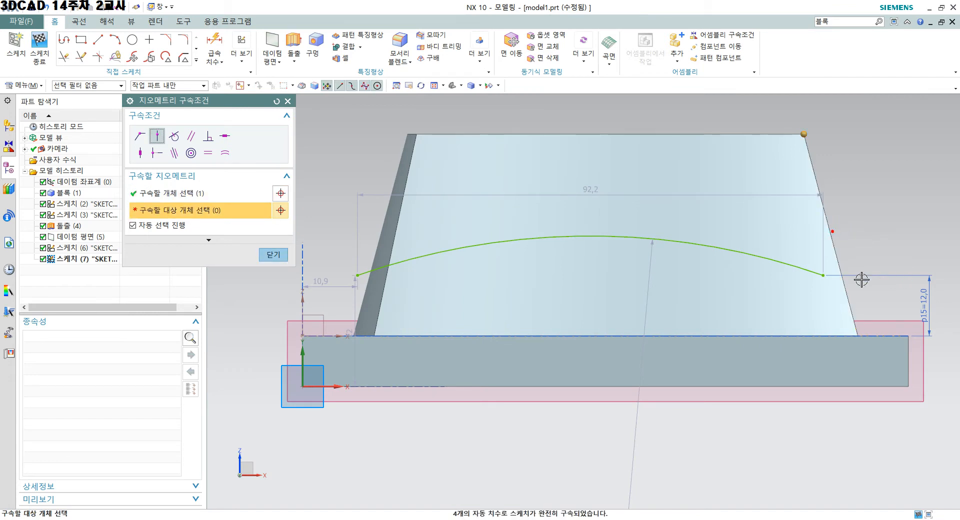
pyautogui.click(826, 276)
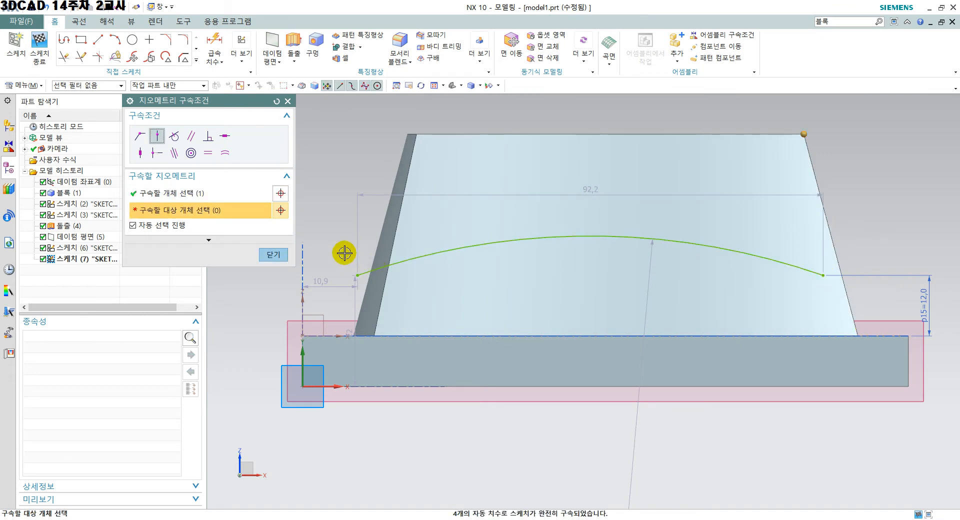
pyautogui.click(267, 258)
# Try the Point on Curve constraint in reverse order, selecting the arc's right endpoint as the object to constrain.
pyautogui.click(241, 50)
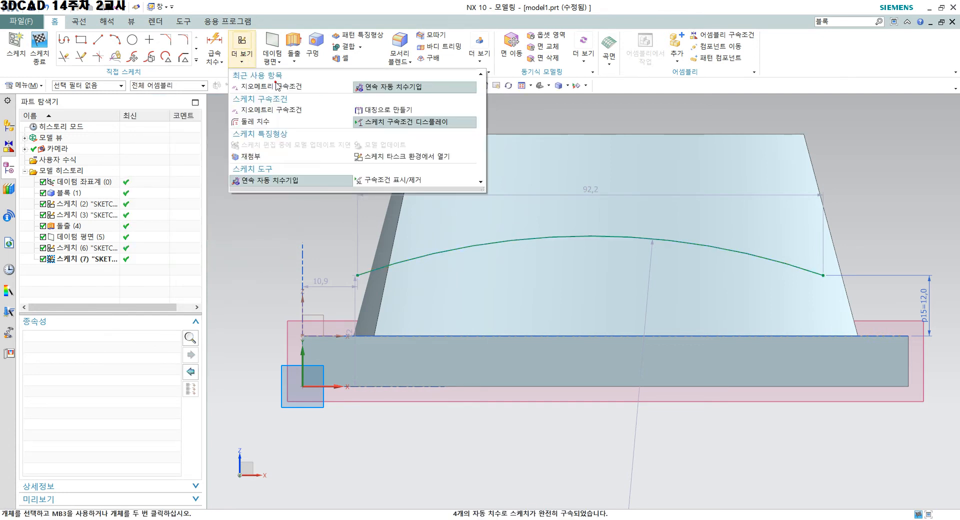
pyautogui.click(276, 86)
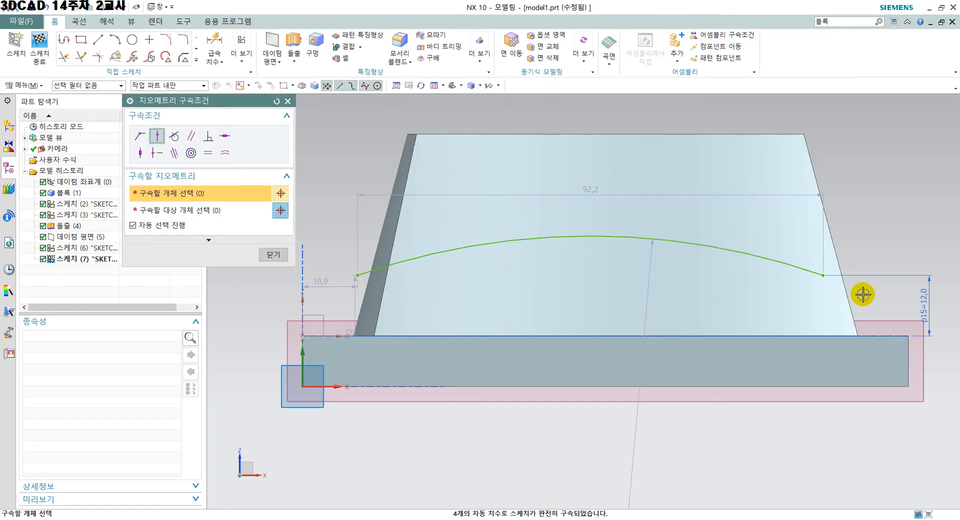
pyautogui.click(822, 275)
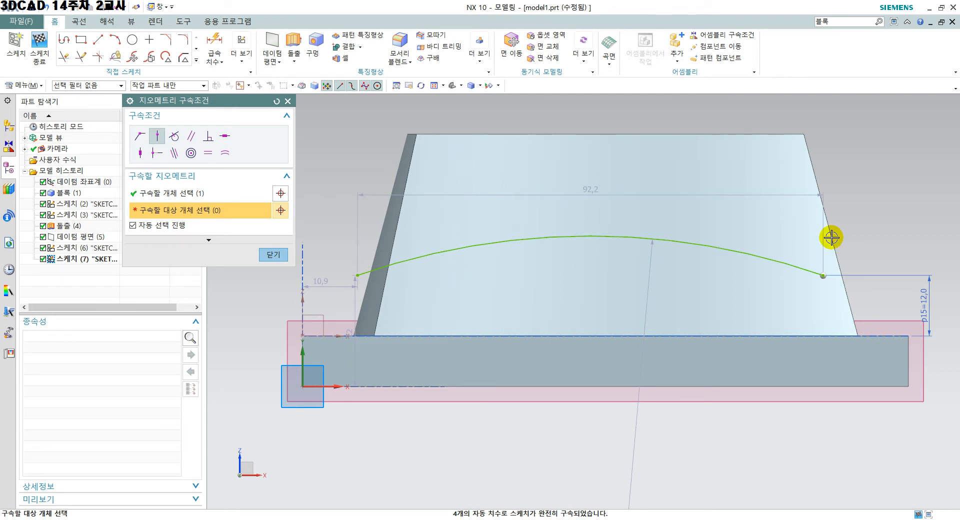
pyautogui.scroll(1, 836, 243)
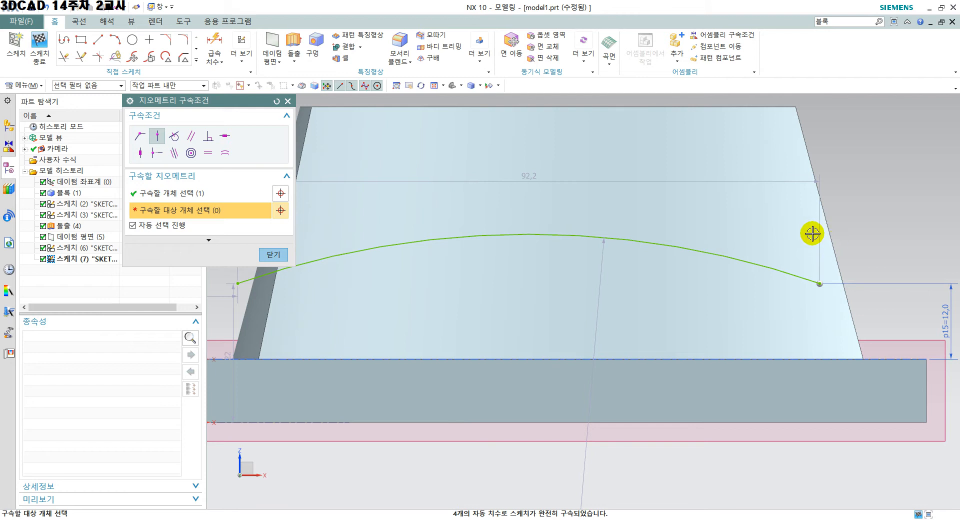
# Reset the geometric constraint settings and try Point on Curve with automatic selection progression, starting from the arc's right endpoint.
pyautogui.click(277, 101)
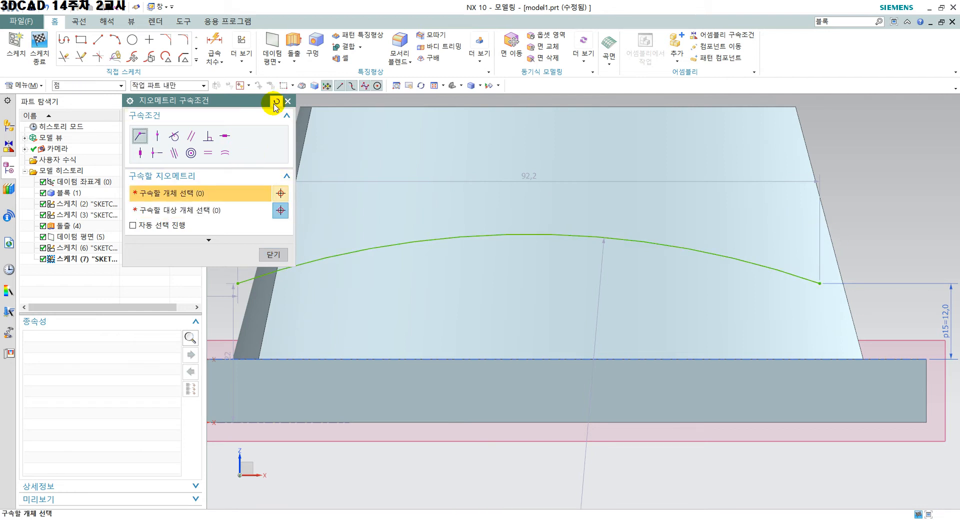
pyautogui.click(274, 104)
pyautogui.click(157, 136)
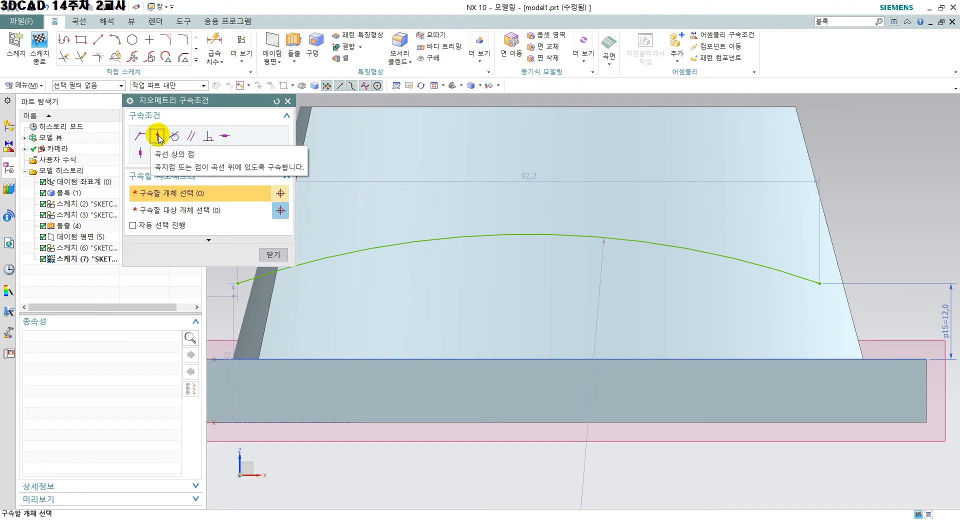
pyautogui.click(133, 225)
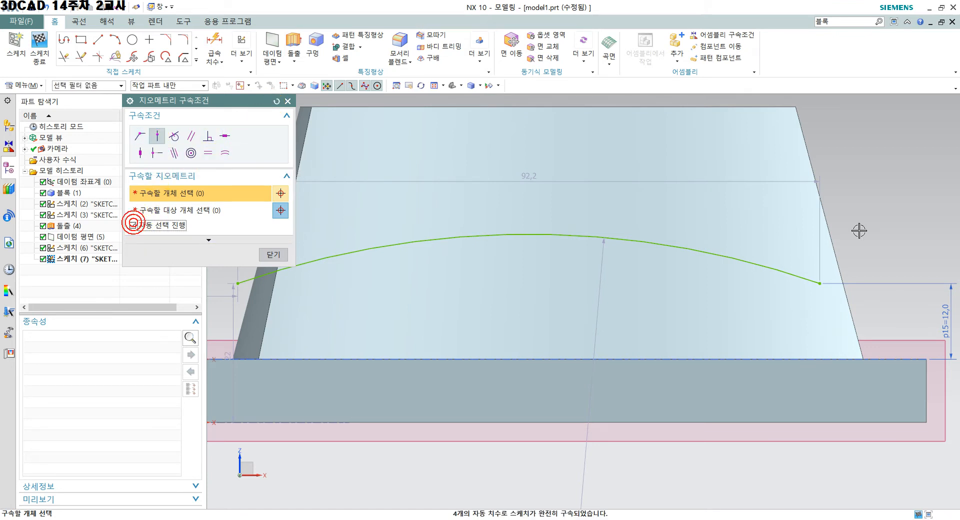
pyautogui.click(818, 284)
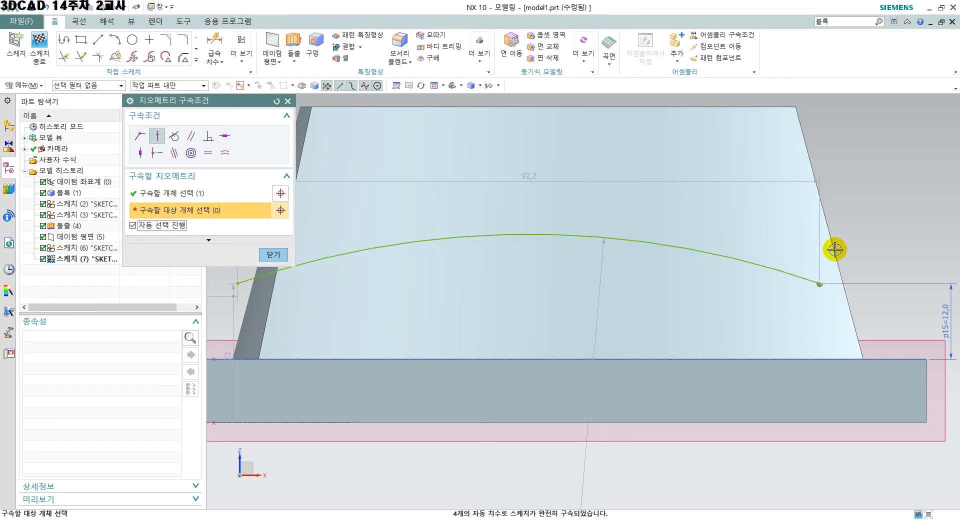
pyautogui.click(273, 254)
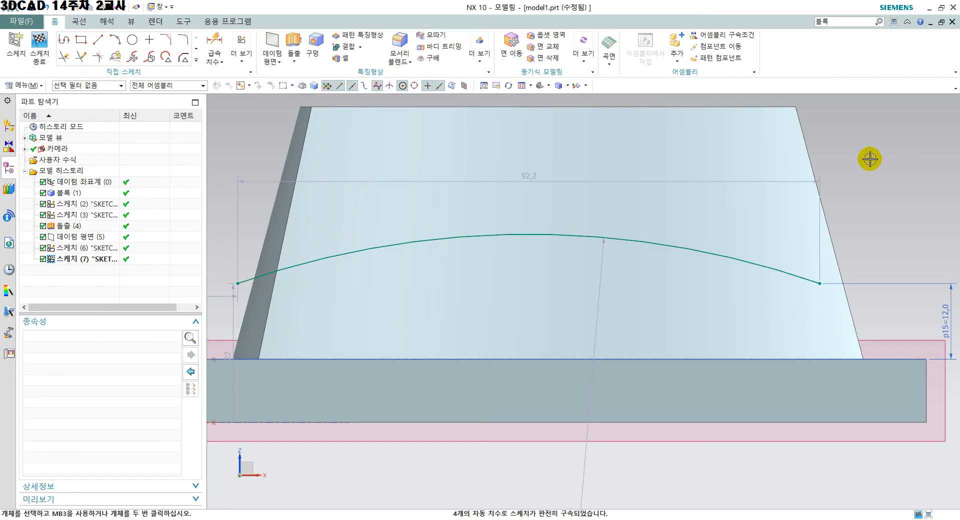
# Project the body's right sloped edge into the sketch with Project Curve and select the projected line.
pyautogui.click(197, 62)
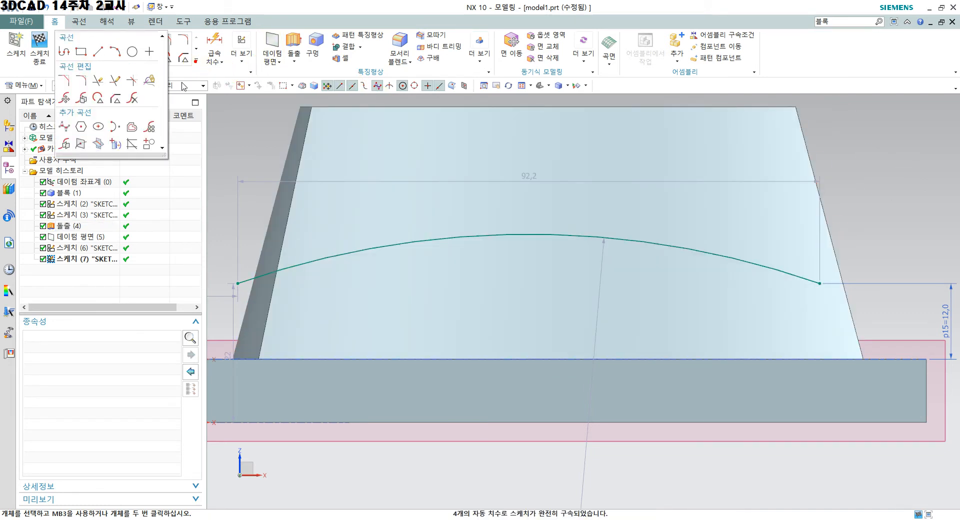
pyautogui.click(114, 149)
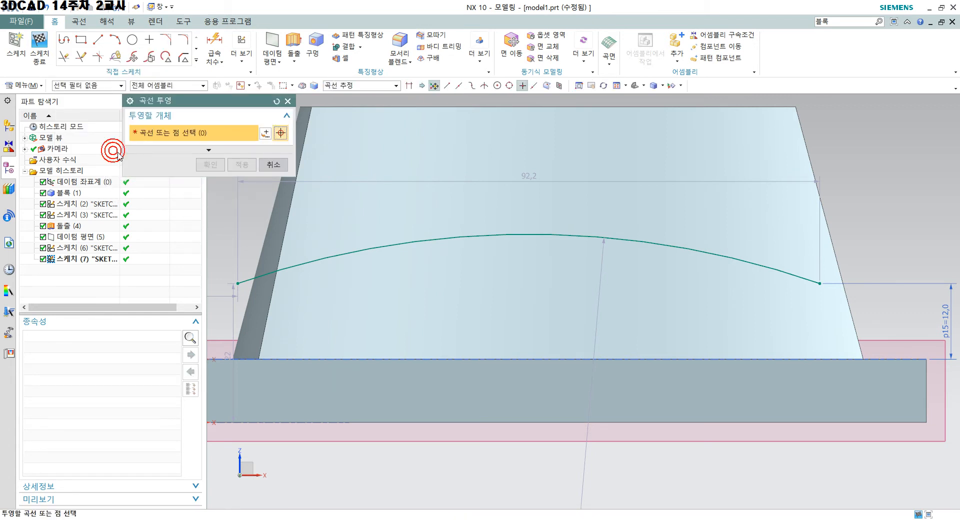
pyautogui.click(829, 220)
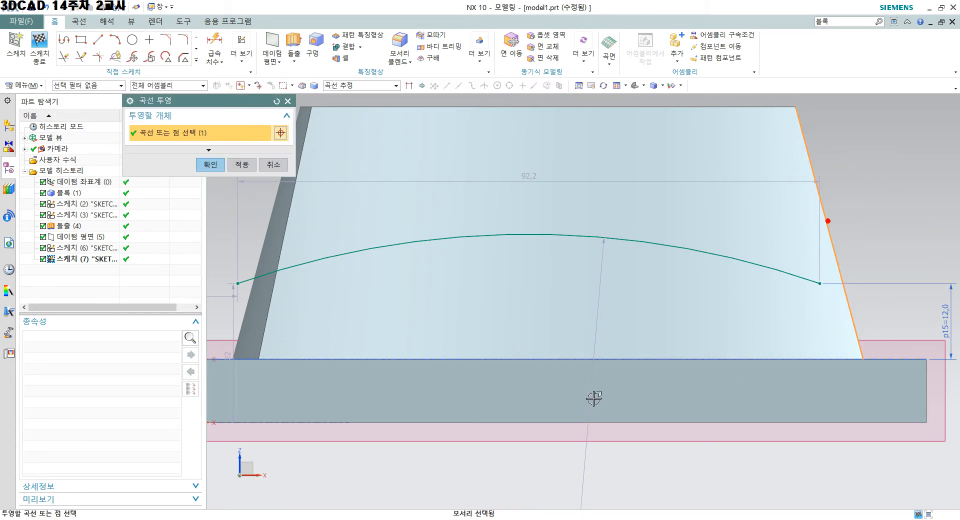
pyautogui.click(209, 164)
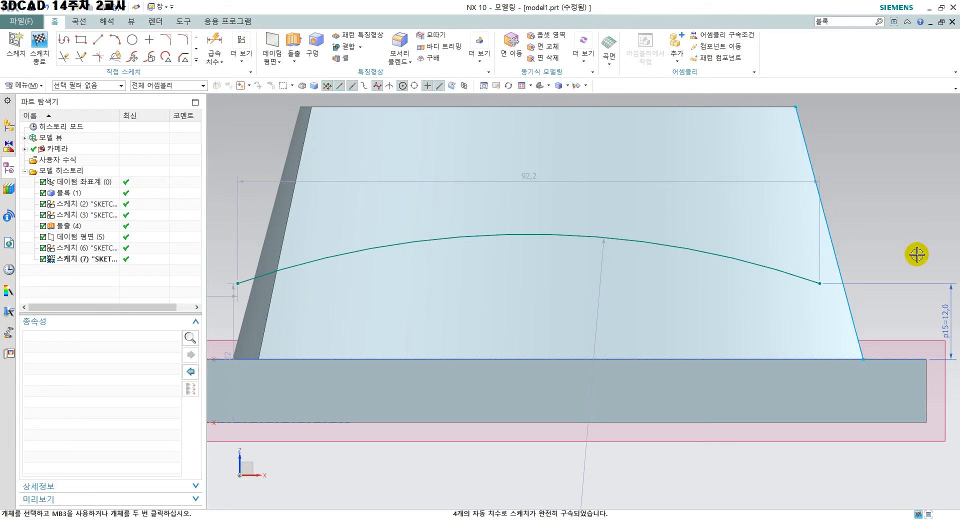
pyautogui.click(830, 225)
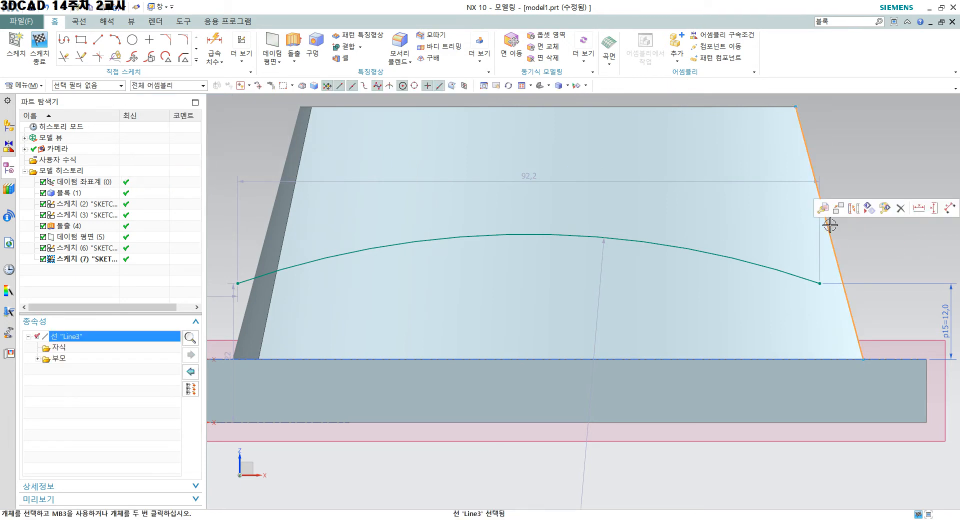
# Convert the line projected from the body's right sloped edge into a reference line.
pyautogui.click(856, 210)
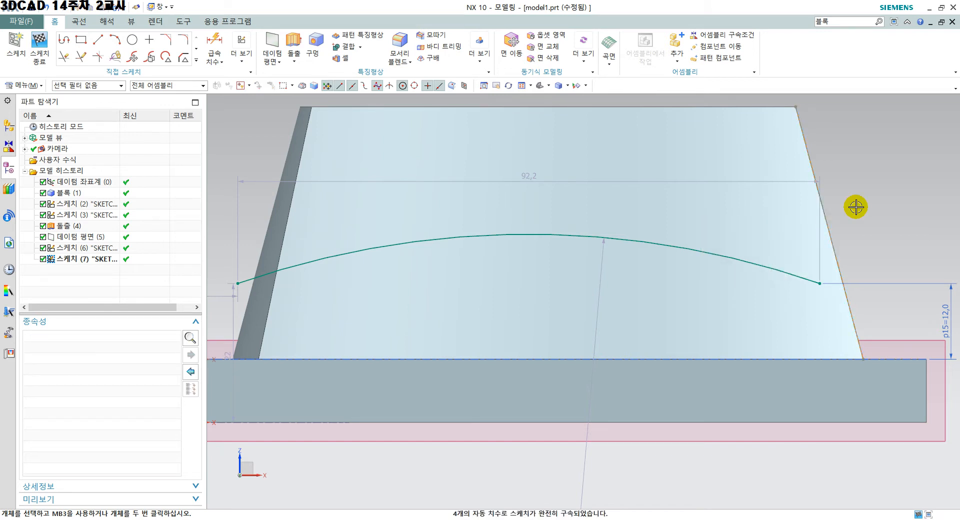
# Try the Point on Curve constraint, selecting the projected right edge line before the arc's right endpoint.
pyautogui.click(242, 59)
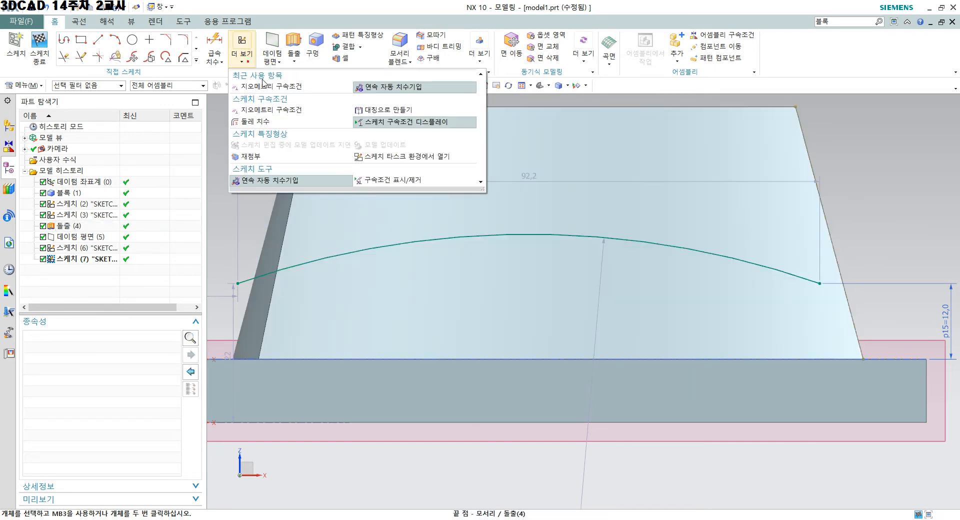
pyautogui.click(263, 85)
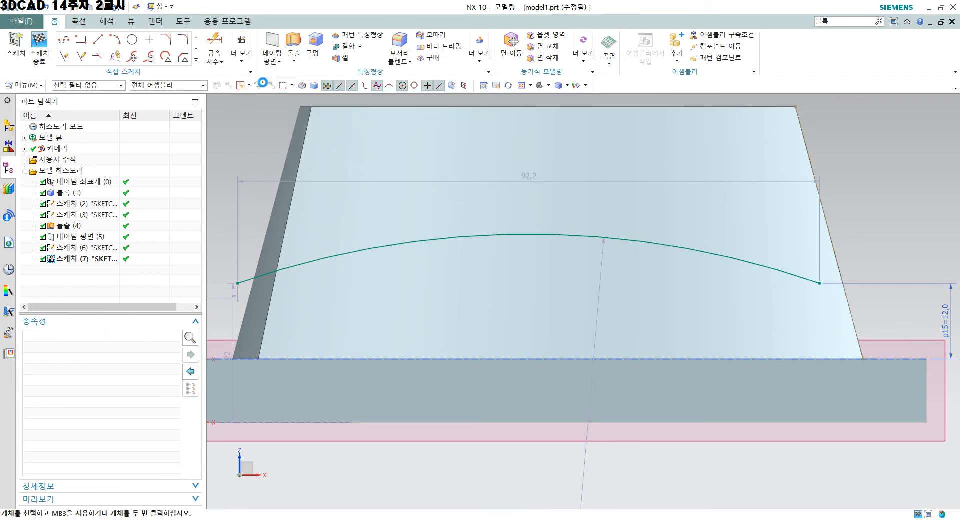
pyautogui.click(833, 250)
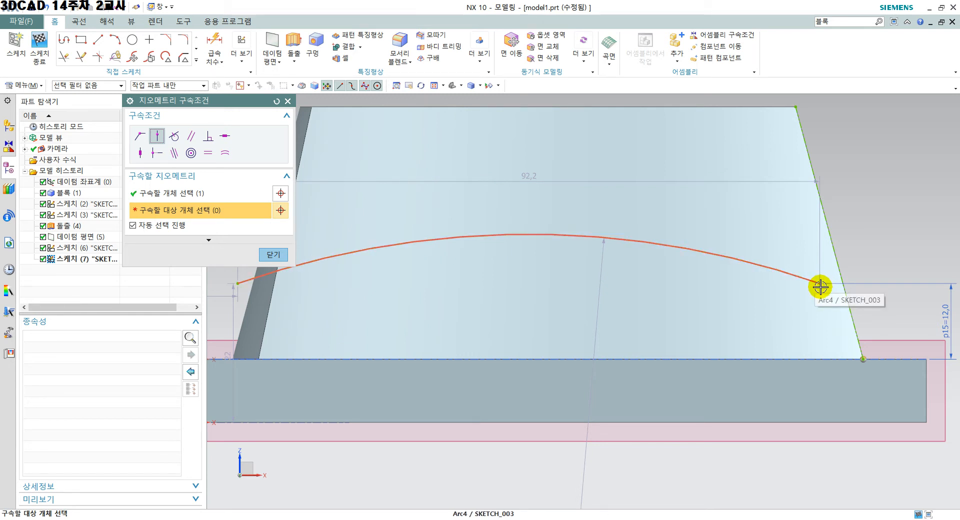
pyautogui.click(821, 286)
pyautogui.middleClick(850, 345)
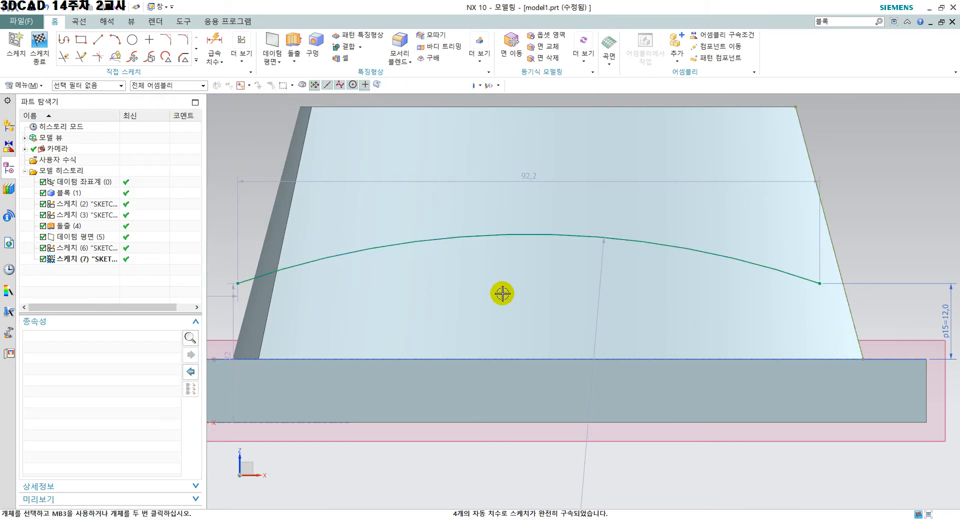
# Constrain the arc's right endpoint onto the projected right edge line with a Point on Curve geometric constraint.
pyautogui.click(247, 64)
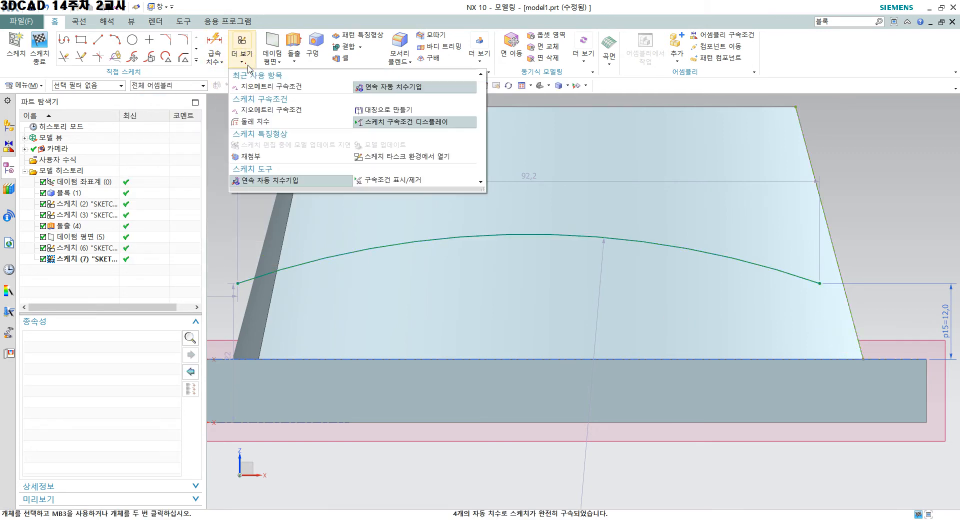
pyautogui.click(287, 86)
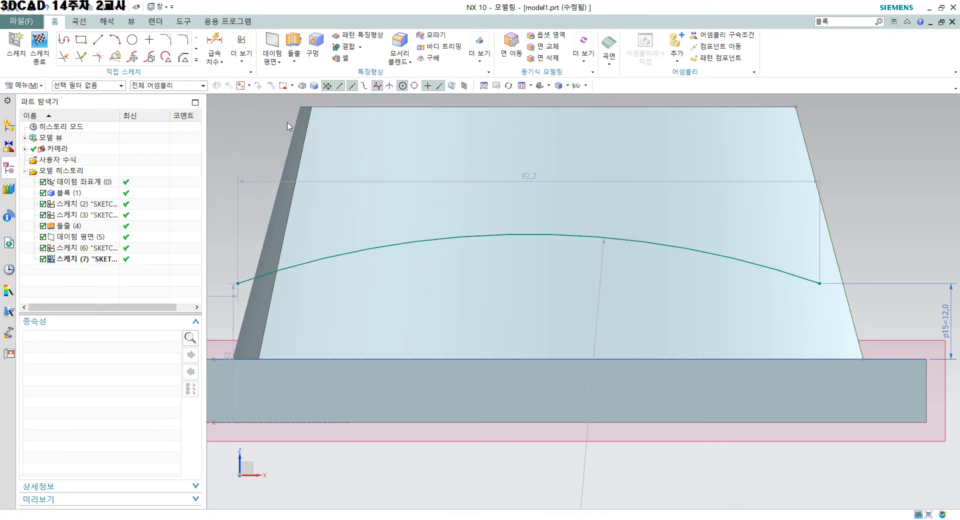
pyautogui.click(820, 284)
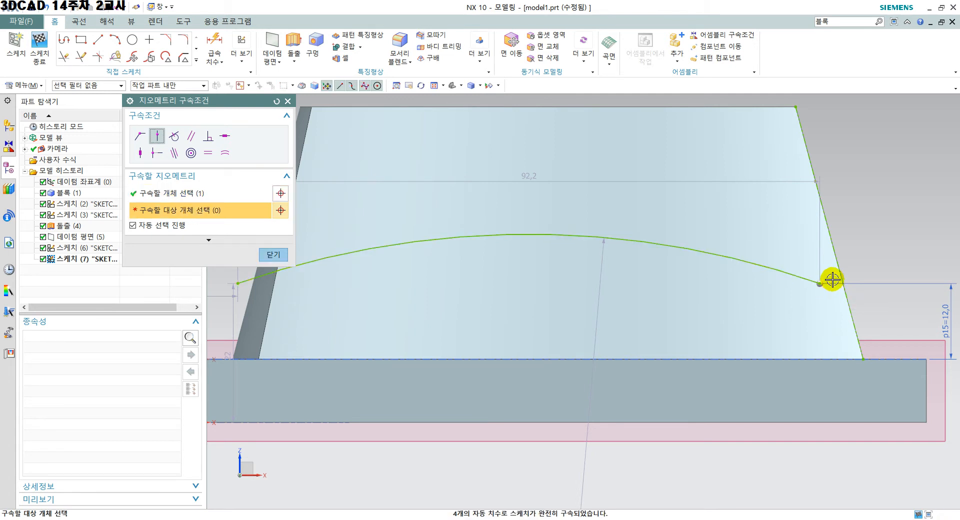
pyautogui.click(833, 284)
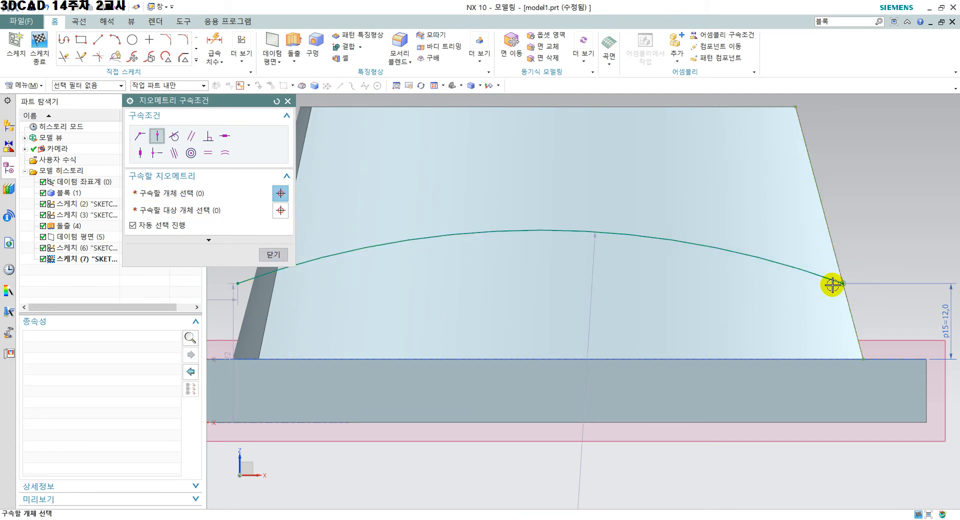
pyautogui.click(272, 254)
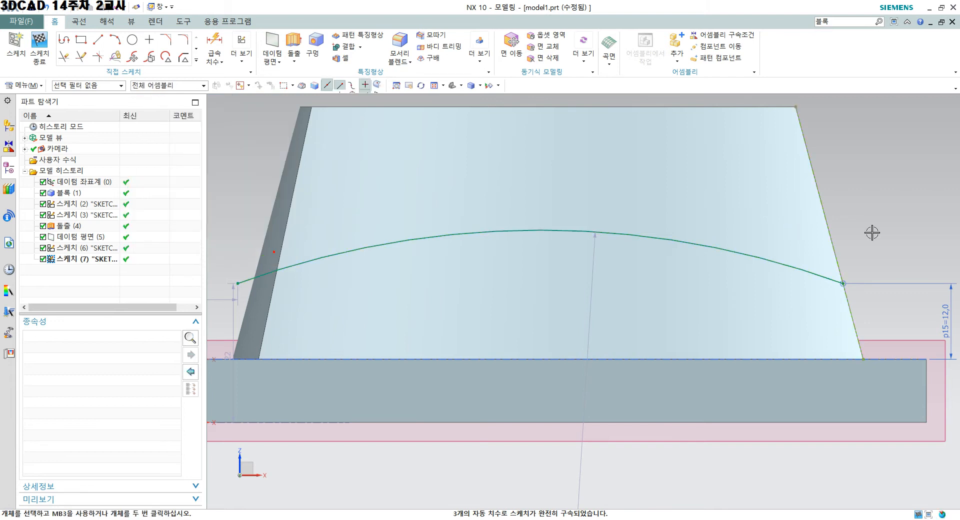
# Add a 12 mm vertical Rapid Dimension between the datum point at the block's upper left corner and the arc's left endpoint.
pyautogui.scroll(-2, 881, 231)
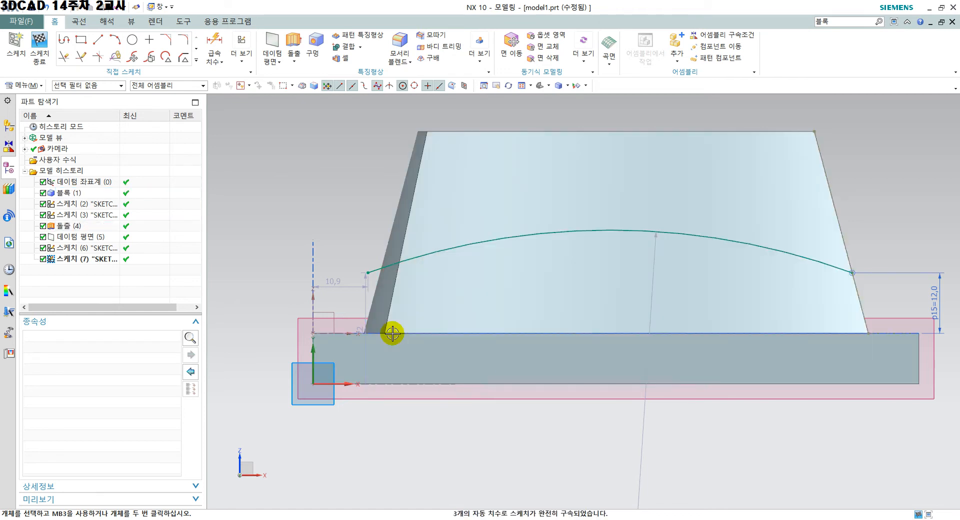
pyautogui.scroll(1, 314, 276)
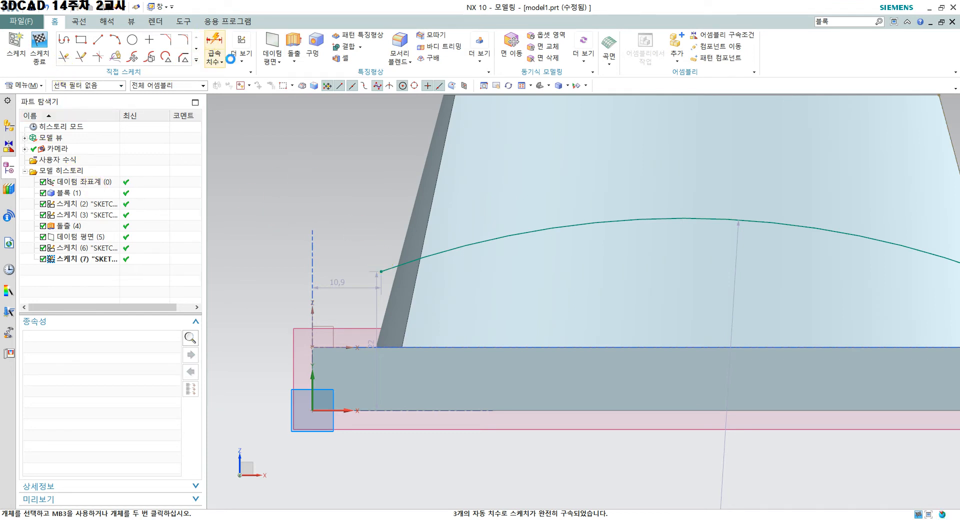
pyautogui.click(312, 349)
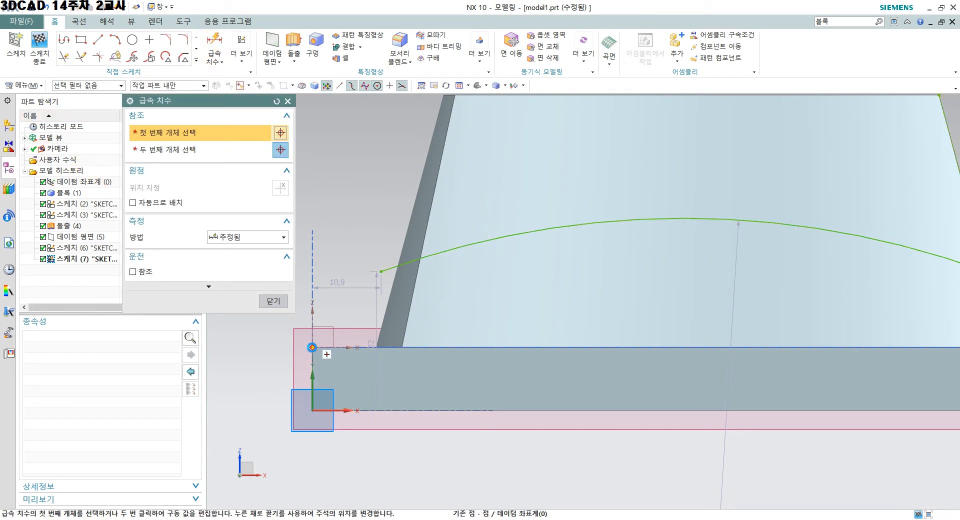
pyautogui.click(378, 272)
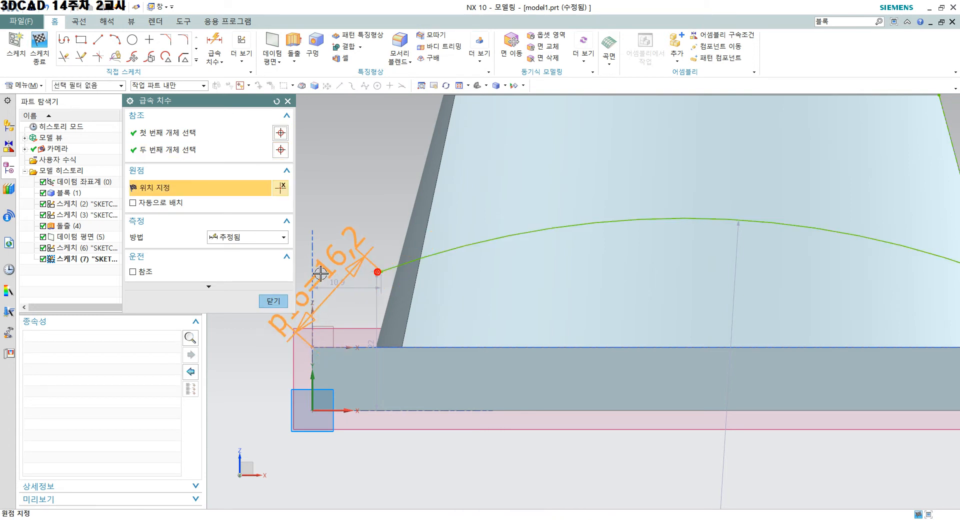
pyautogui.keyDown('shift'); pyautogui.moveTo(321, 279); pyautogui.dragTo(386, 303, button='middle'); pyautogui.keyUp('shift')
pyautogui.click(325, 318)
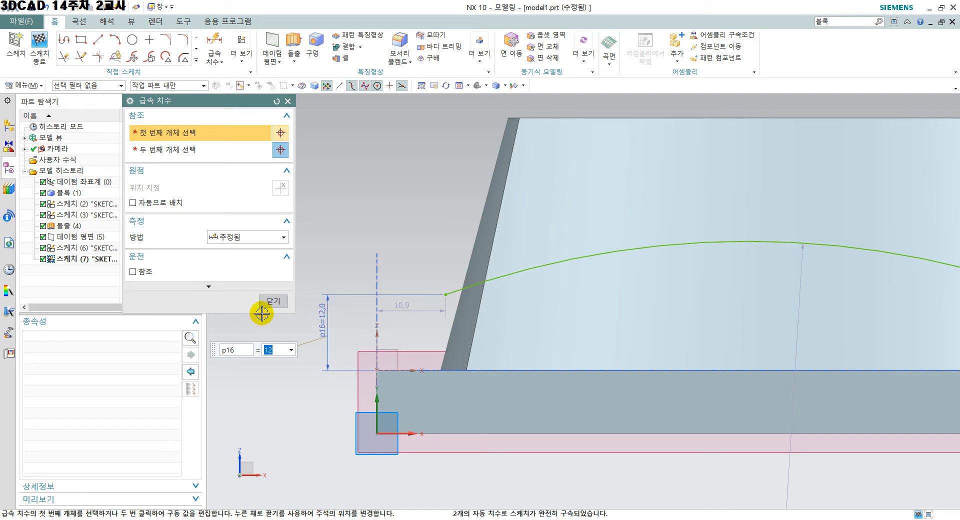
pyautogui.click(273, 301)
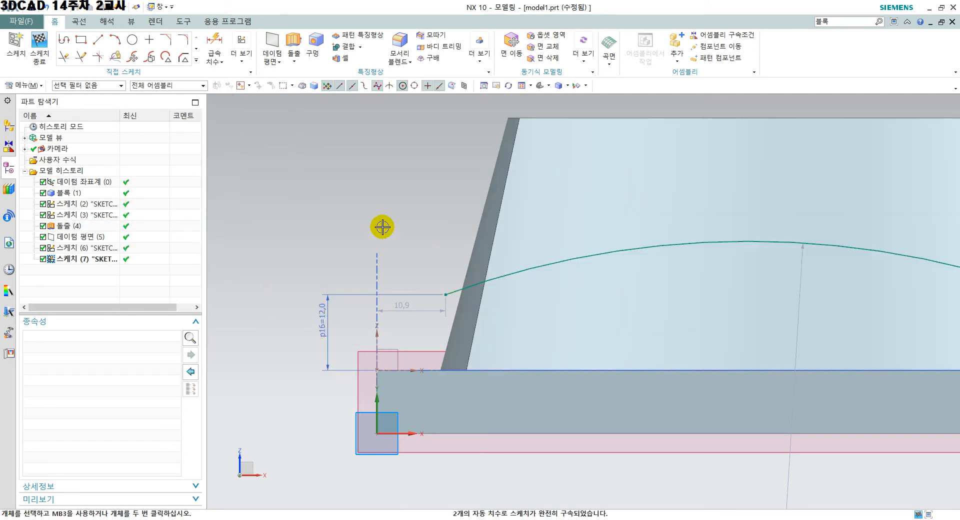
# Sketch a line about 30.5 mm long at about 79° from the block's top edge beside the body's left slope and convert it to reference.
pyautogui.click(98, 43)
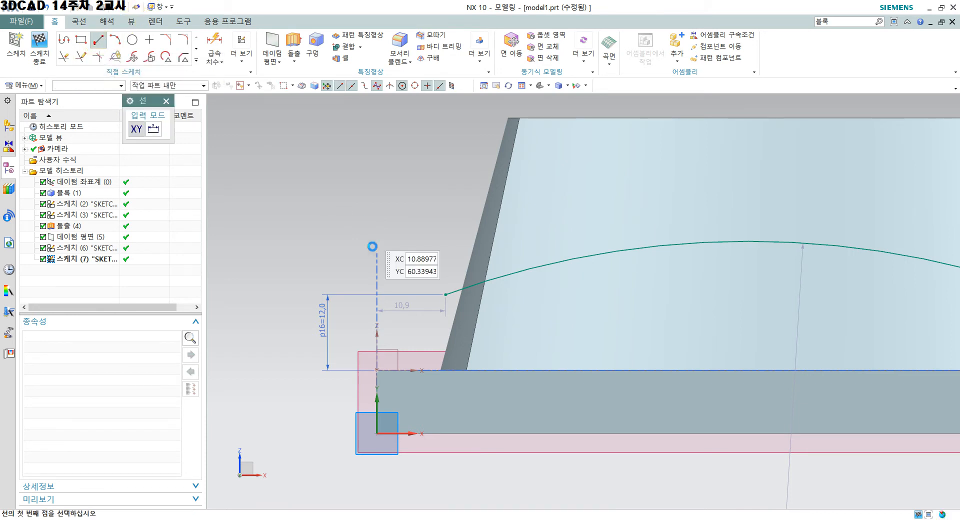
pyautogui.click(435, 370)
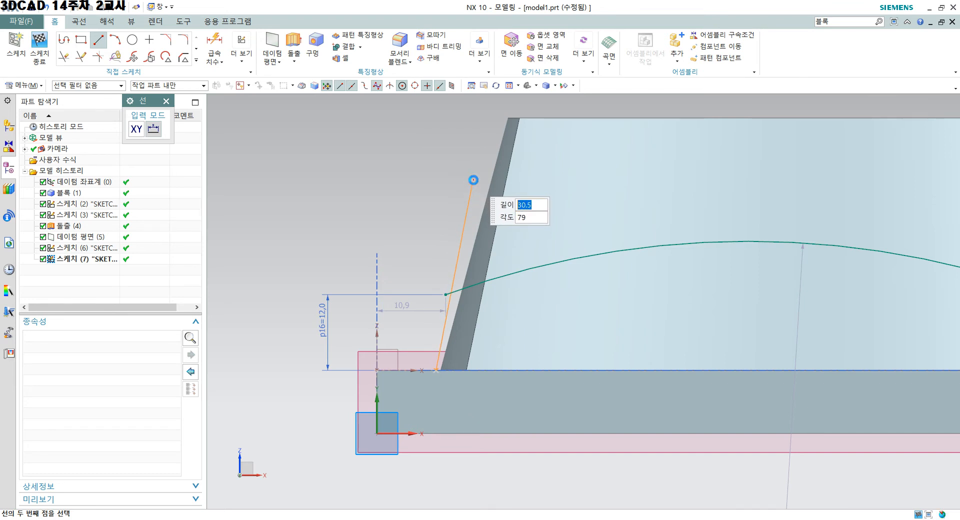
pyautogui.click(473, 180)
pyautogui.middleClick(435, 208)
pyautogui.click(495, 367)
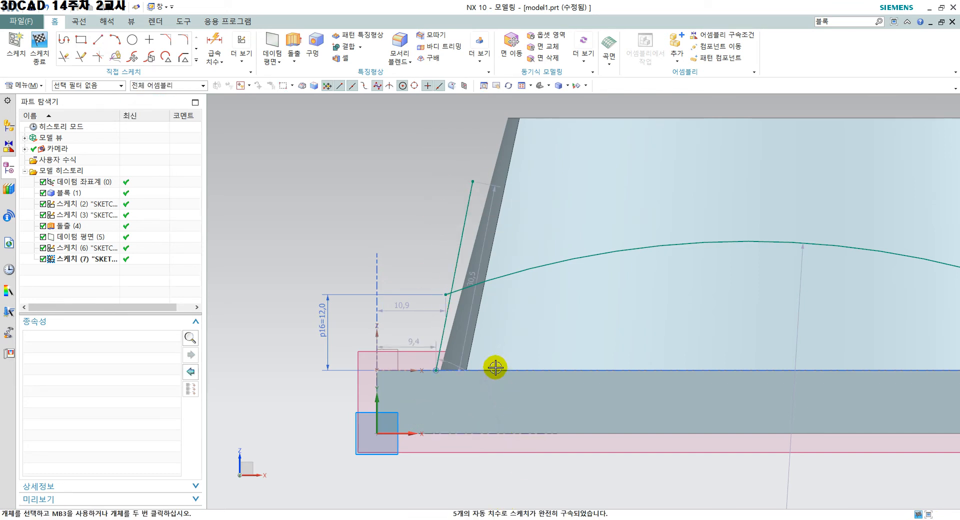
pyautogui.click(463, 241)
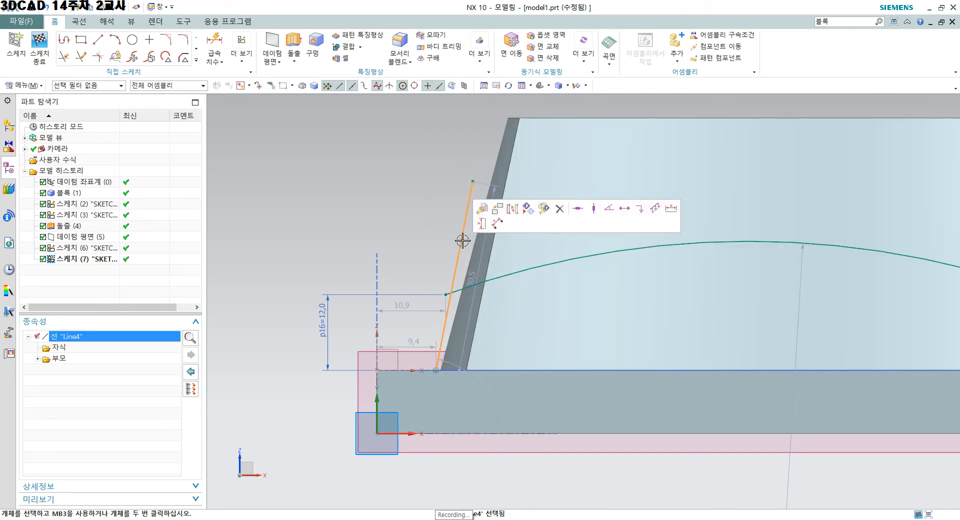
pyautogui.click(513, 210)
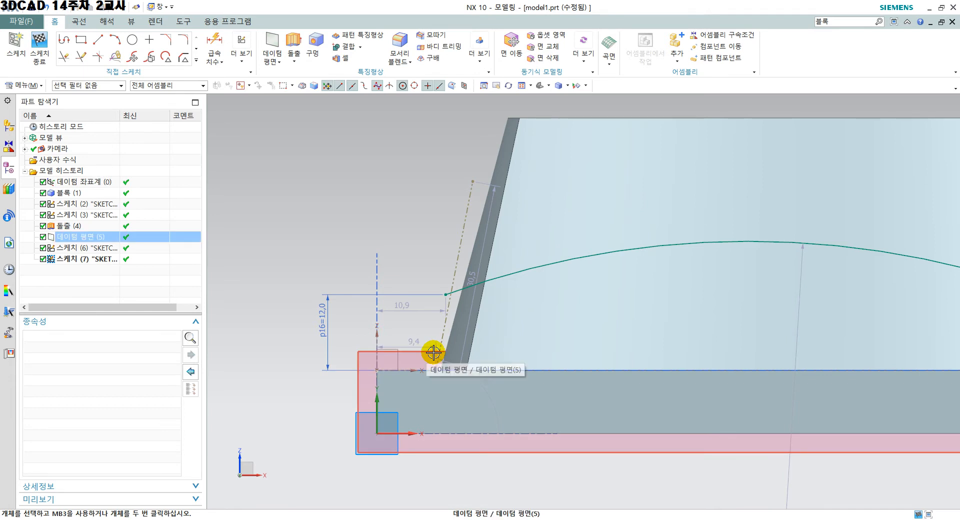
# Set the horizontal distance from the vertical axis to the reference line's lower endpoint to 10 mm.
pyautogui.click(417, 346)
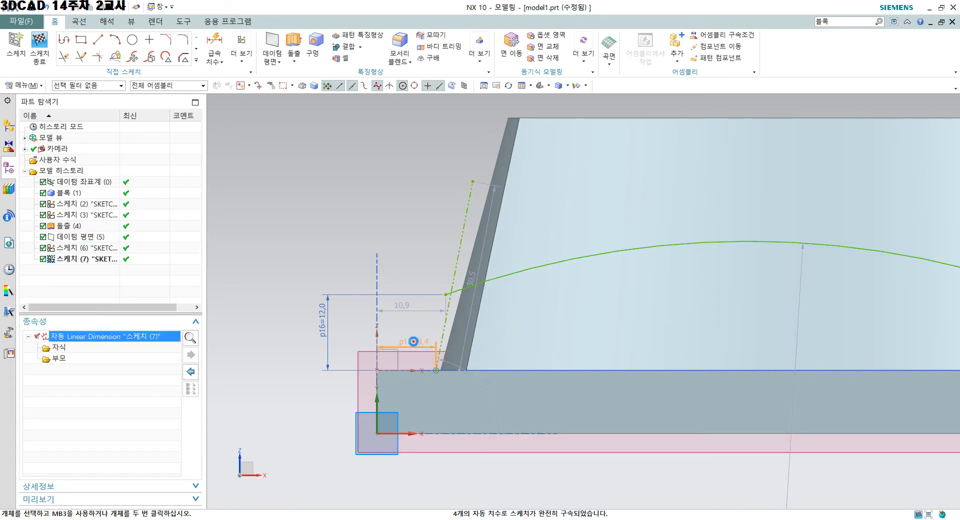
pyautogui.doubleClick(415, 344)
pyautogui.write('10')
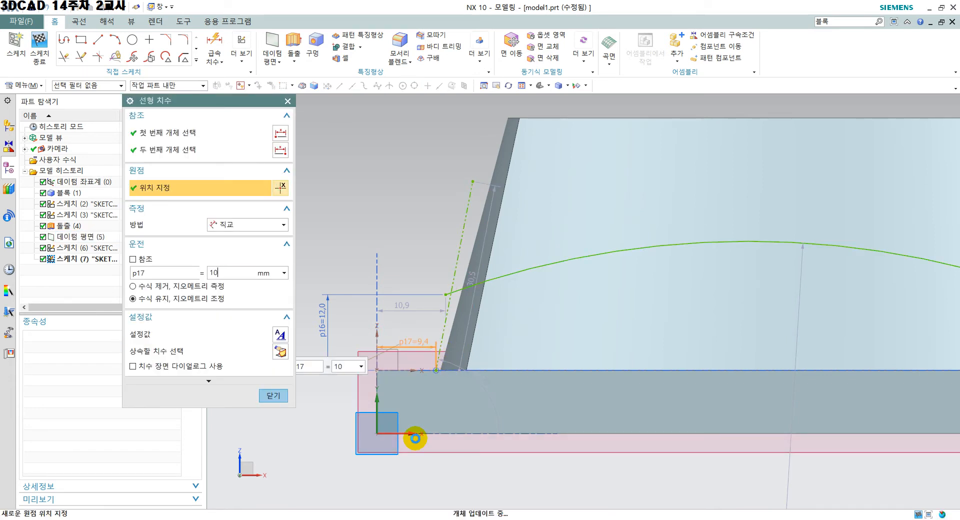
pyautogui.press('Return')
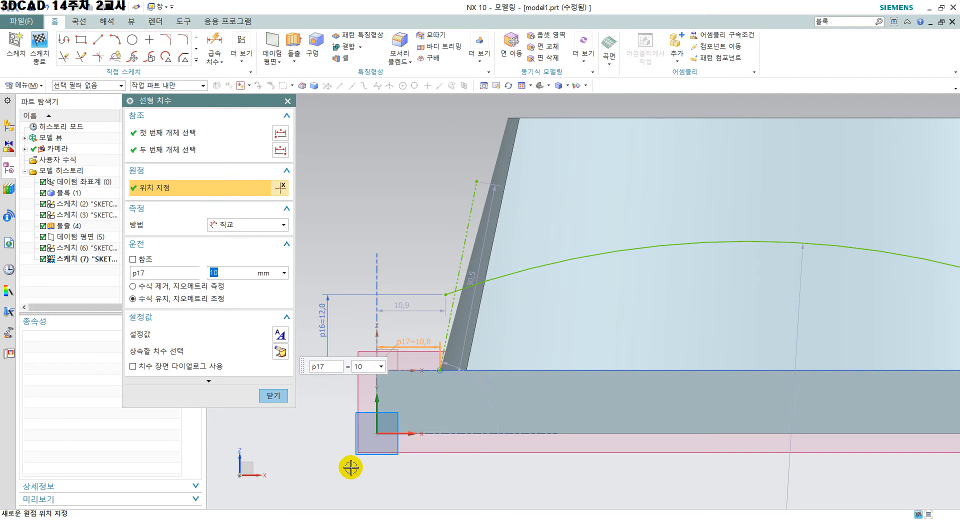
pyautogui.click(273, 396)
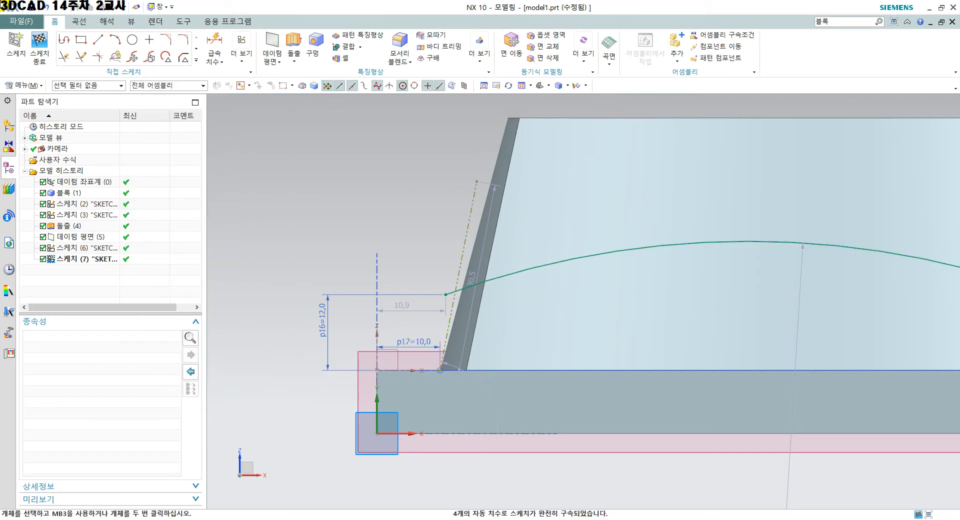
# Add a 15° angular Rapid Dimension between the left reference line and the vertical axis.
pyautogui.click(214, 44)
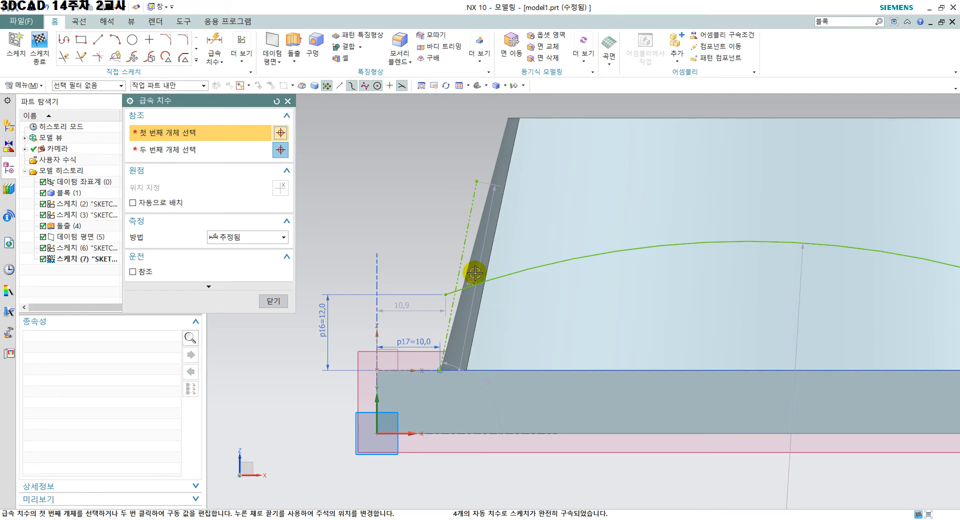
pyautogui.click(465, 245)
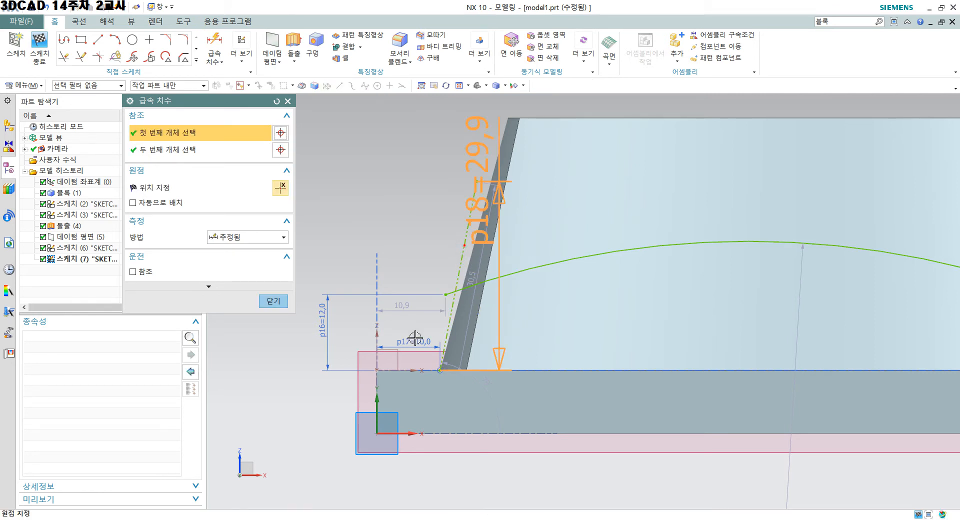
pyautogui.click(377, 332)
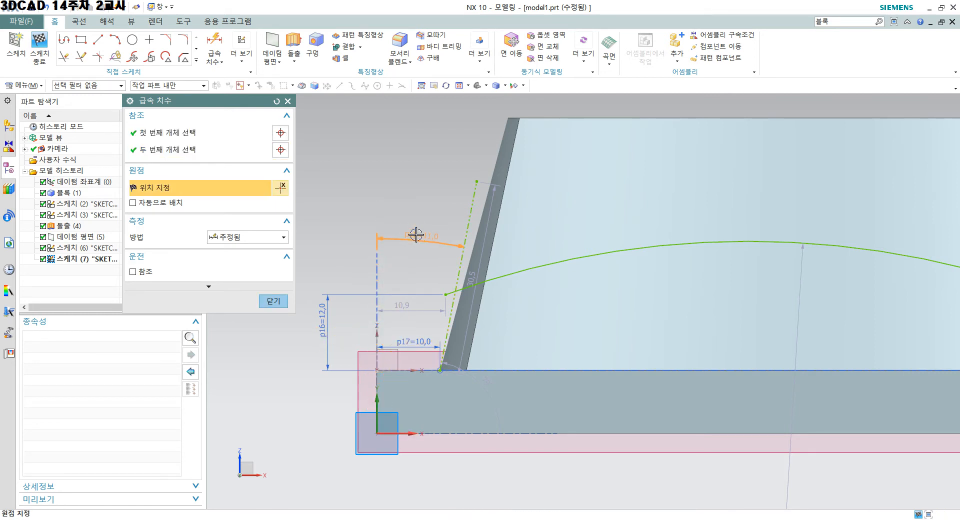
pyautogui.click(416, 234)
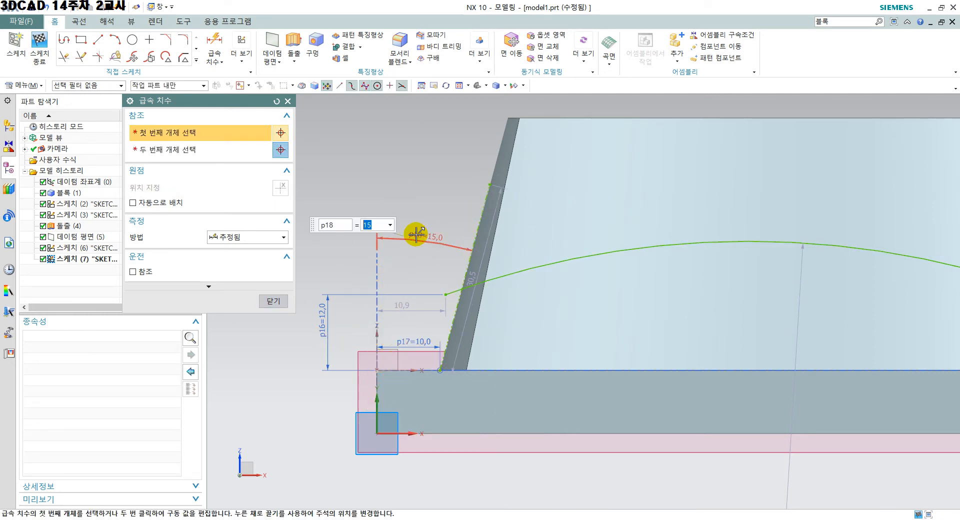
pyautogui.click(271, 300)
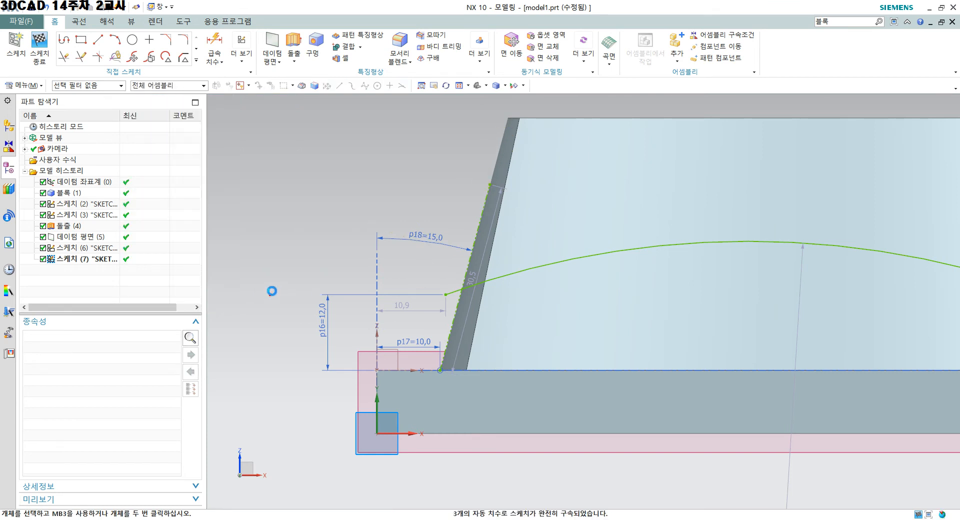
# Constrain the arc's left endpoint onto the left reference line with a Point on Curve geometric constraint.
pyautogui.scroll(1, 325, 218)
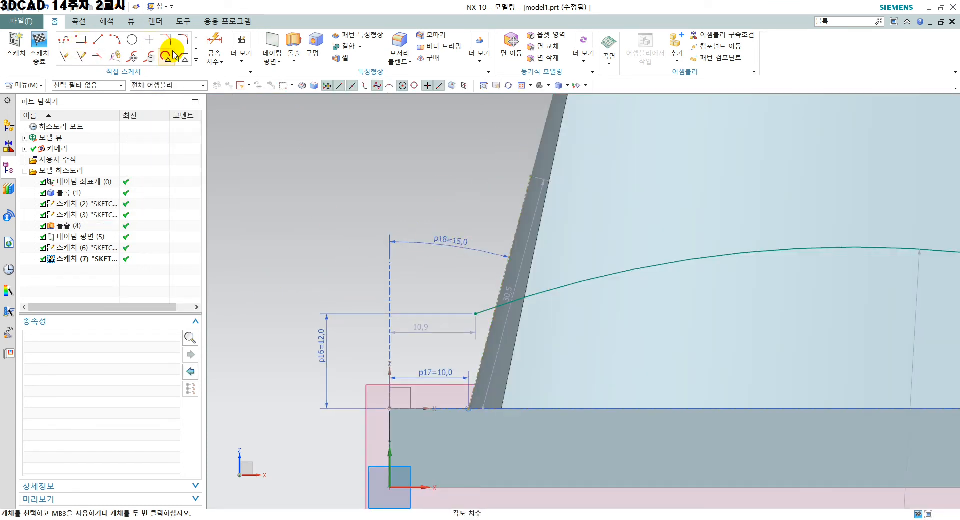
pyautogui.click(242, 56)
pyautogui.click(247, 88)
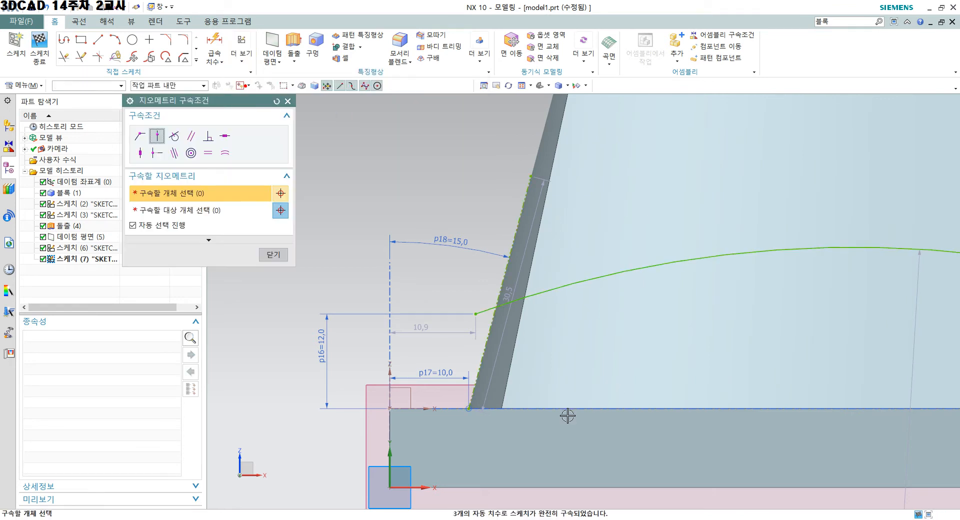
pyautogui.click(483, 349)
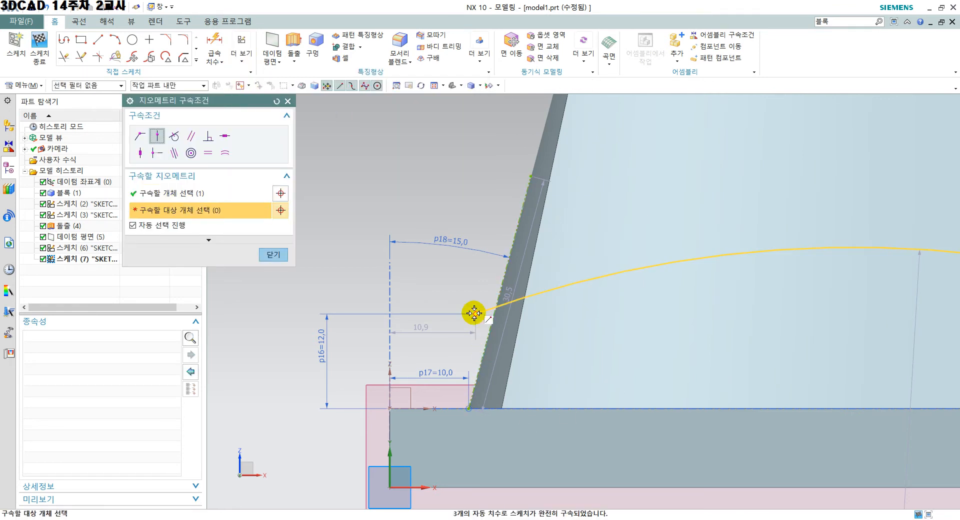
pyautogui.click(476, 313)
pyautogui.click(269, 254)
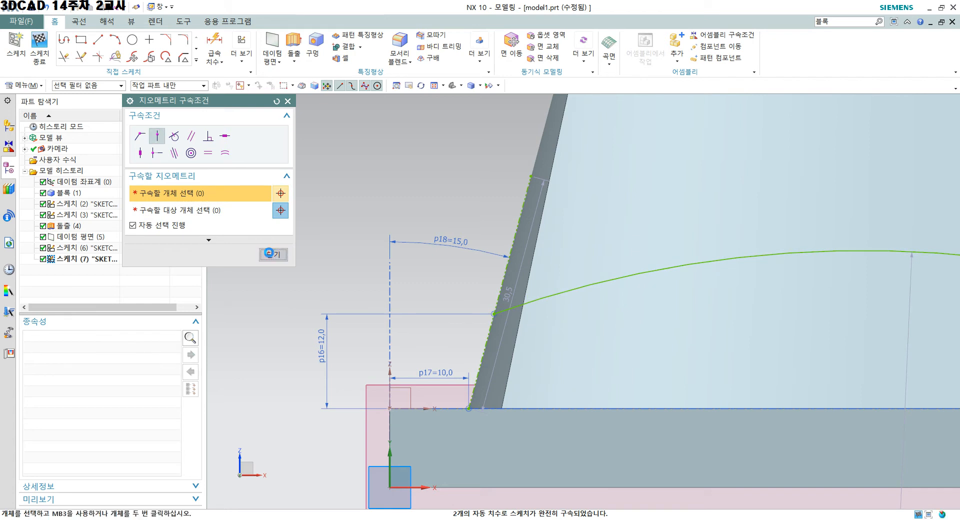
pyautogui.scroll(-2, 592, 269)
pyautogui.scroll(-1, 727, 359)
pyautogui.keyDown('shift'); pyautogui.moveTo(717, 362); pyautogui.dragTo(619, 368, button='middle'); pyautogui.keyUp('shift')
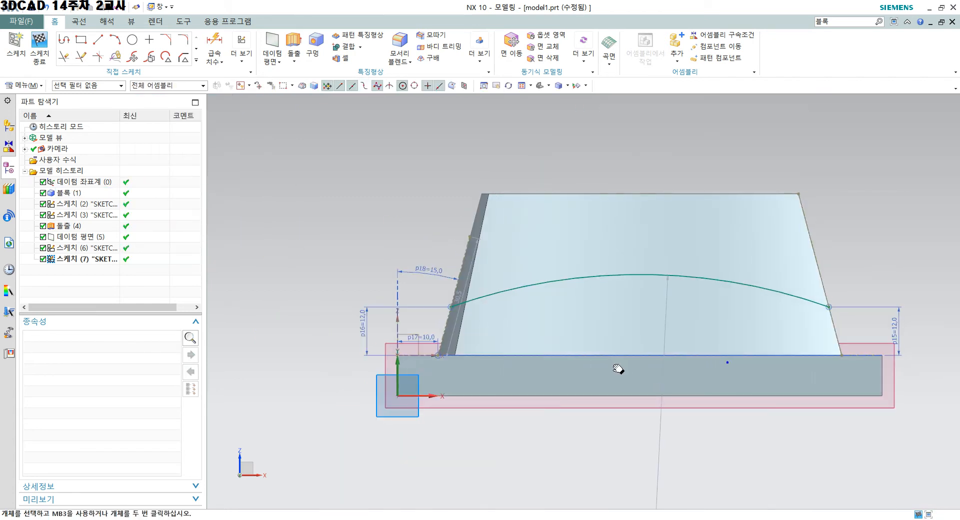
# Set the mid-plane arc's radius dimension to 200 mm and finish the sketch.
pyautogui.click(664, 336)
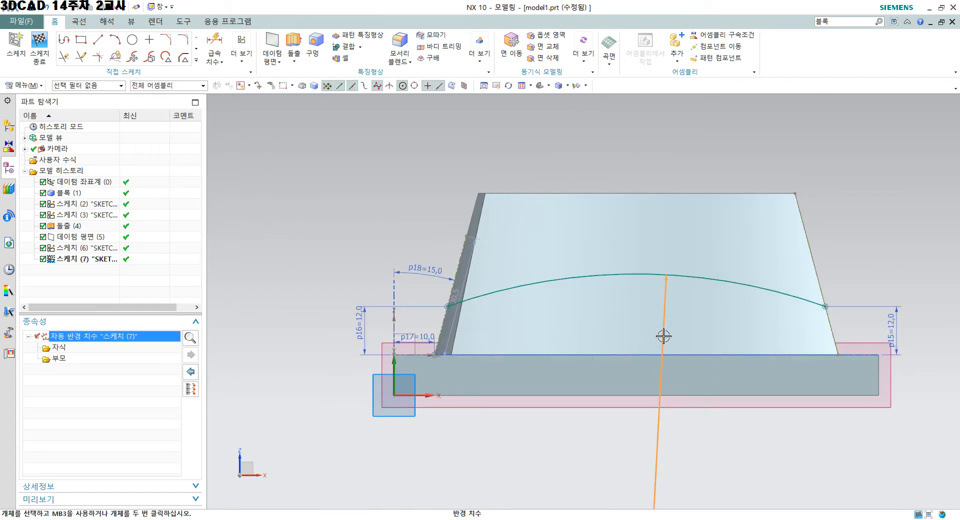
pyautogui.doubleClick(663, 336)
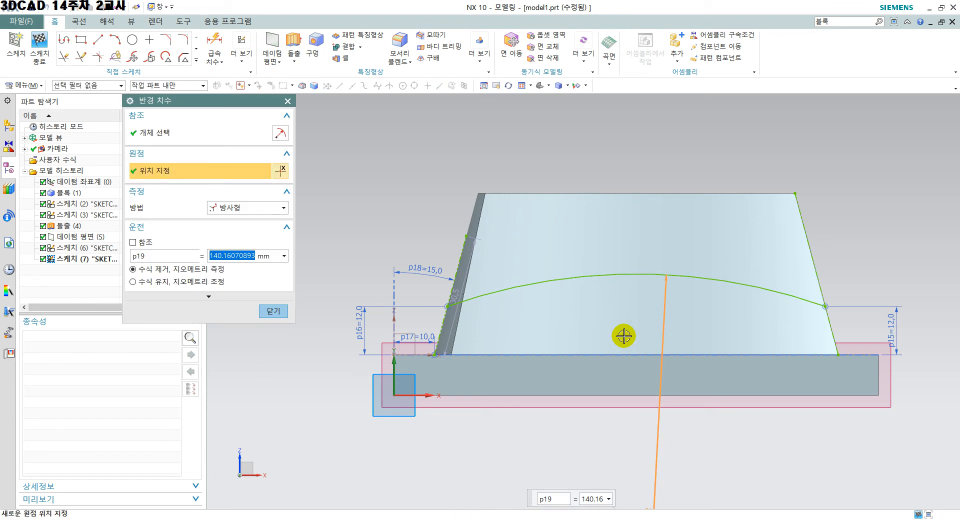
pyautogui.write('200')
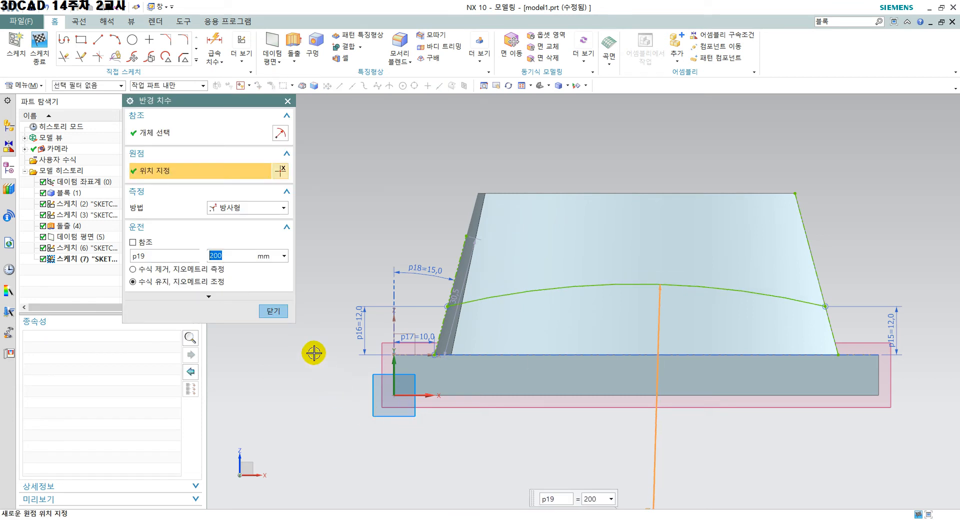
pyautogui.click(274, 311)
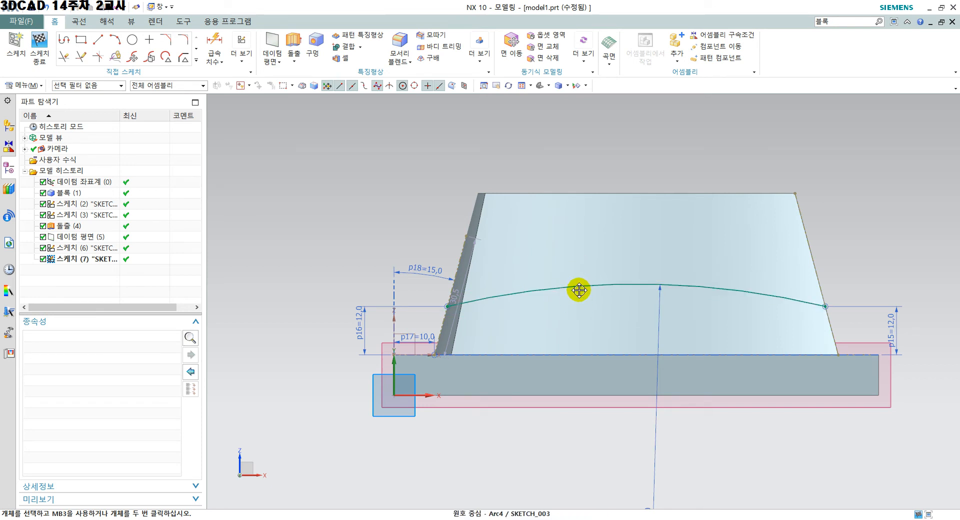
pyautogui.click(39, 44)
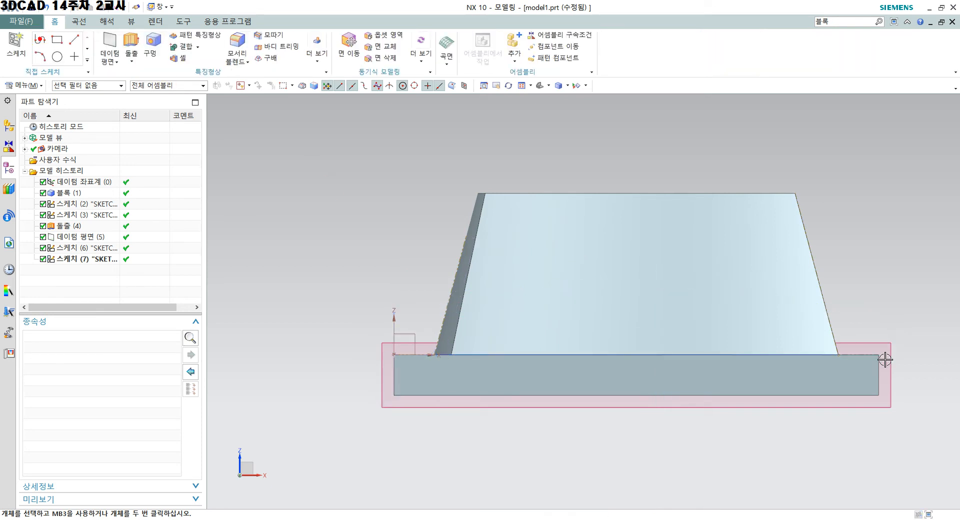
# Delete the unused sketch SKETCH_002 from the model history, checking in wireframe which sketch holds the arc.
pyautogui.moveTo(772, 369); pyautogui.dragTo(616, 389, button='middle')
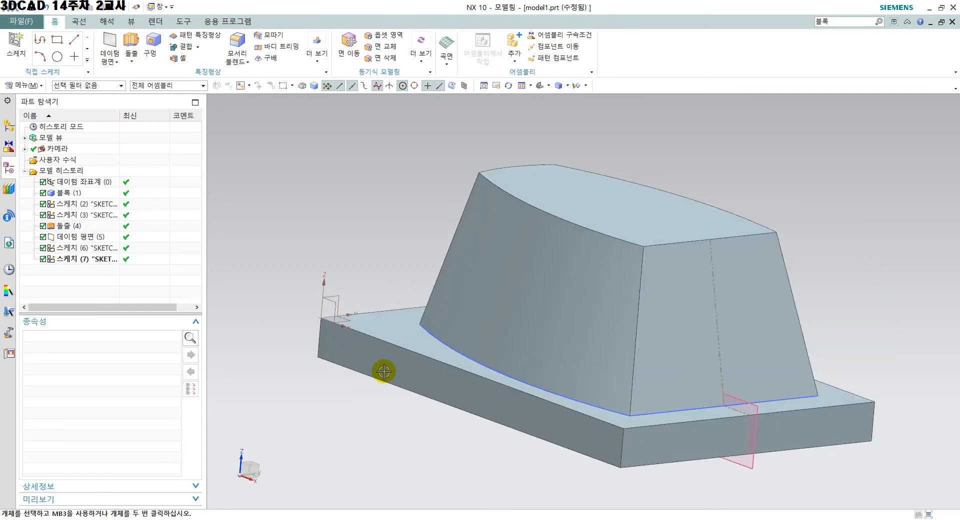
pyautogui.click(99, 247)
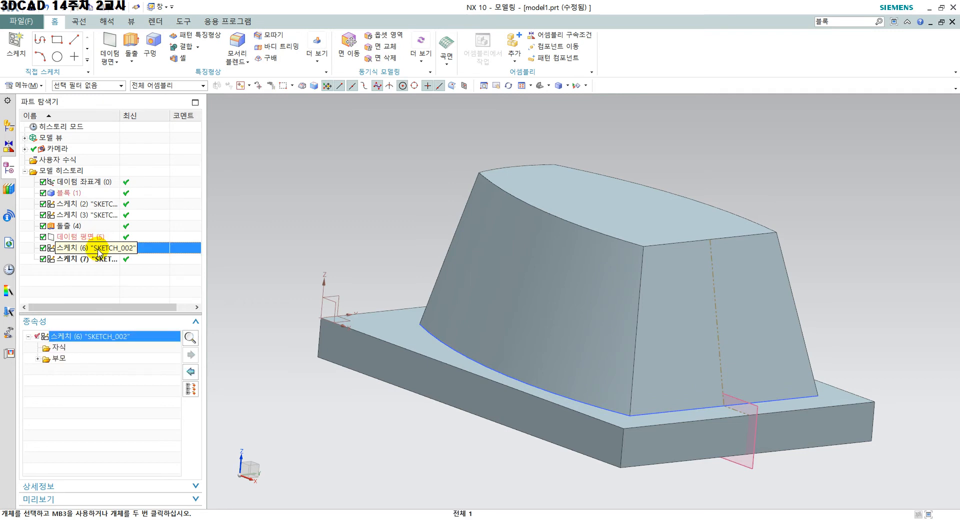
pyautogui.click(100, 259)
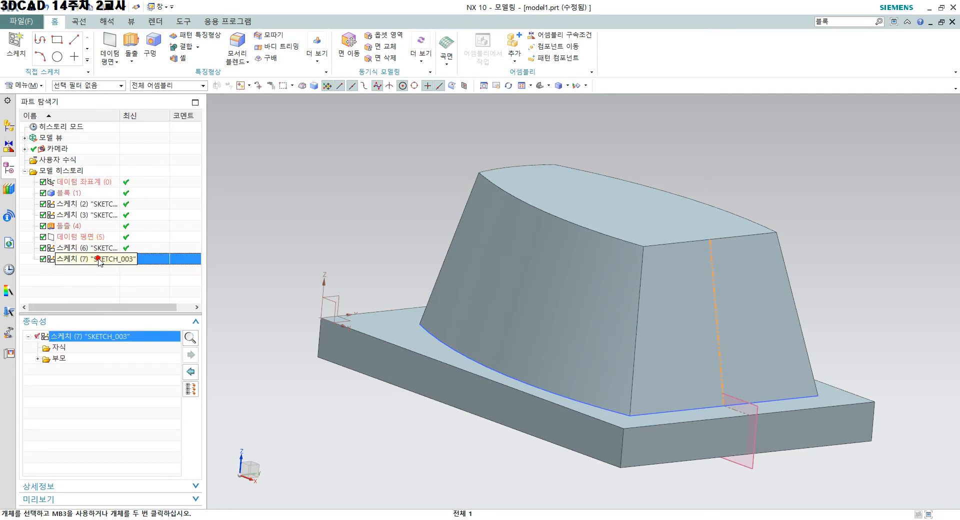
pyautogui.click(115, 250)
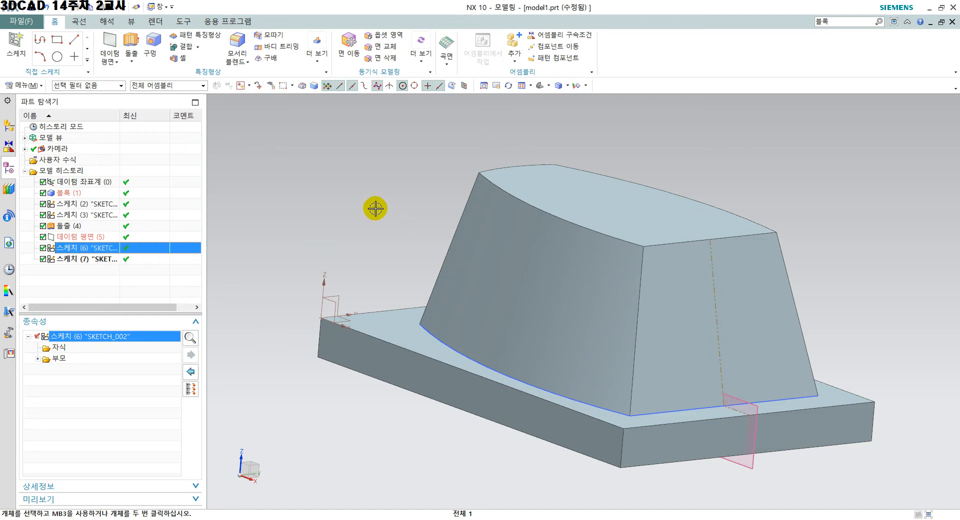
pyautogui.moveTo(375, 208)
pyautogui.mouseDown(button='right')
pyautogui.moveTo(376, 230)
pyautogui.moveTo(376, 218)
pyautogui.mouseUp(button='right')
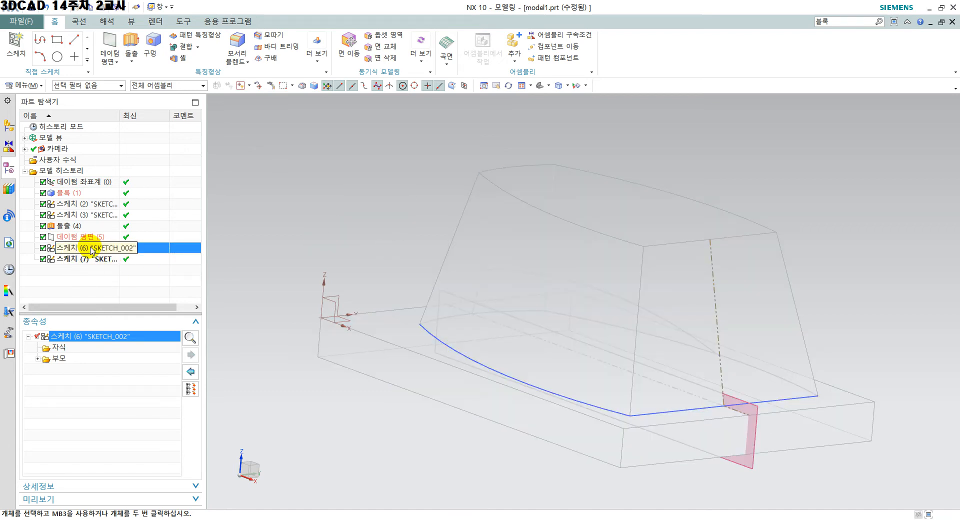
pyautogui.click(92, 260)
pyautogui.click(93, 251)
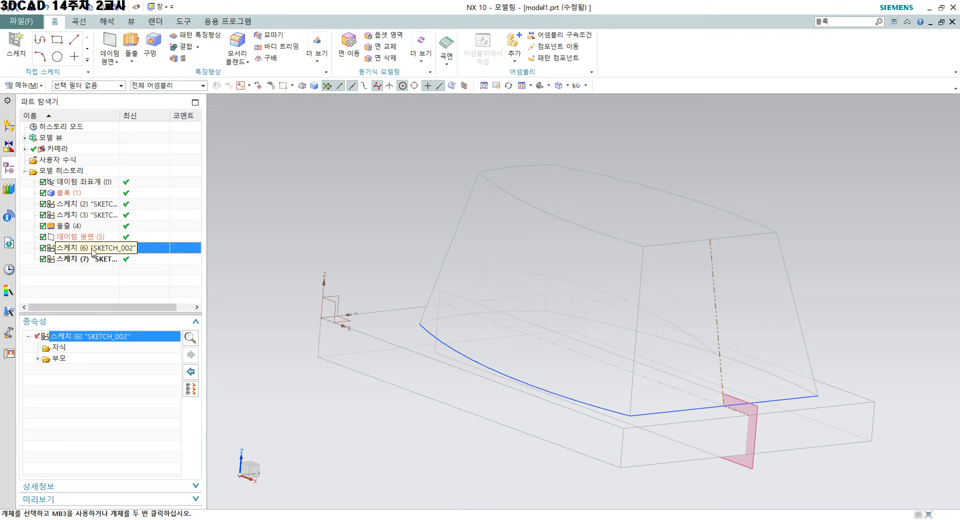
pyautogui.rightClick(93, 251)
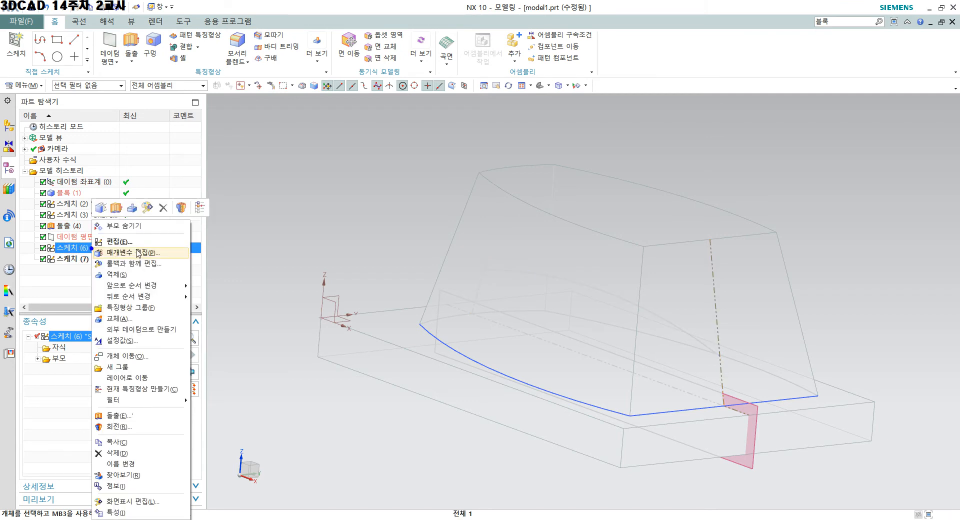
pyautogui.click(160, 206)
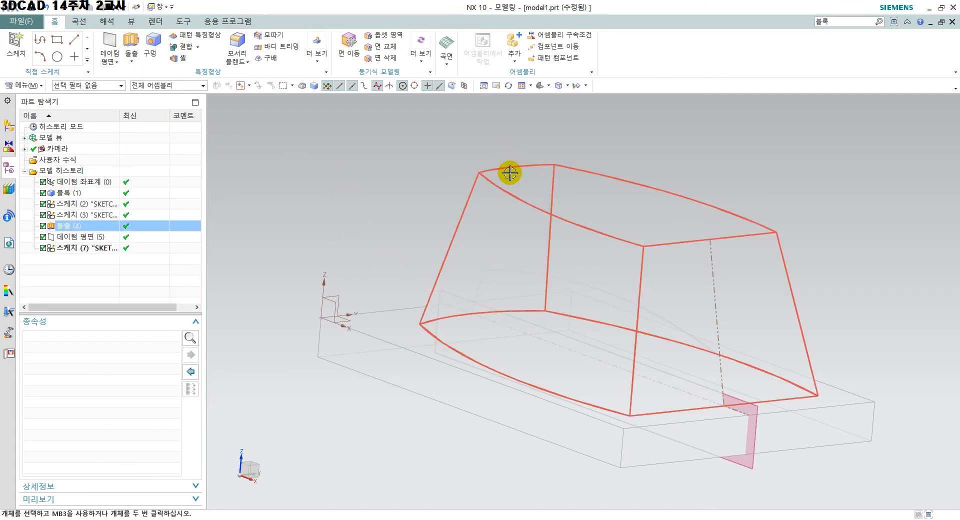
pyautogui.moveTo(382, 160); pyautogui.dragTo(399, 171, button='right')
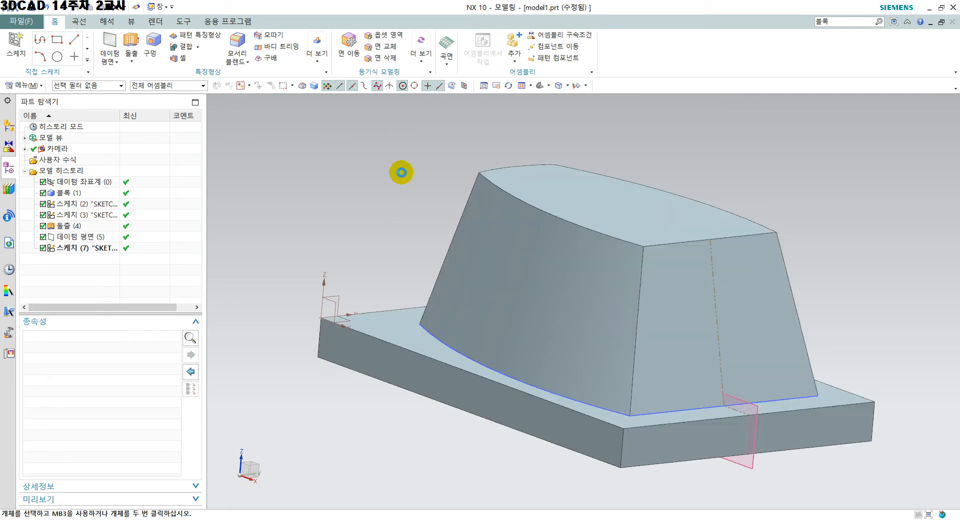
# Switch to PowerPoint and examine the R80 arc and its center in drawing #17's side view, then return to NX.
pyautogui.moveTo(398, 172)
pyautogui.mouseDown(button='middle')
pyautogui.moveTo(540, 292)
pyautogui.moveTo(567, 390)
pyautogui.moveTo(557, 369)
pyautogui.mouseUp(button='middle')
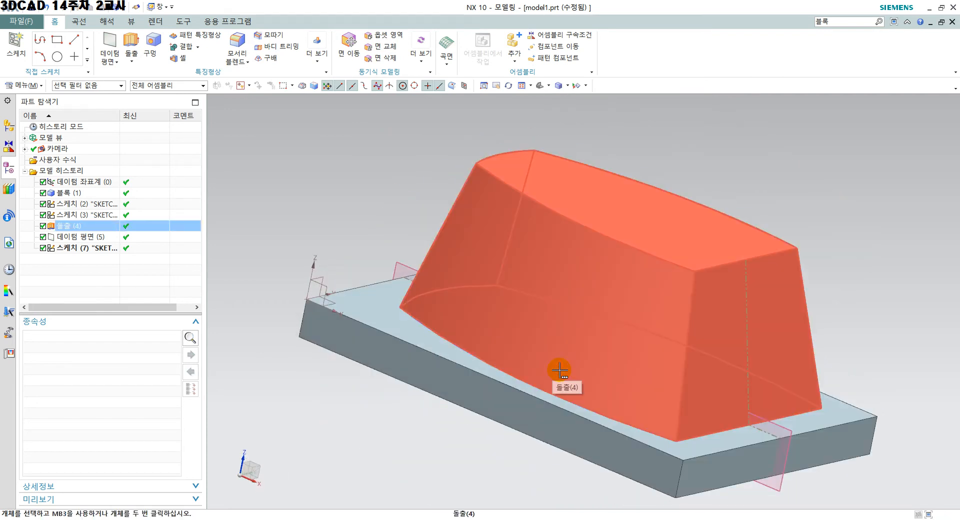
pyautogui.click(367, 519)
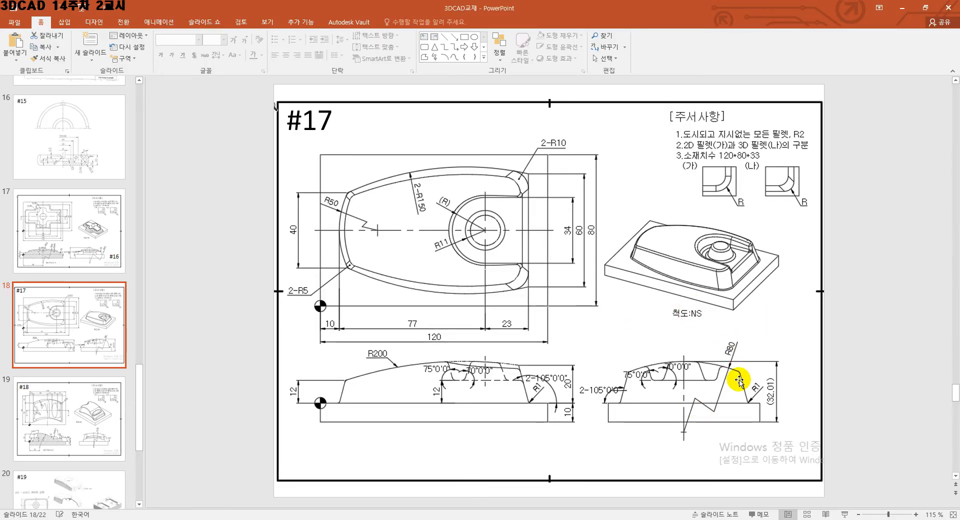
pyautogui.keyDown('ctrl'); pyautogui.scroll(3, 747, 424); pyautogui.keyUp('ctrl')
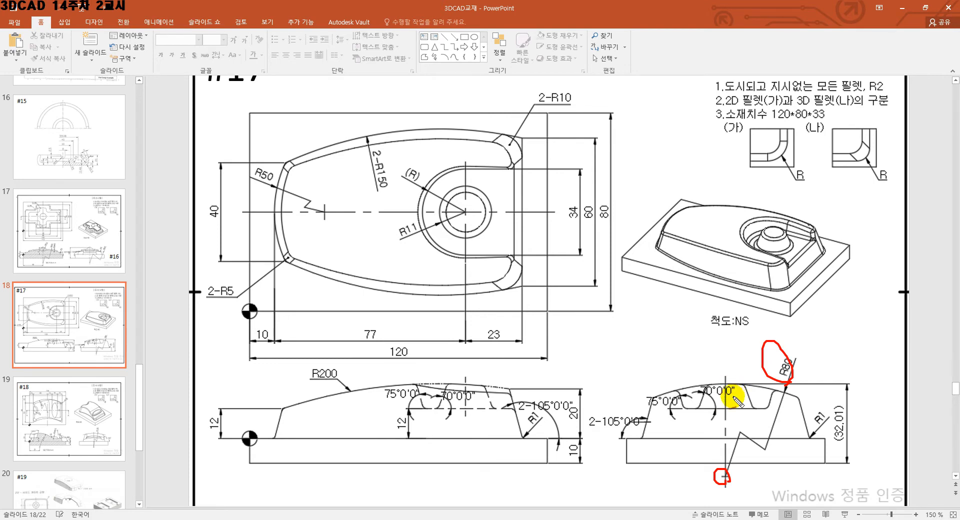
pyautogui.press('Escape')
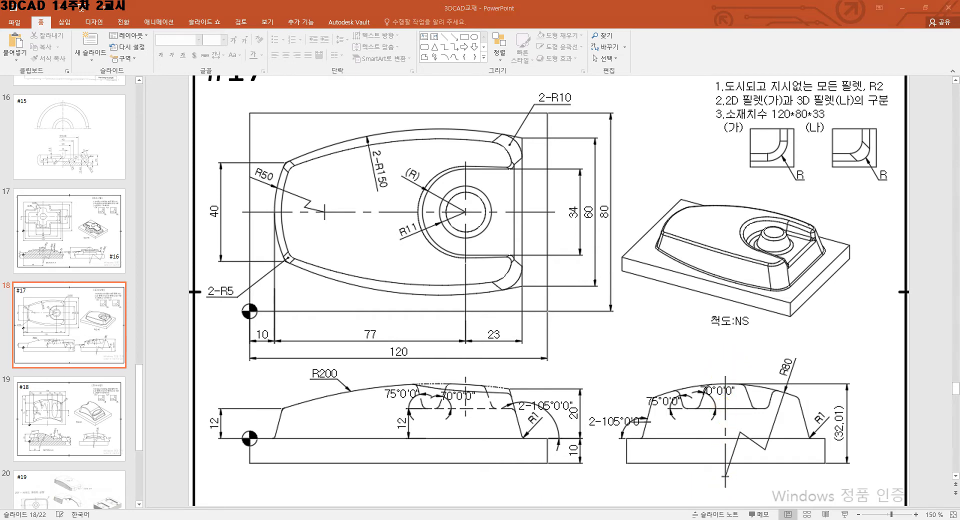
pyautogui.hotkey('alt', 'Tab')
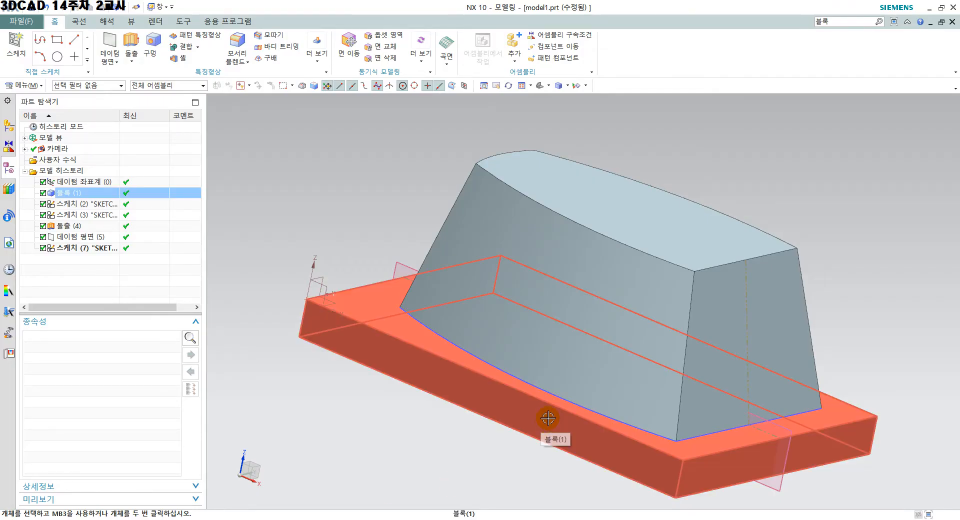
# Collapse the dependency details of the model history and clear the selection of SKETCH_003.
pyautogui.moveTo(578, 420); pyautogui.dragTo(471, 401, button='middle')
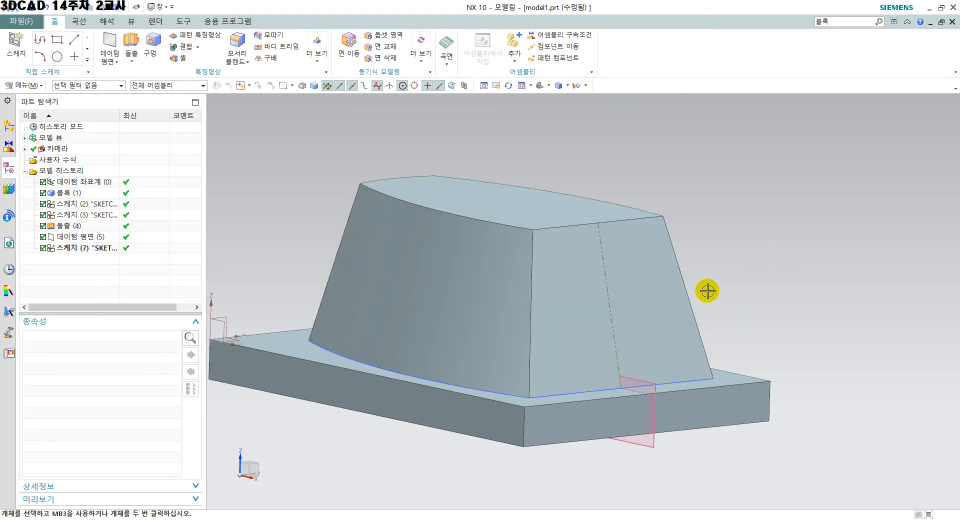
pyautogui.scroll(2, 671, 292)
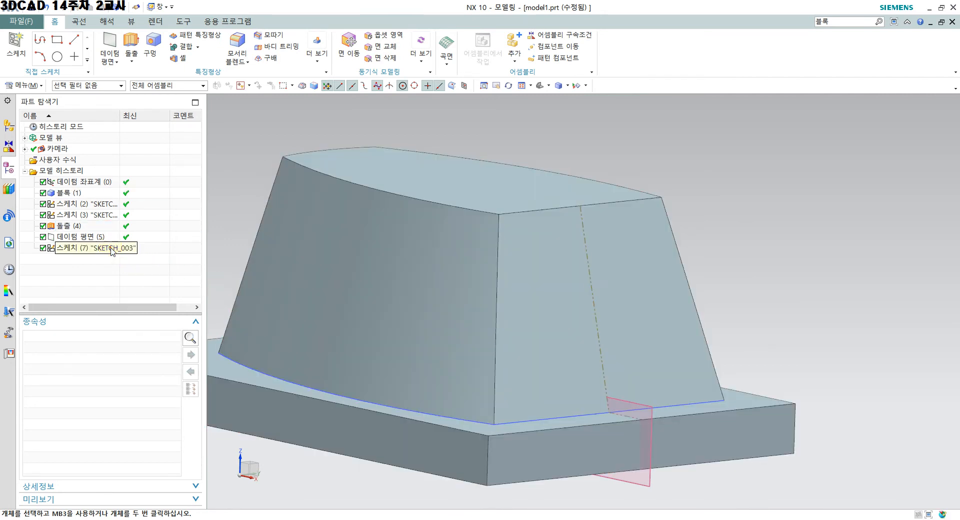
pyautogui.click(112, 249)
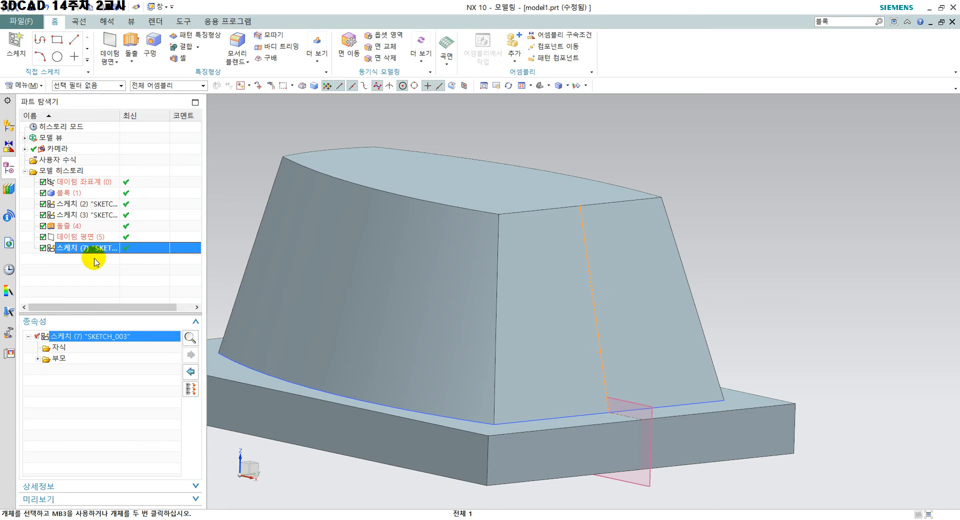
pyautogui.click(196, 323)
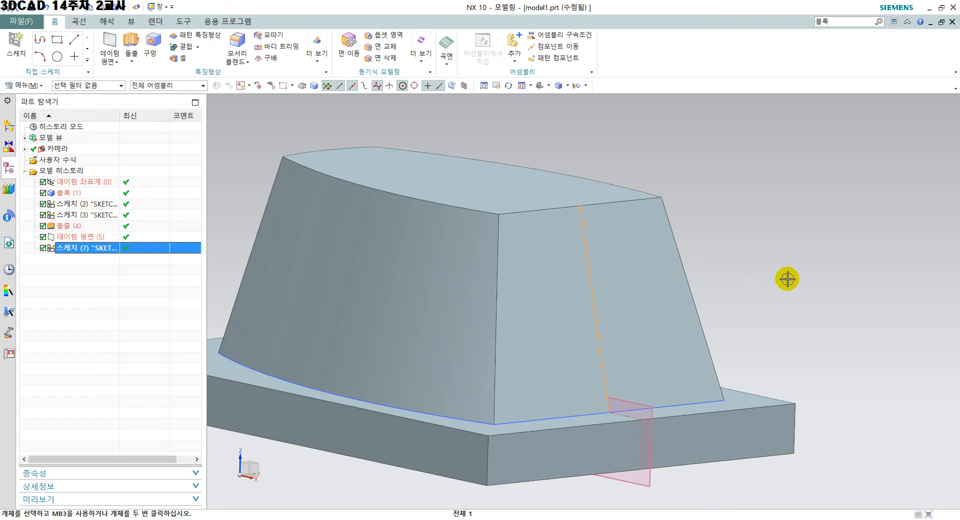
pyautogui.click(733, 204)
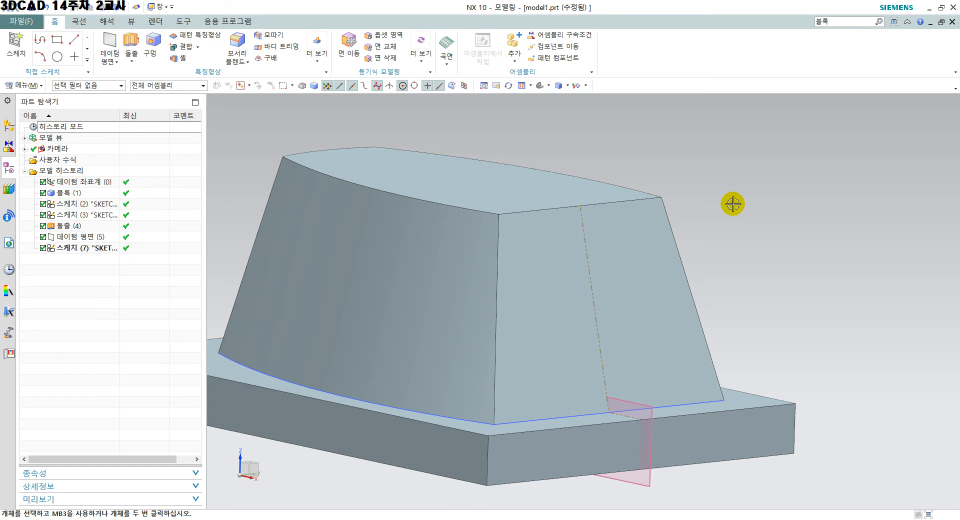
# In wireframe display, create a datum plane parallel to the block's end face through the R200 arc's endpoint near that face.
pyautogui.moveTo(745, 231); pyautogui.dragTo(746, 263, button='right')
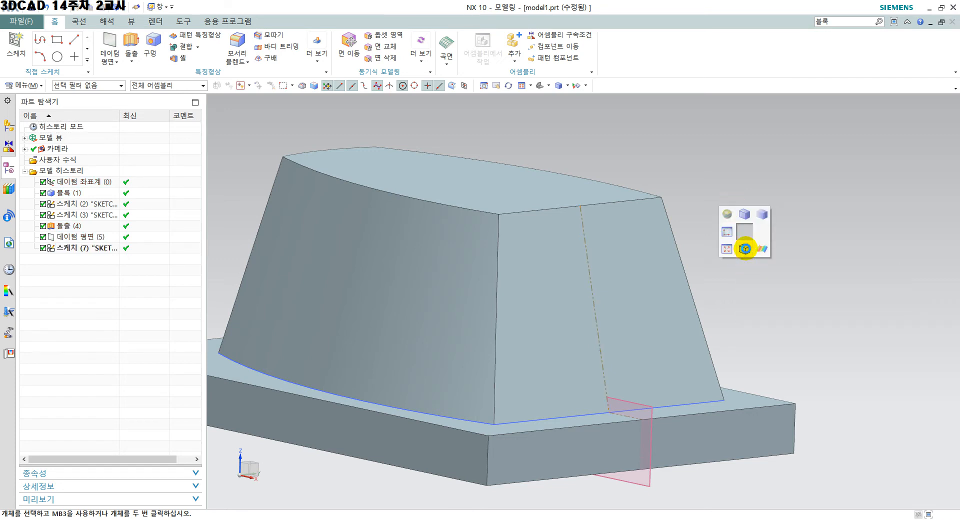
pyautogui.click(745, 248)
pyautogui.click(559, 332)
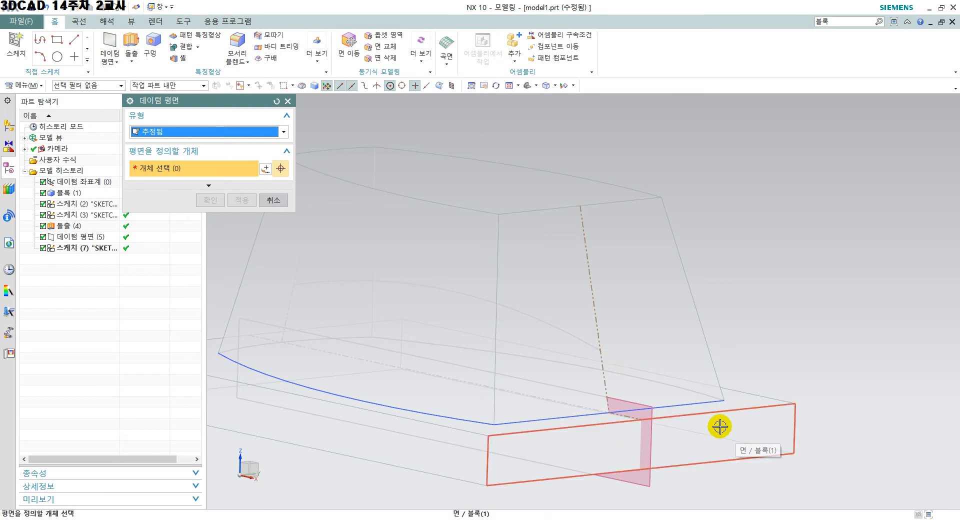
pyautogui.keyDown('shift'); pyautogui.moveTo(423, 407); pyautogui.dragTo(602, 406, button='middle'); pyautogui.keyUp('shift')
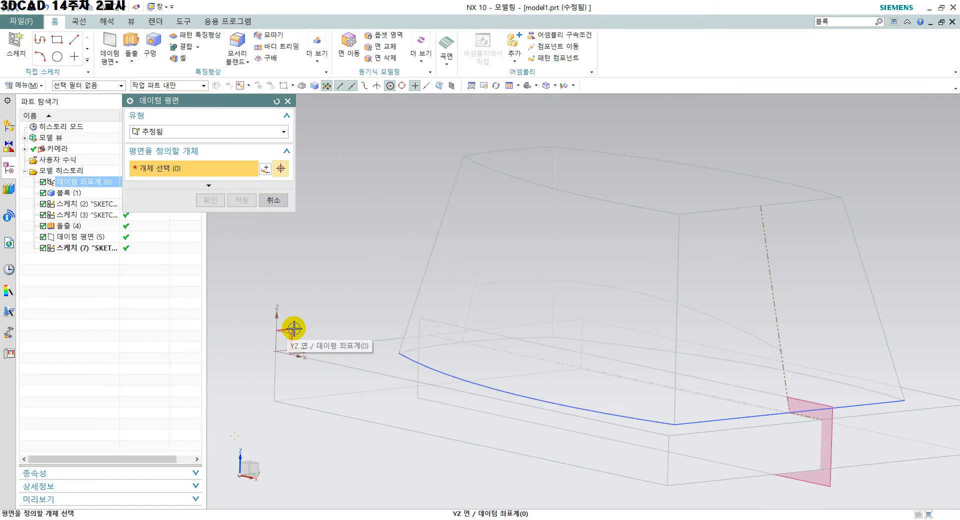
pyautogui.moveTo(659, 399); pyautogui.dragTo(568, 301, button='middle')
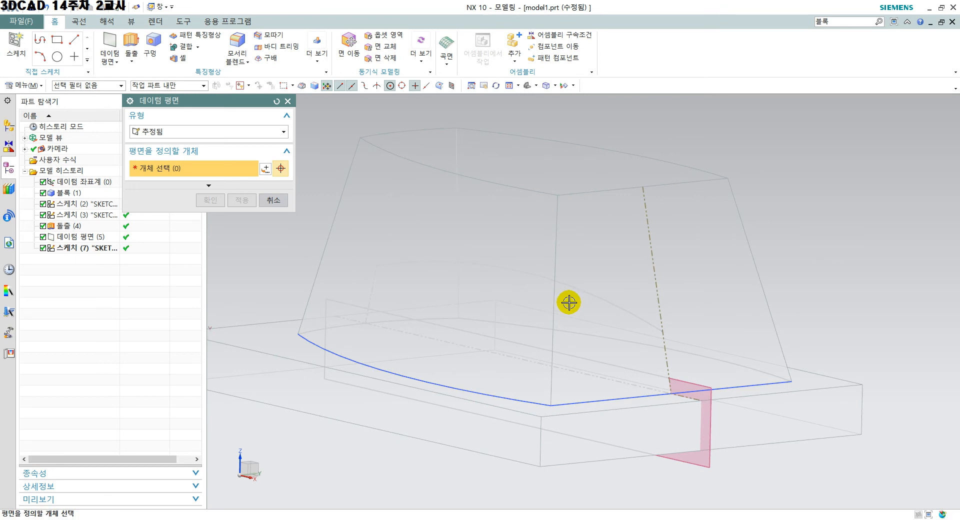
pyautogui.click(803, 411)
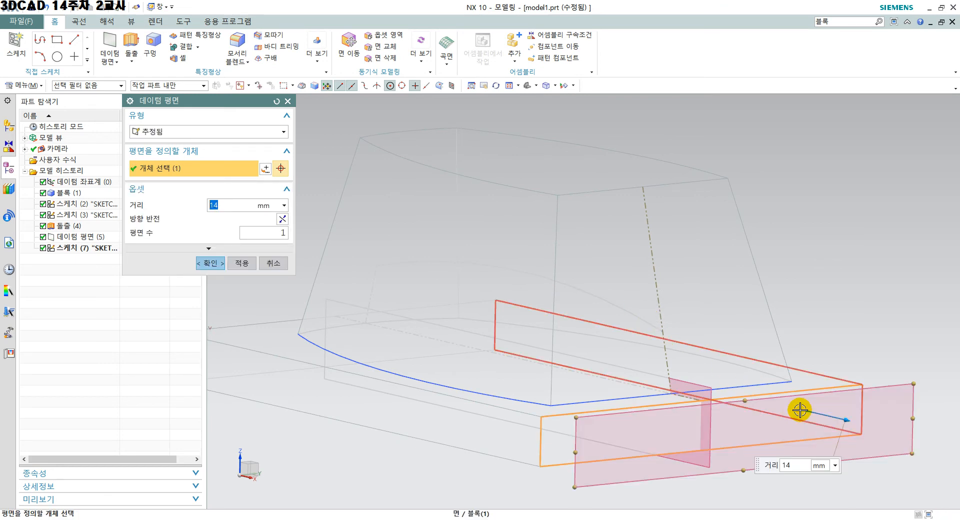
pyautogui.click(663, 331)
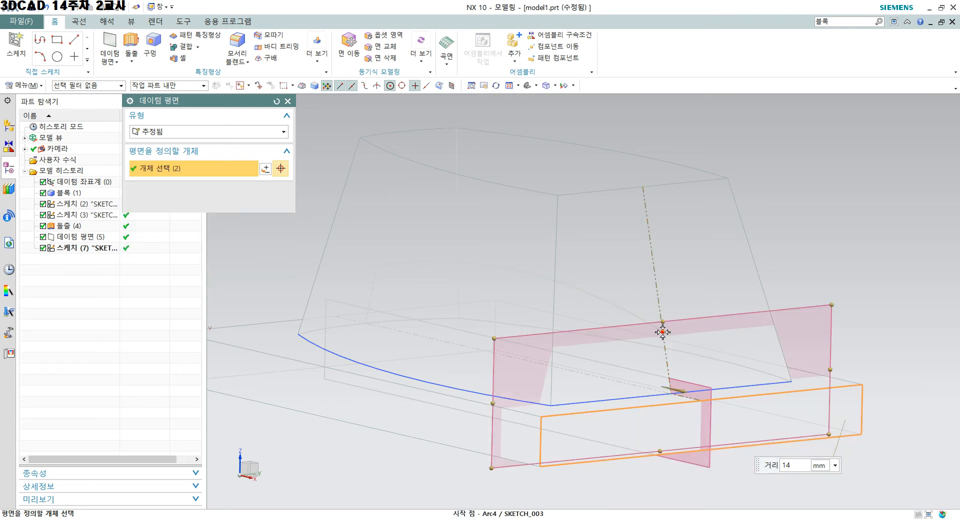
pyautogui.moveTo(563, 461); pyautogui.dragTo(583, 456, button='middle')
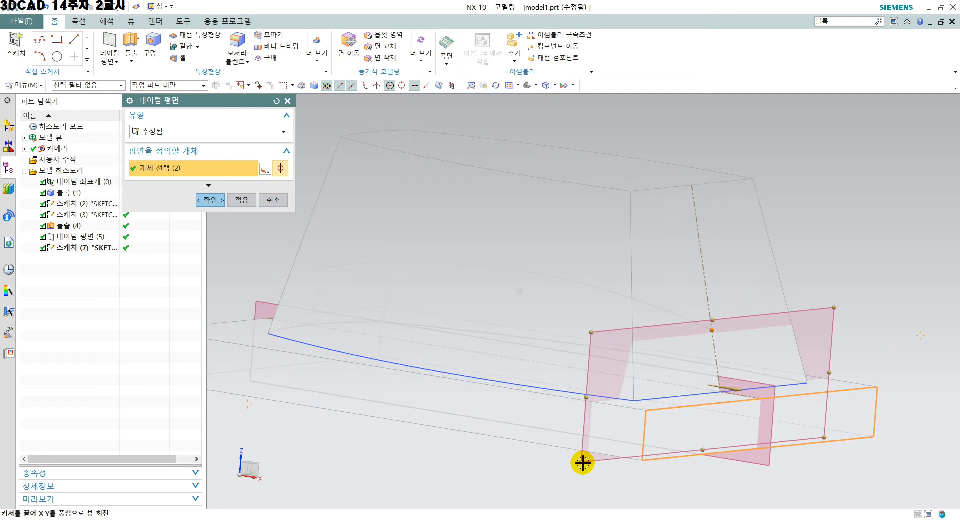
pyautogui.click(210, 200)
pyautogui.click(857, 187)
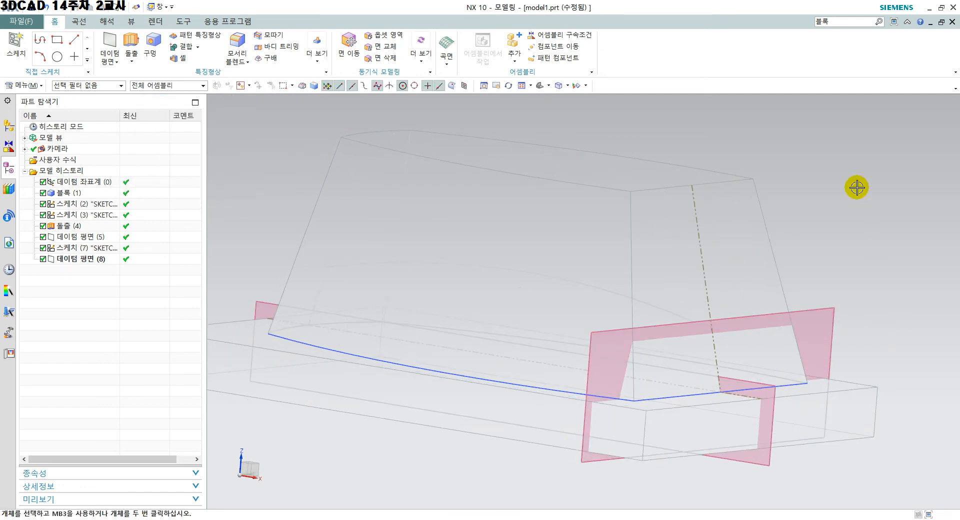
# Restore the shaded display and start a sketch on the new datum plane at the R200 arc's end.
pyautogui.moveTo(861, 250); pyautogui.dragTo(858, 174, button='right')
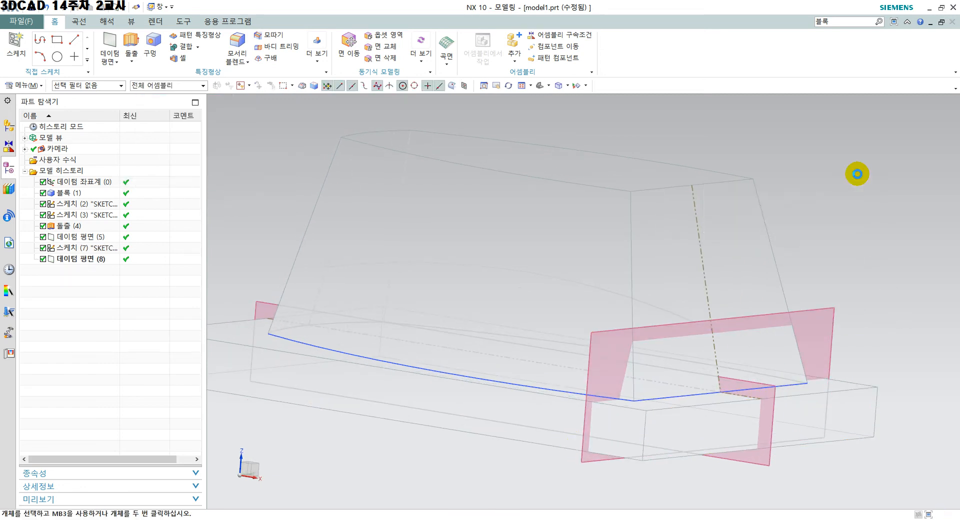
pyautogui.moveTo(868, 416); pyautogui.dragTo(853, 403, button='middle')
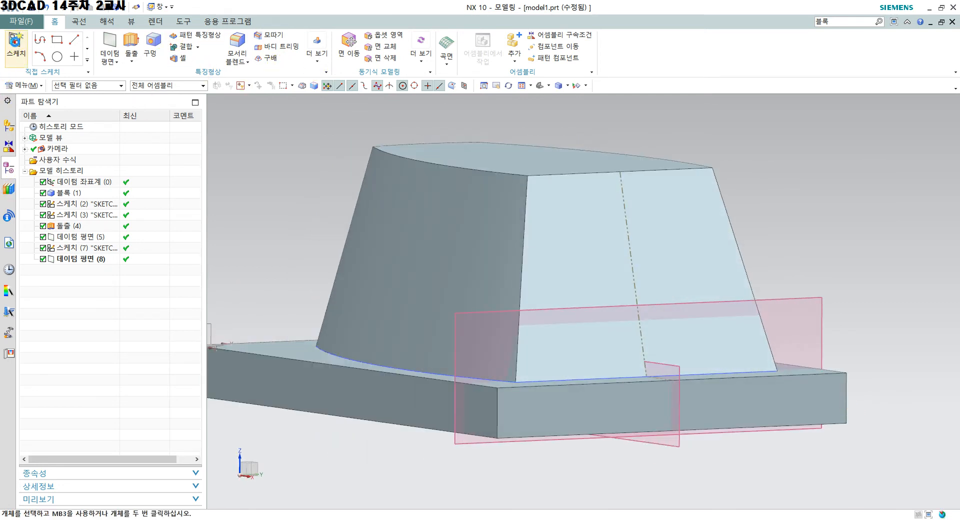
pyautogui.click(15, 44)
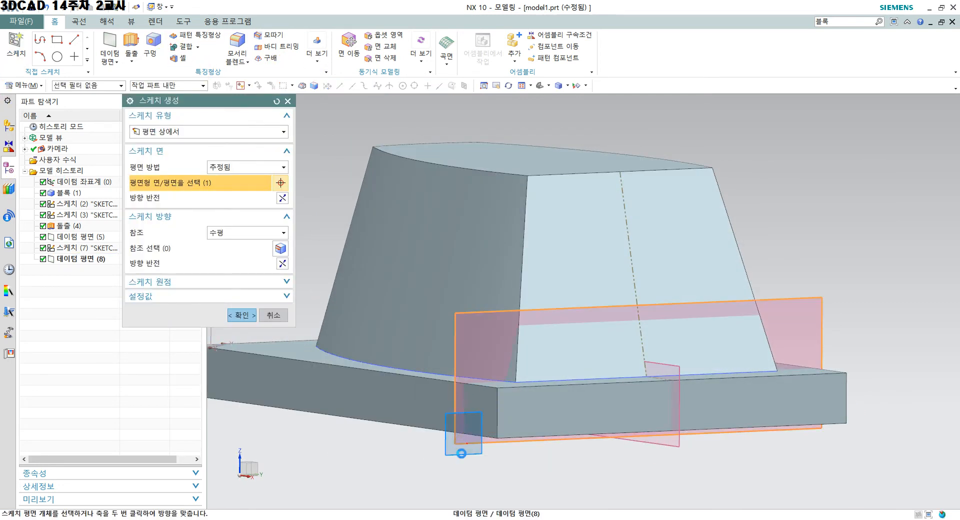
pyautogui.click(461, 453)
pyautogui.click(241, 315)
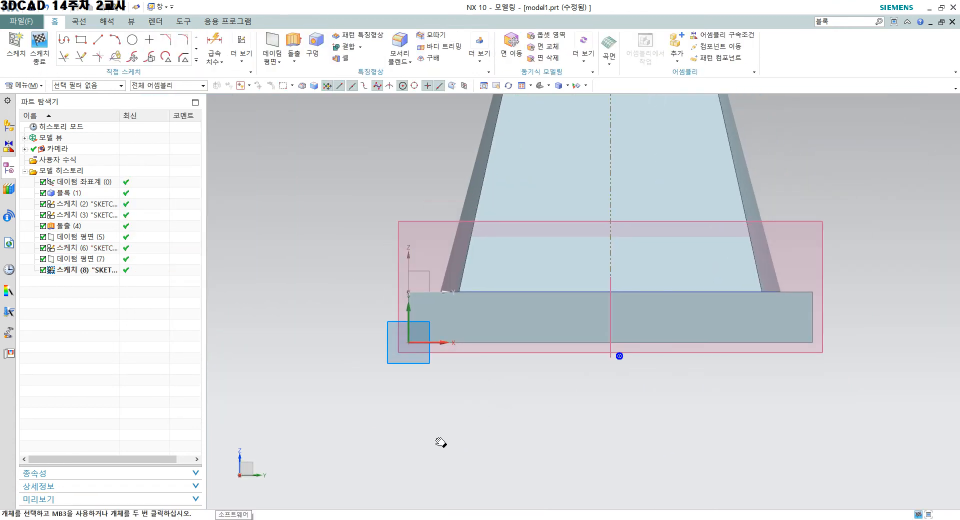
# Sketch a three-point arc of about 149 mm radius spanning beyond both block sides and passing through the R200 arc's endpoint.
pyautogui.click(118, 40)
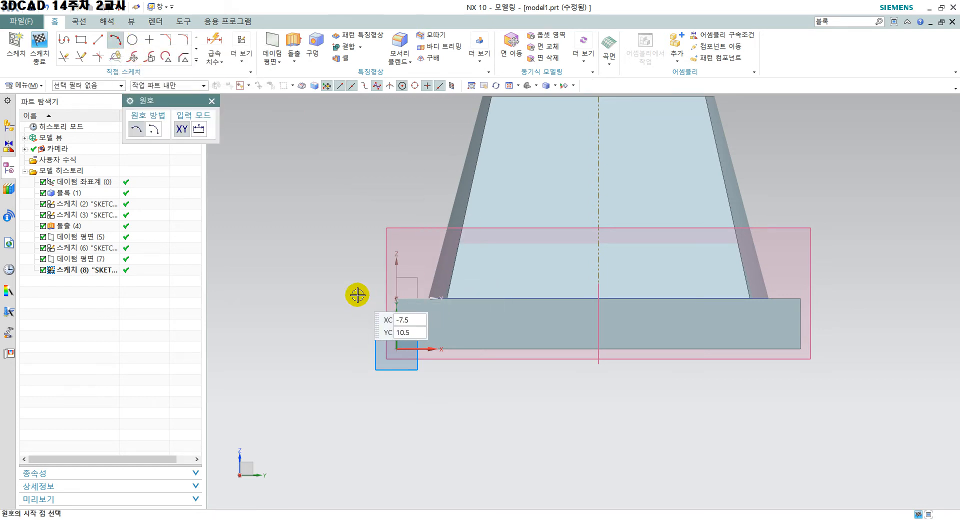
pyautogui.click(322, 285)
pyautogui.moveTo(799, 280); pyautogui.dragTo(849, 285)
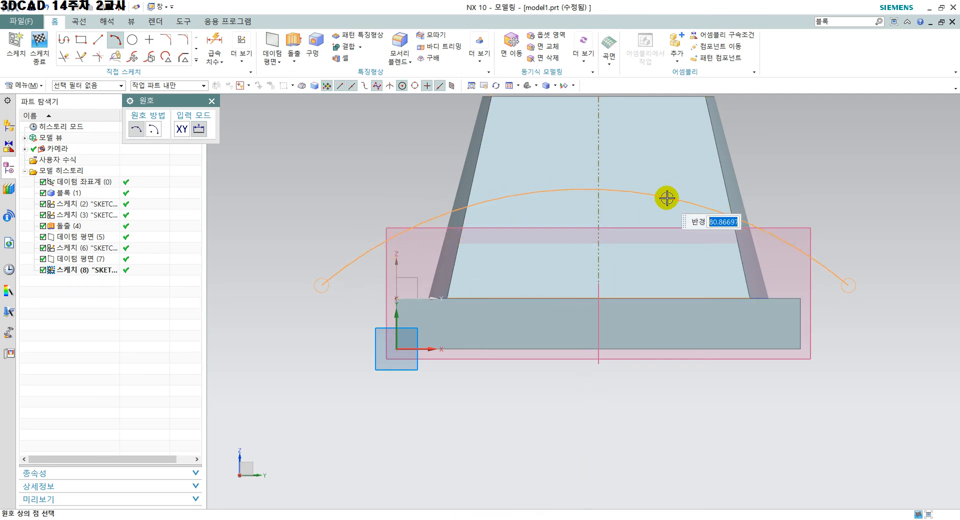
pyautogui.moveTo(669, 197); pyautogui.dragTo(609, 210, button='middle')
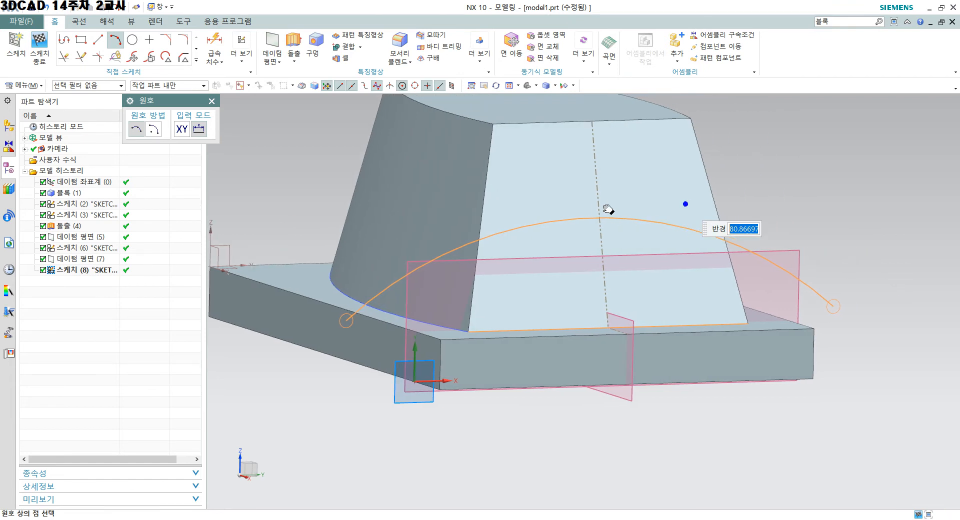
pyautogui.moveTo(736, 164)
pyautogui.mouseDown(button='right')
pyautogui.moveTo(735, 186)
pyautogui.moveTo(733, 178)
pyautogui.mouseUp(button='right')
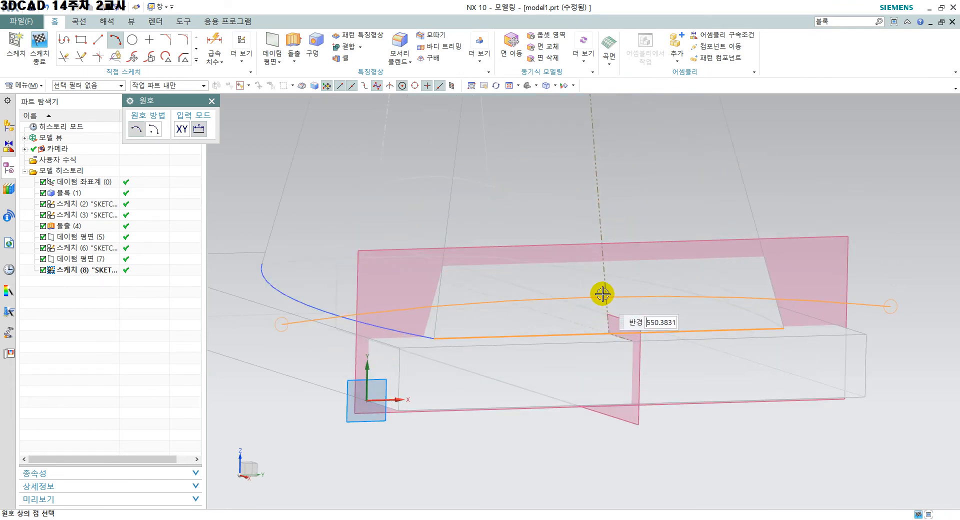
pyautogui.scroll(2, 603, 294)
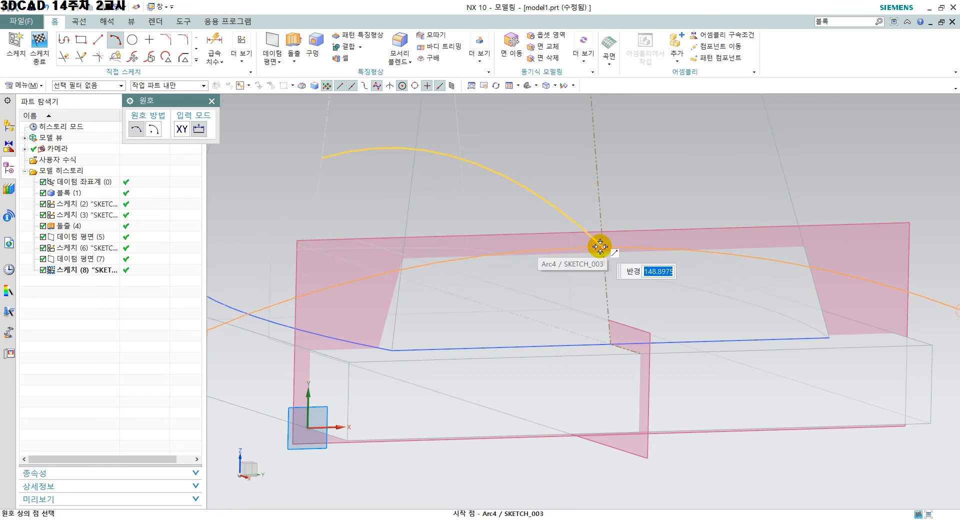
pyautogui.click(601, 246)
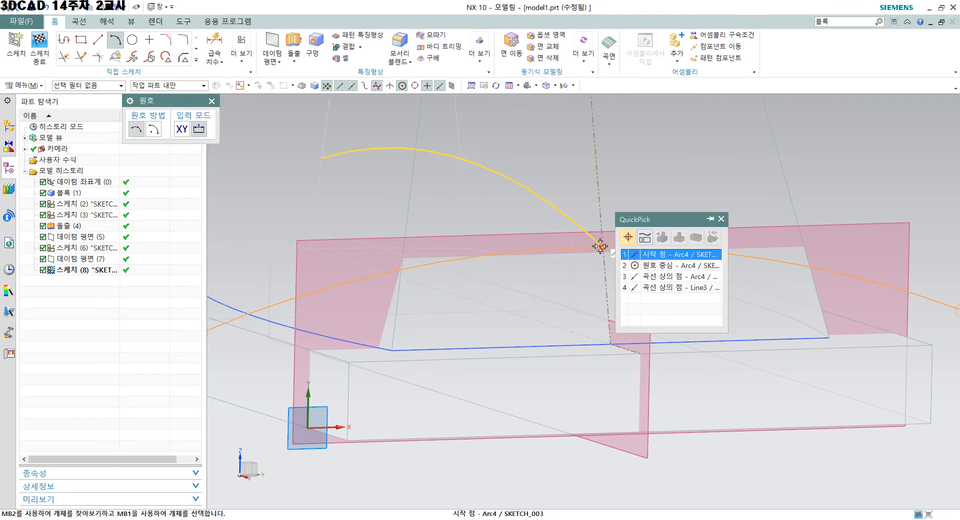
pyautogui.click(647, 255)
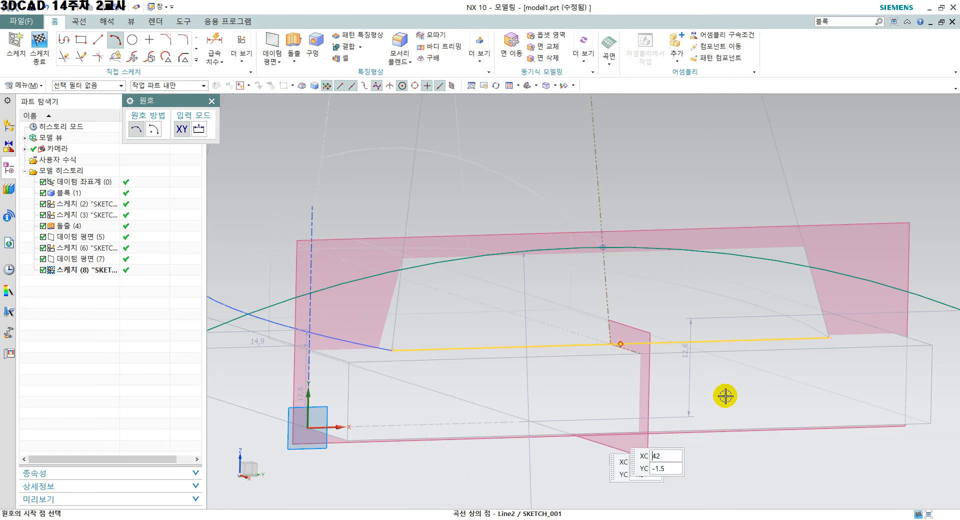
# Return to shaded display, face the sketch plane, and examine the new arc's center relative to the body's vertical centerline.
pyautogui.rightClick(834, 119)
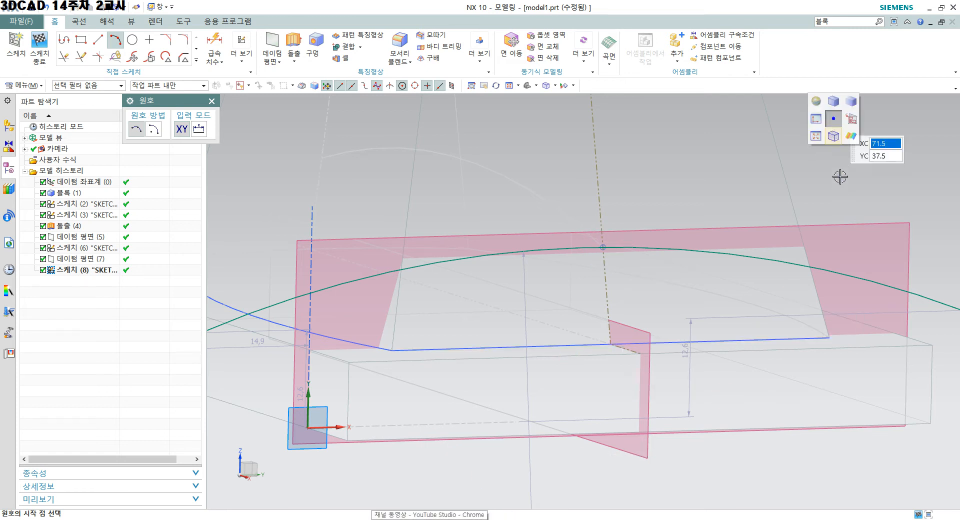
pyautogui.click(834, 101)
pyautogui.scroll(-3, 725, 295)
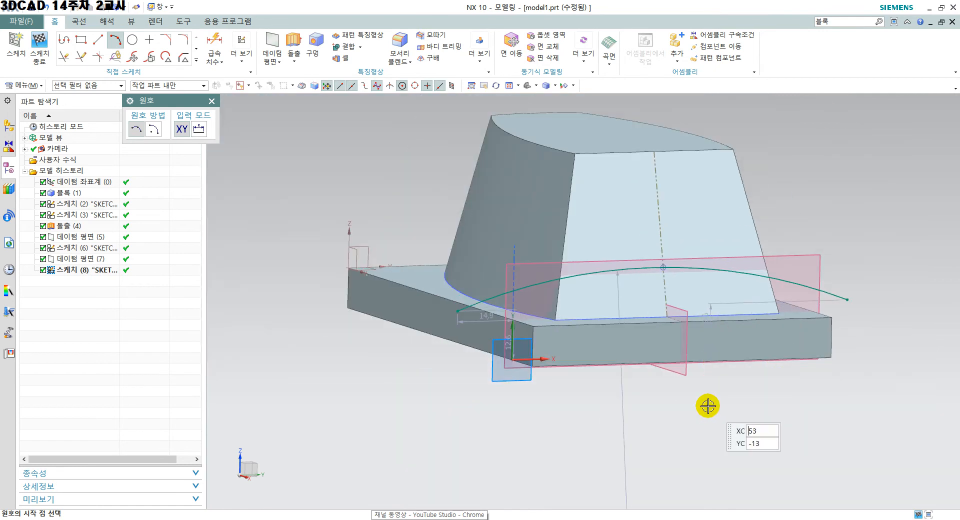
pyautogui.moveTo(707, 407); pyautogui.dragTo(690, 405, button='middle')
pyautogui.moveTo(695, 404); pyautogui.dragTo(680, 403, button='middle')
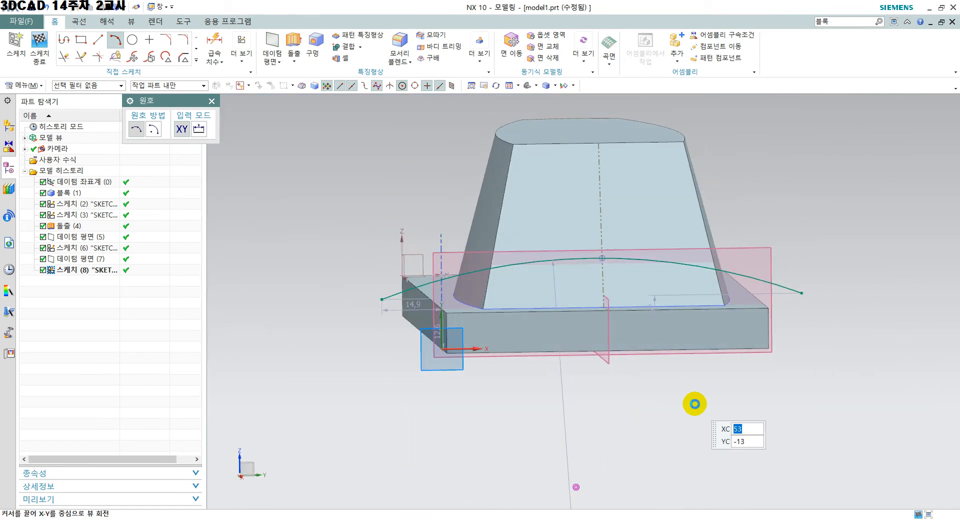
pyautogui.hotkey('shift', 'F8')
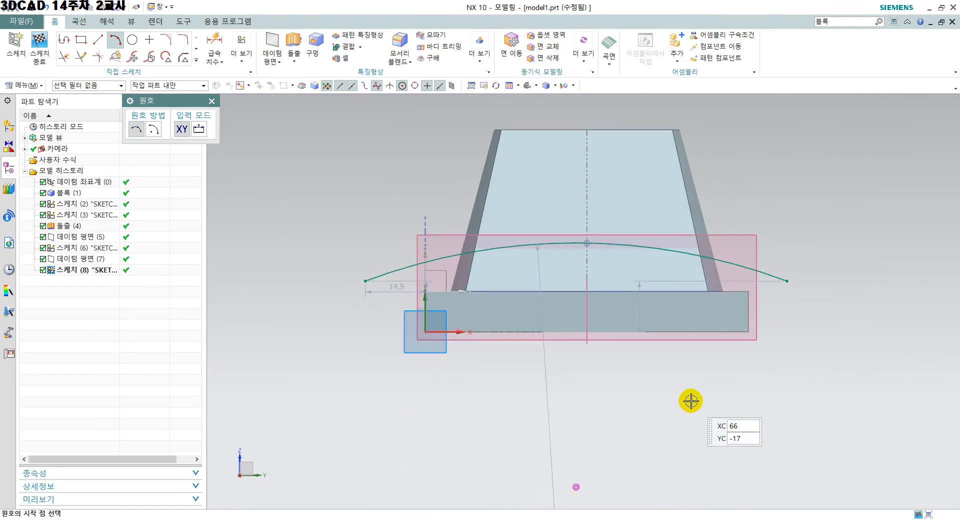
pyautogui.scroll(-2, 684, 407)
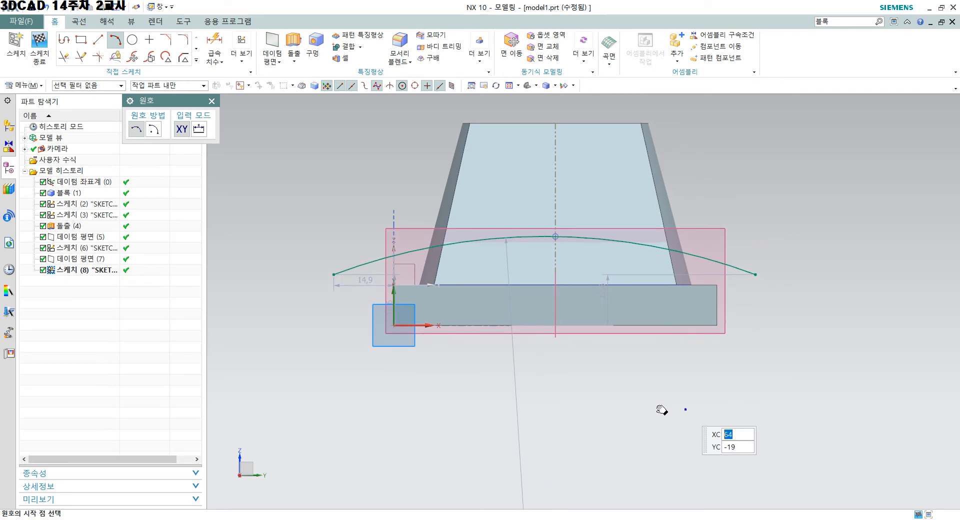
pyautogui.scroll(-3, 656, 409)
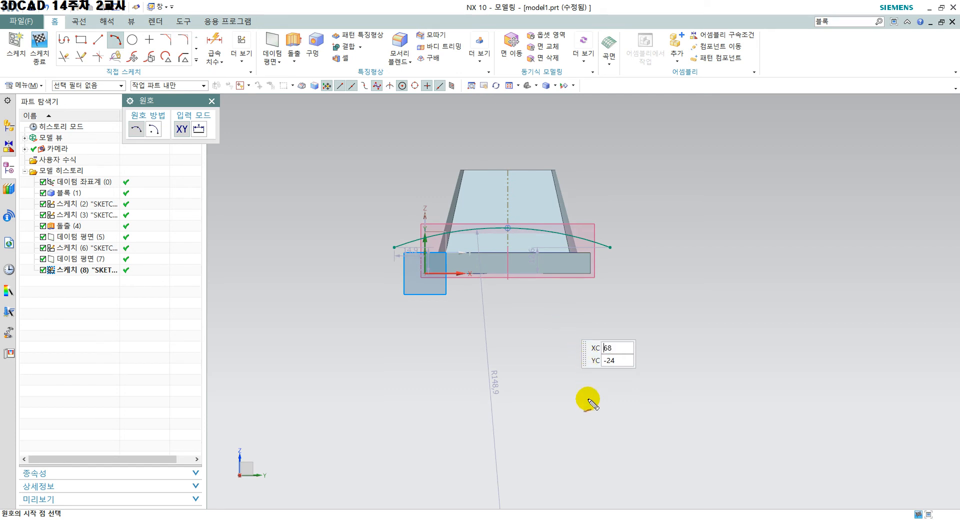
pyautogui.scroll(-3, 608, 402)
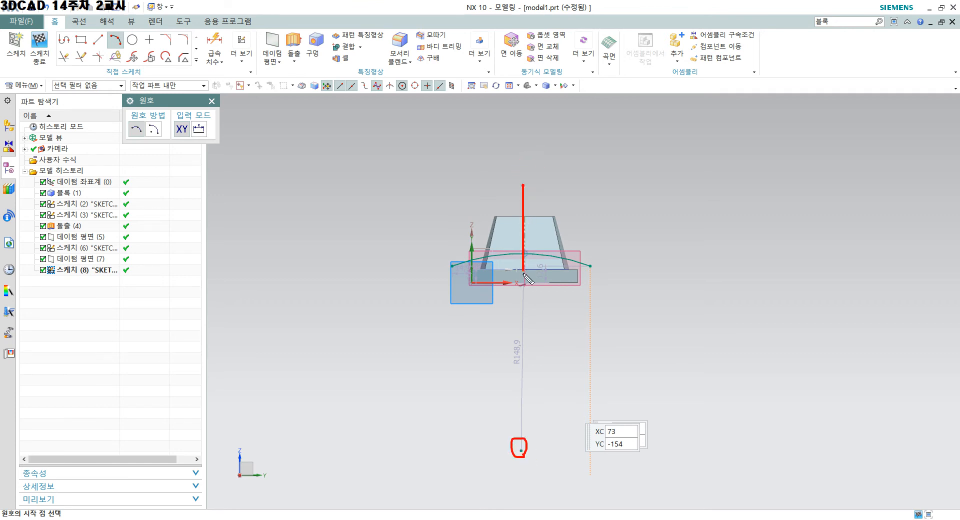
pyautogui.moveTo(524, 325); pyautogui.dragTo(529, 367)
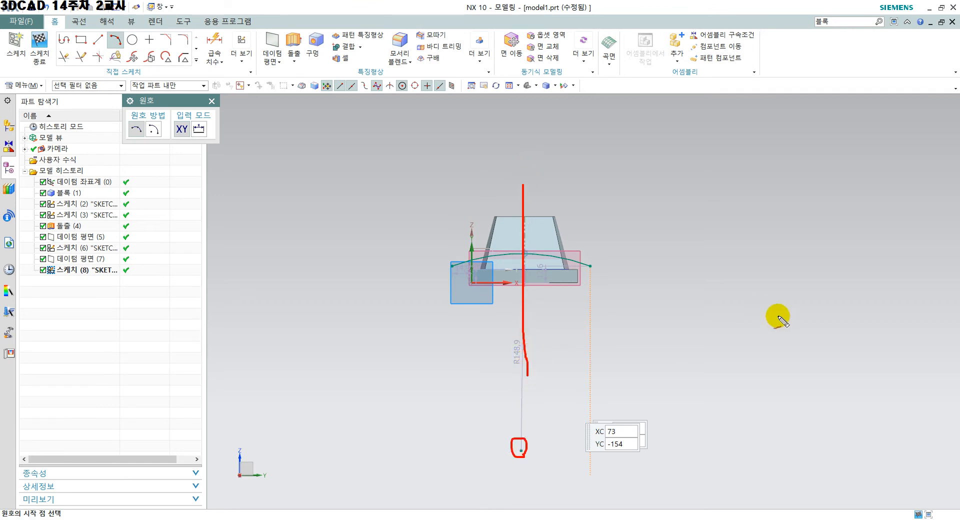
# Constrain the arc's center onto the vertical middle datum plane with a Point on Curve constraint.
pyautogui.click(248, 63)
pyautogui.click(270, 86)
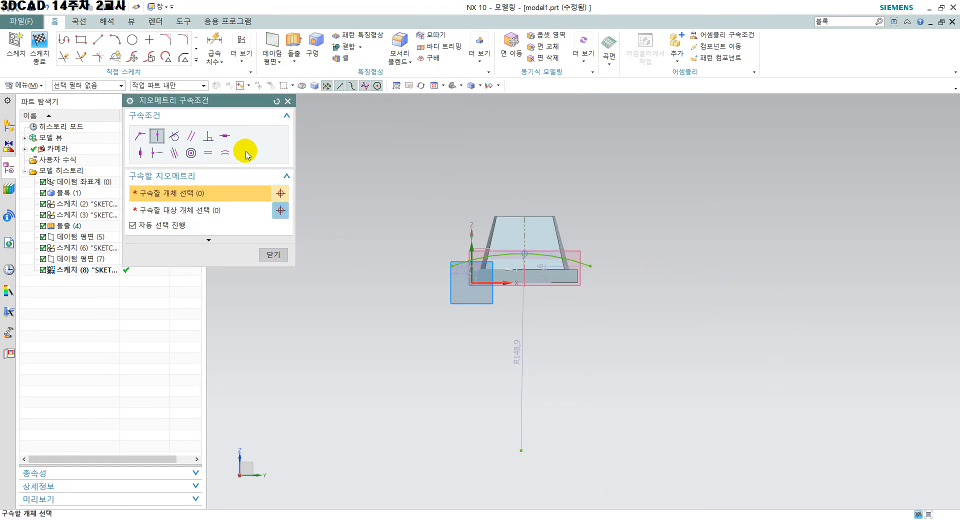
pyautogui.click(157, 137)
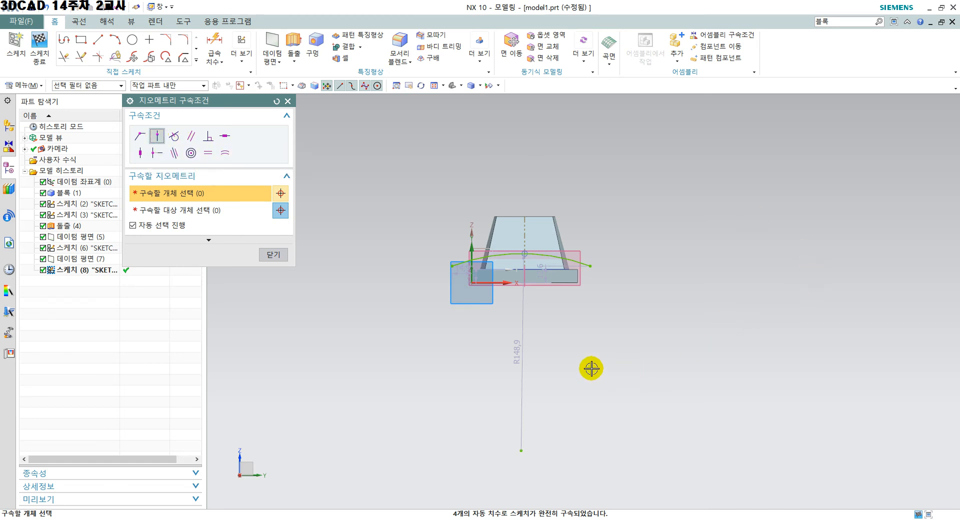
pyautogui.scroll(5, 539, 268)
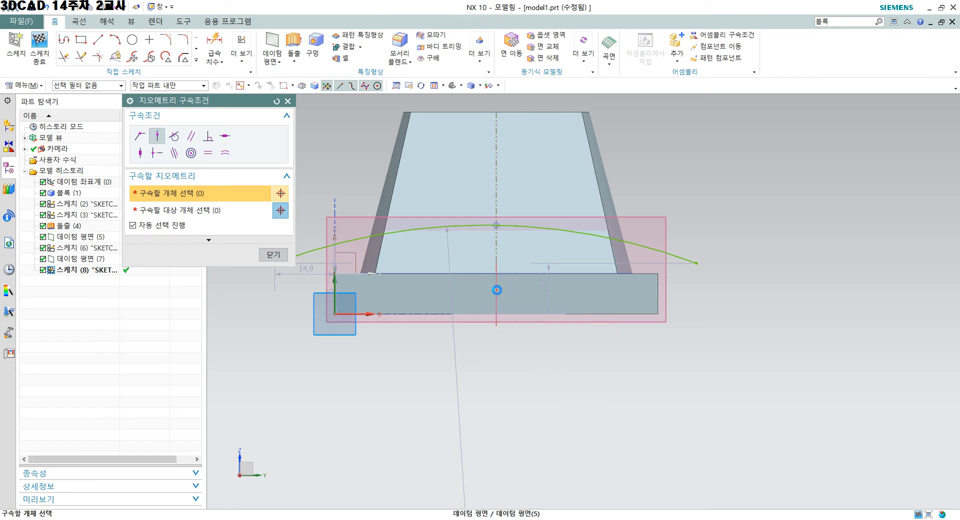
pyautogui.click(497, 286)
pyautogui.scroll(-4, 507, 380)
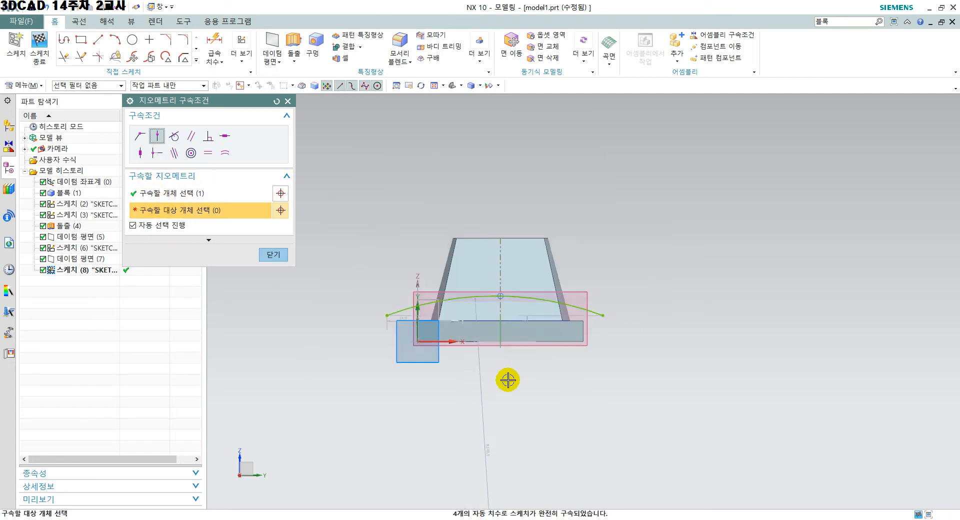
pyautogui.keyDown('shift'); pyautogui.moveTo(538, 421); pyautogui.dragTo(534, 273, button='middle'); pyautogui.keyUp('shift')
pyautogui.click(512, 402)
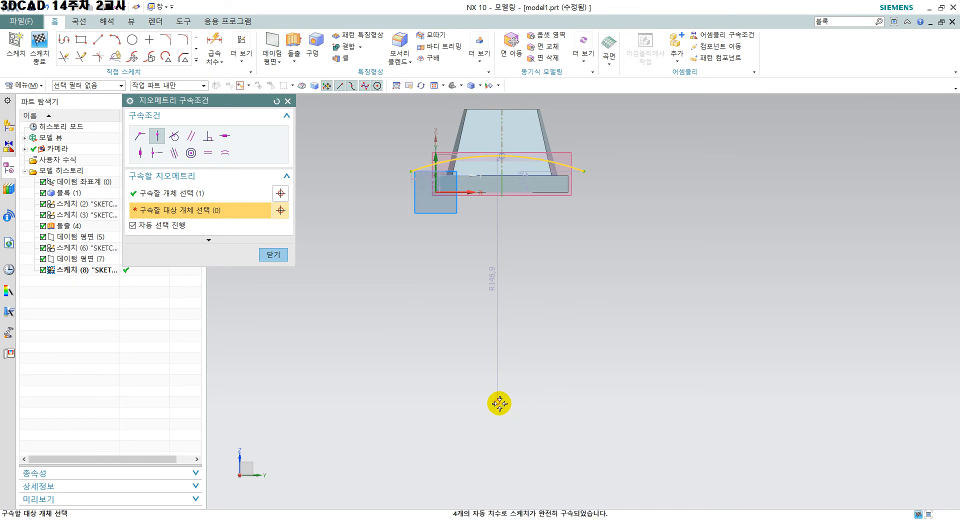
pyautogui.click(499, 402)
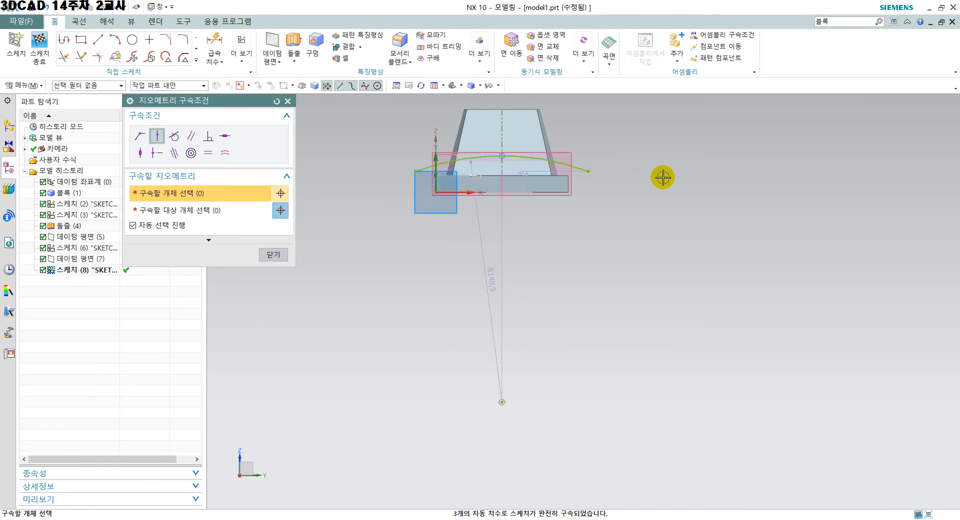
pyautogui.keyDown('shift'); pyautogui.moveTo(663, 177); pyautogui.dragTo(675, 231, button='middle'); pyautogui.keyUp('shift')
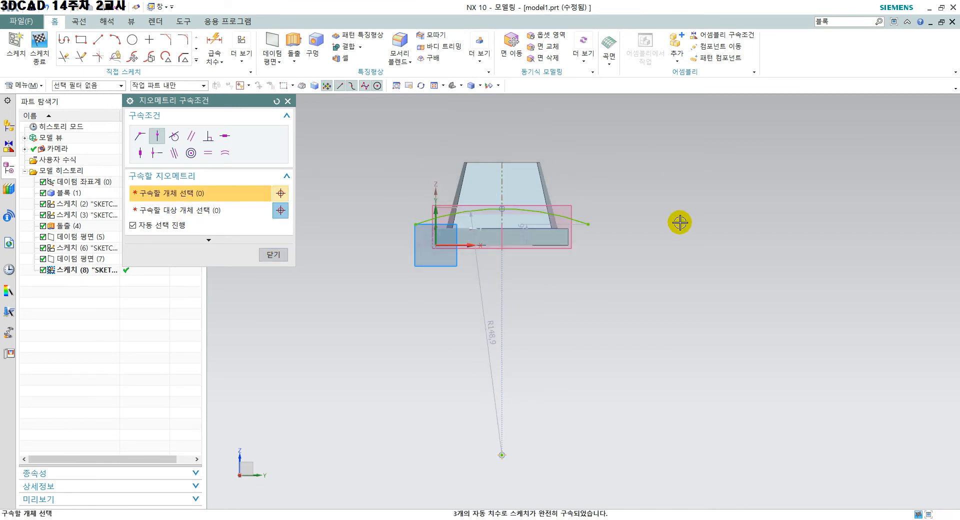
pyautogui.click(273, 255)
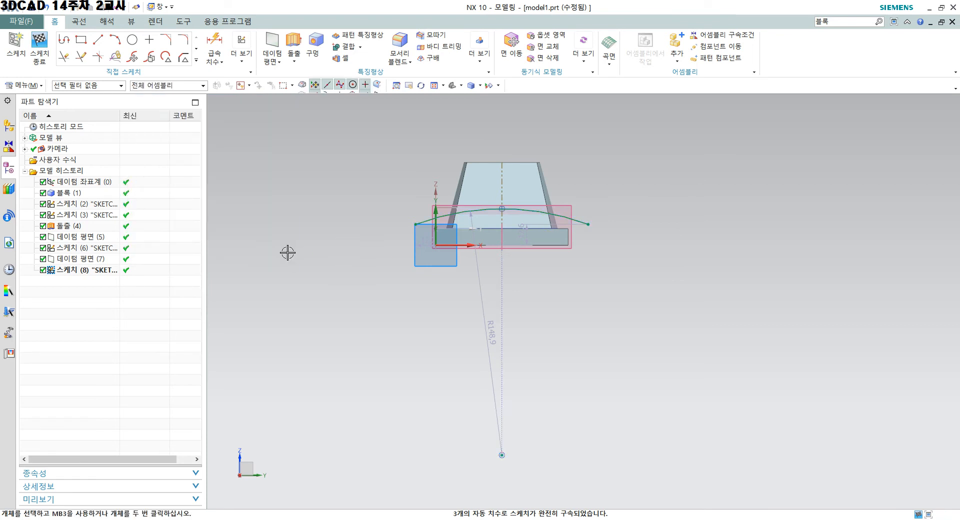
# Set the arc's radius dimension to 80 mm.
pyautogui.doubleClick(493, 331)
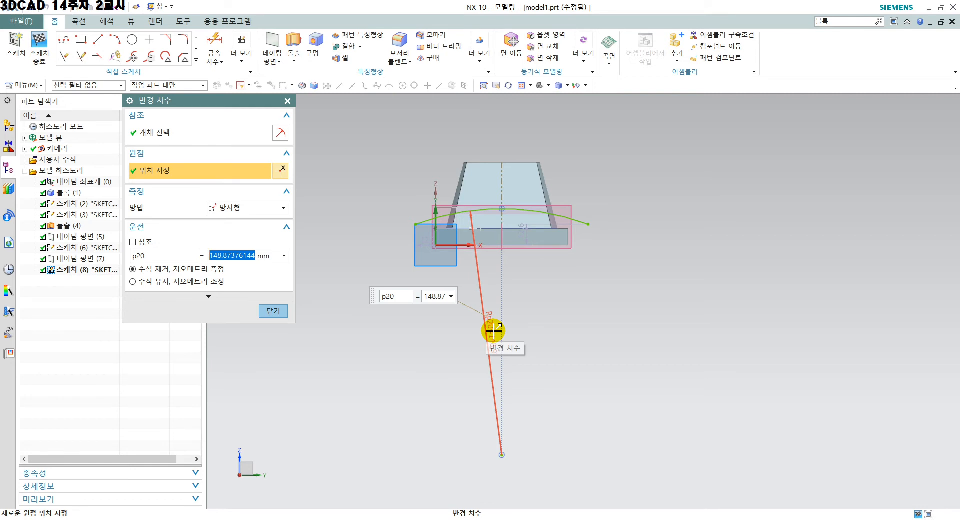
pyautogui.click(441, 300)
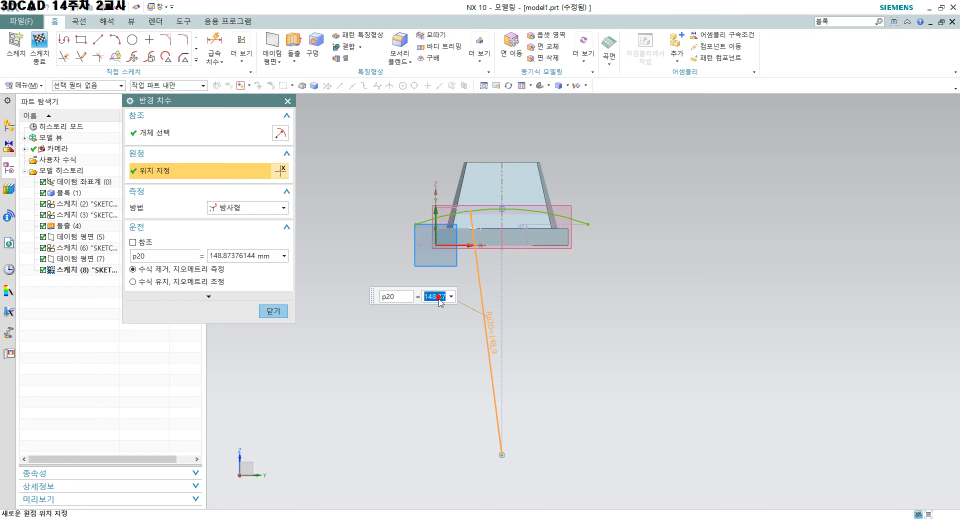
pyautogui.press('Return')
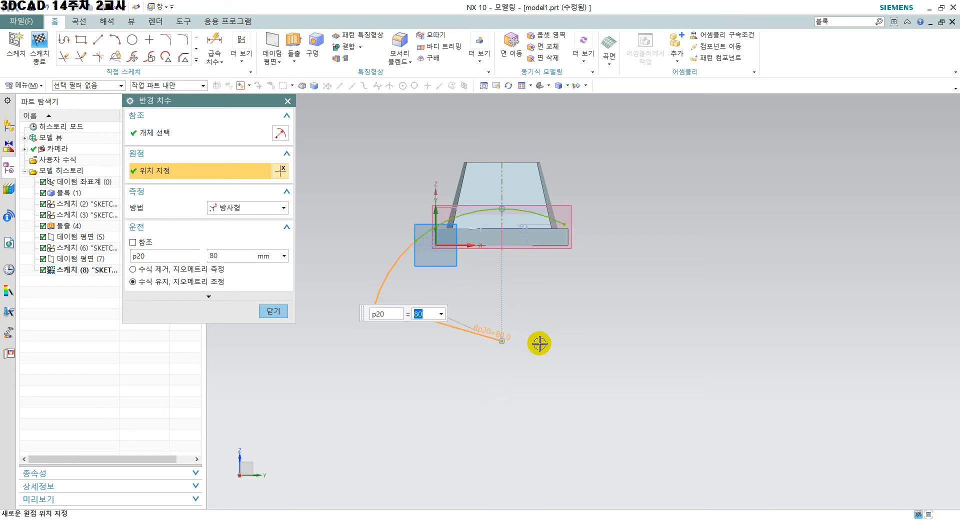
pyautogui.click(275, 310)
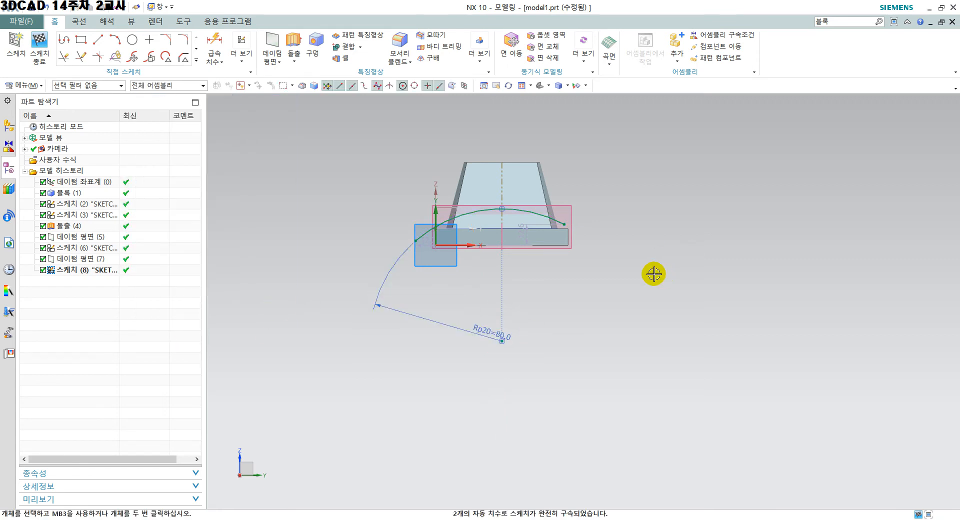
# Lengthen the R80 arc's right end until it reaches just past the block's side, near the block's top edge height.
pyautogui.scroll(-2, 572, 220)
pyautogui.scroll(-1, 329, 274)
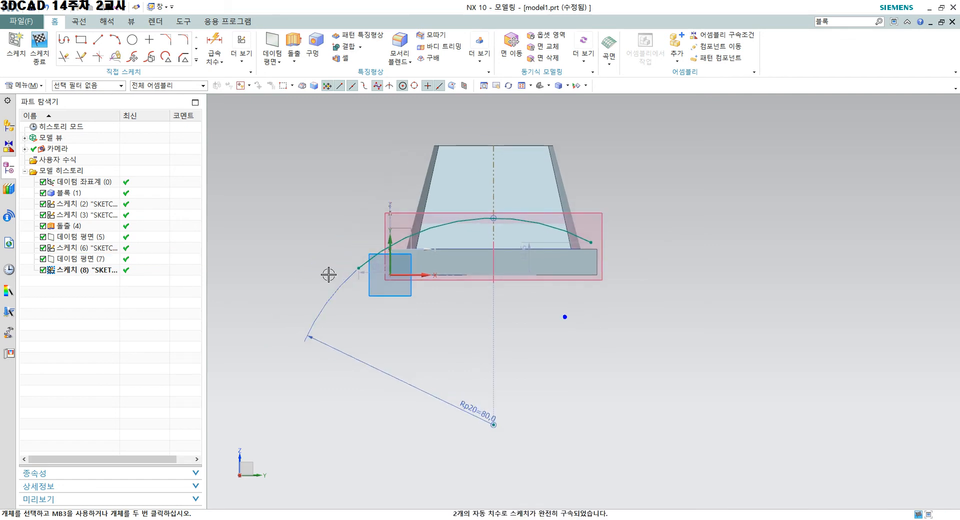
pyautogui.moveTo(593, 242)
pyautogui.mouseDown()
pyautogui.moveTo(632, 277)
pyautogui.moveTo(629, 270)
pyautogui.mouseUp()
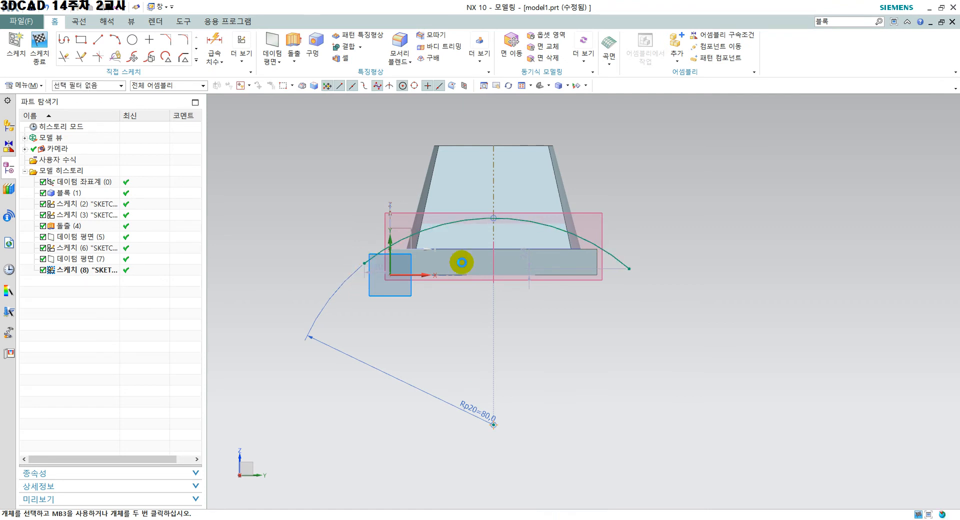
pyautogui.scroll(2, 477, 227)
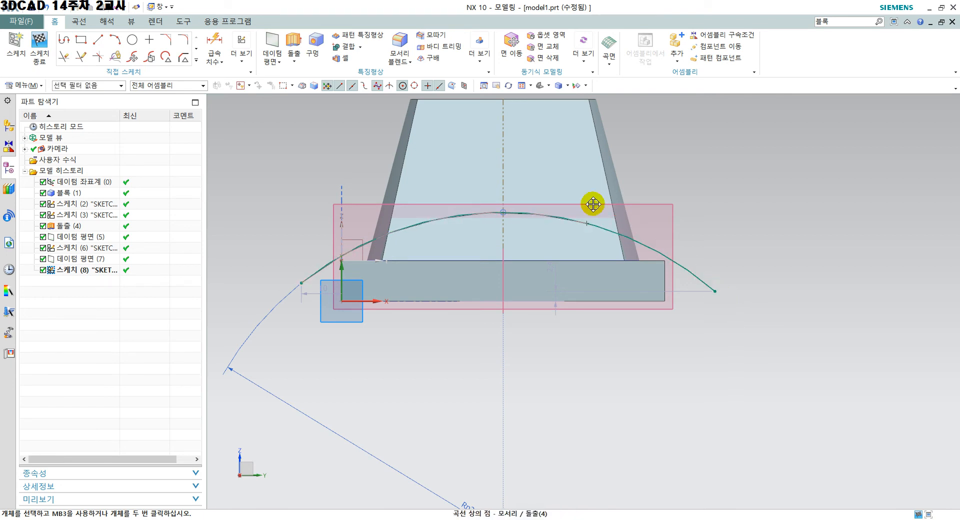
pyautogui.moveTo(593, 204); pyautogui.dragTo(675, 261)
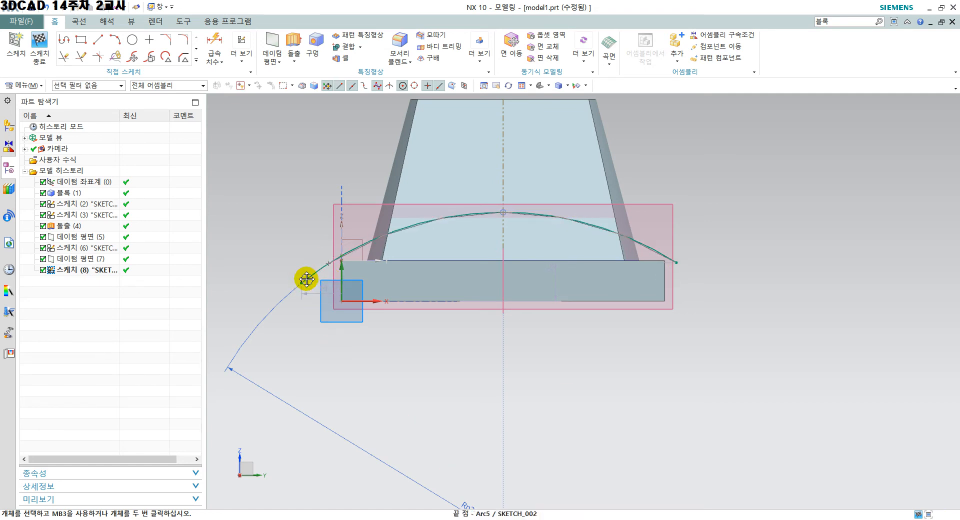
# Extend the R80 arc's left end just past the block's side, near its top edge height, and finish the sketch.
pyautogui.moveTo(306, 279)
pyautogui.mouseDown()
pyautogui.moveTo(269, 356)
pyautogui.moveTo(280, 303)
pyautogui.moveTo(308, 252)
pyautogui.moveTo(307, 263)
pyautogui.mouseUp()
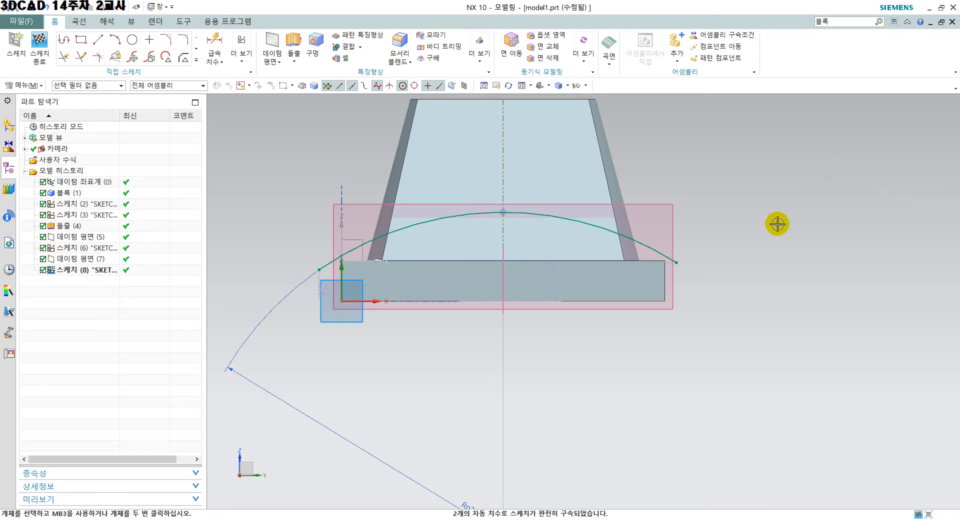
pyautogui.scroll(-3, 776, 223)
pyautogui.scroll(1, 754, 255)
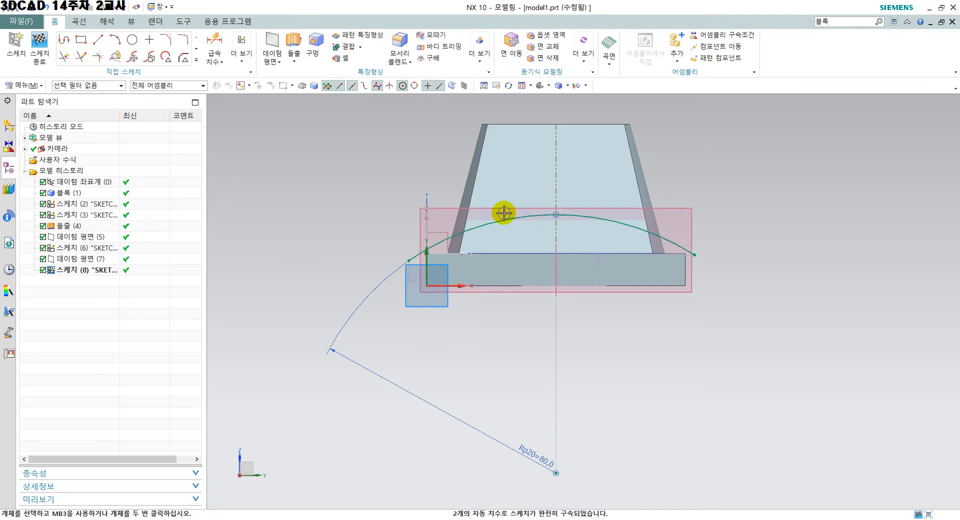
pyautogui.click(39, 40)
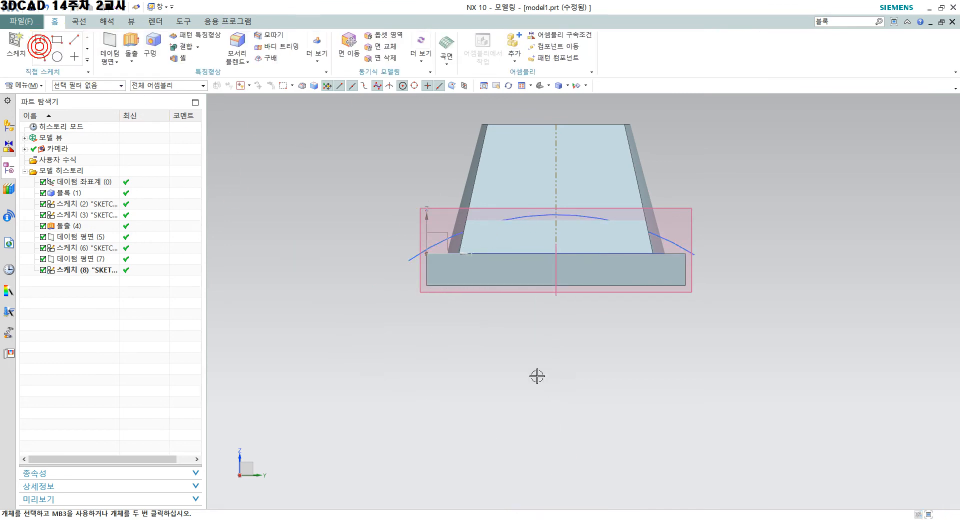
pyautogui.moveTo(536, 438)
pyautogui.mouseDown(button='middle')
pyautogui.moveTo(605, 397)
pyautogui.moveTo(592, 405)
pyautogui.moveTo(581, 470)
pyautogui.moveTo(531, 453)
pyautogui.moveTo(514, 436)
pyautogui.moveTo(564, 480)
pyautogui.moveTo(525, 506)
pyautogui.moveTo(529, 326)
pyautogui.mouseUp(button='middle')
pyautogui.scroll(2, 544, 302)
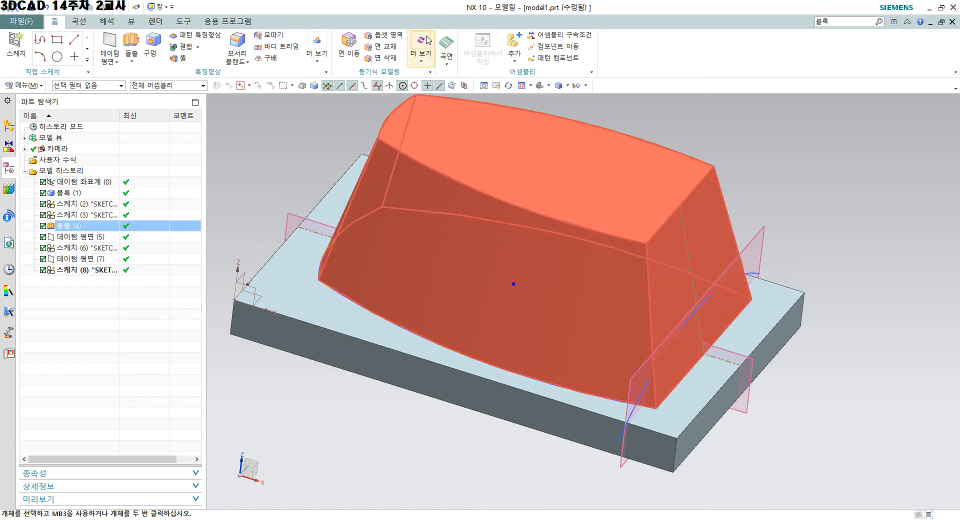
pyautogui.click(453, 66)
pyautogui.click(452, 66)
pyautogui.click(452, 66)
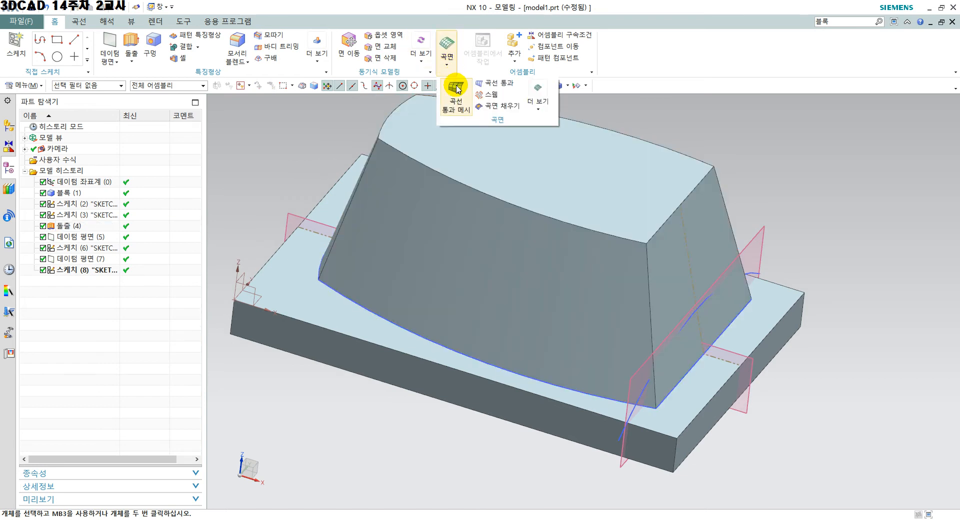
pyautogui.click(492, 95)
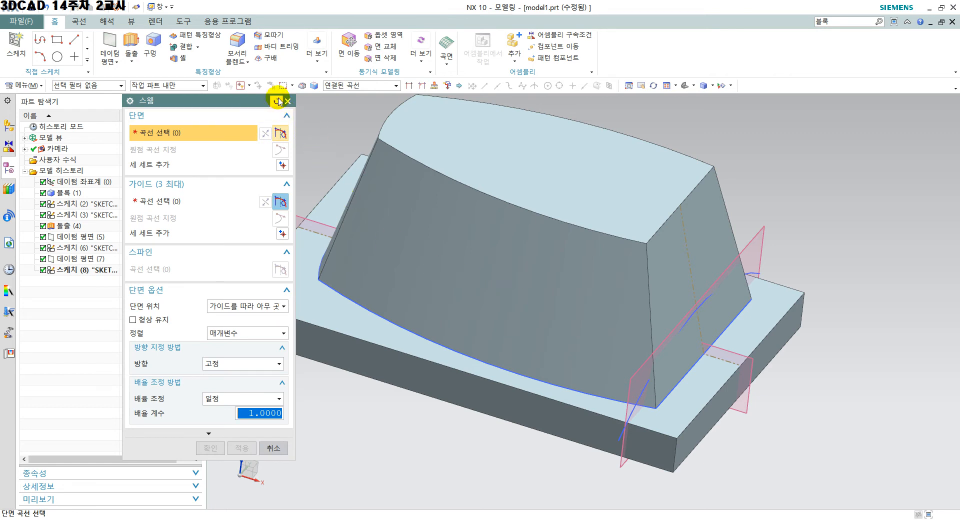
pyautogui.click(277, 100)
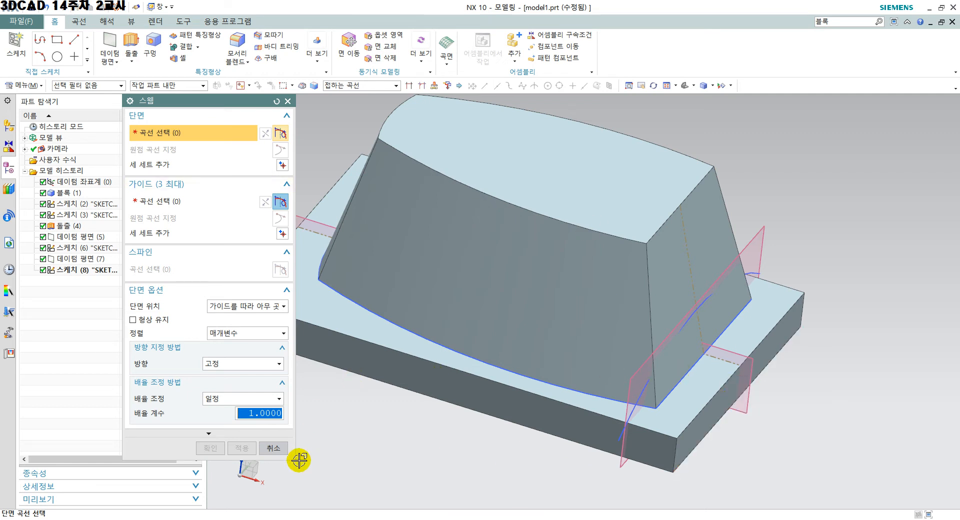
pyautogui.click(273, 448)
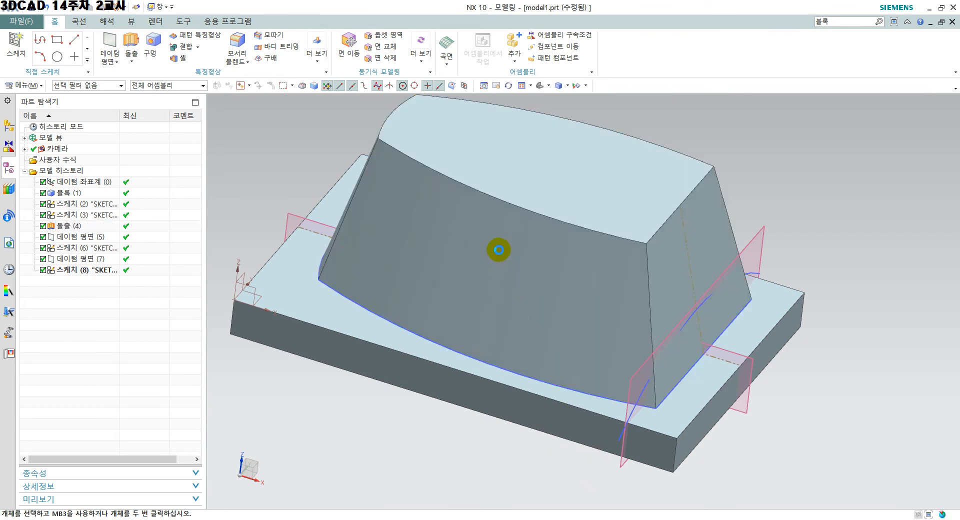
# Hide the solid body made of the base block and tapered extrusion.
pyautogui.hotkey('ctrl', 'b')
pyautogui.click(509, 234)
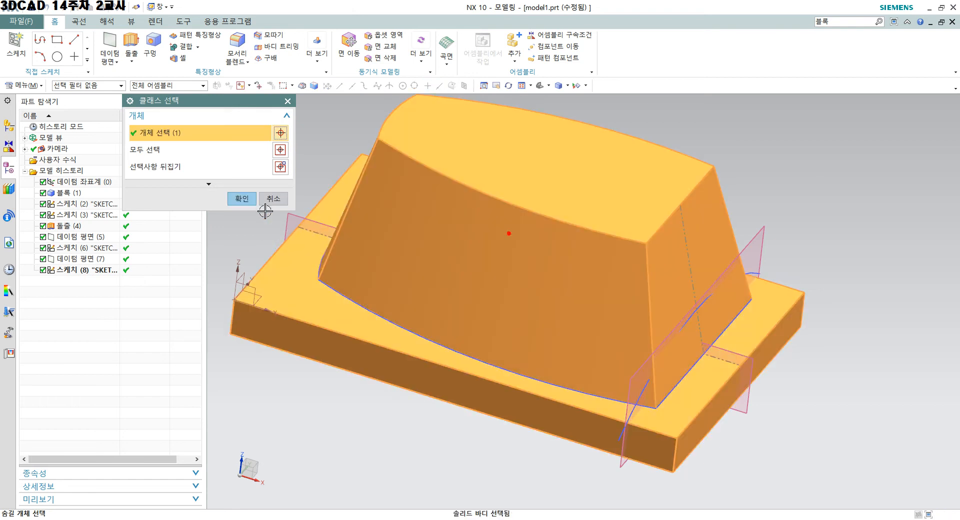
pyautogui.click(250, 201)
# Create a Swept surface with the R80 arc as section and the R200 arc as guide, keeping Fixed orientation and constant scale 1.
pyautogui.moveTo(533, 464); pyautogui.dragTo(525, 394, button='middle')
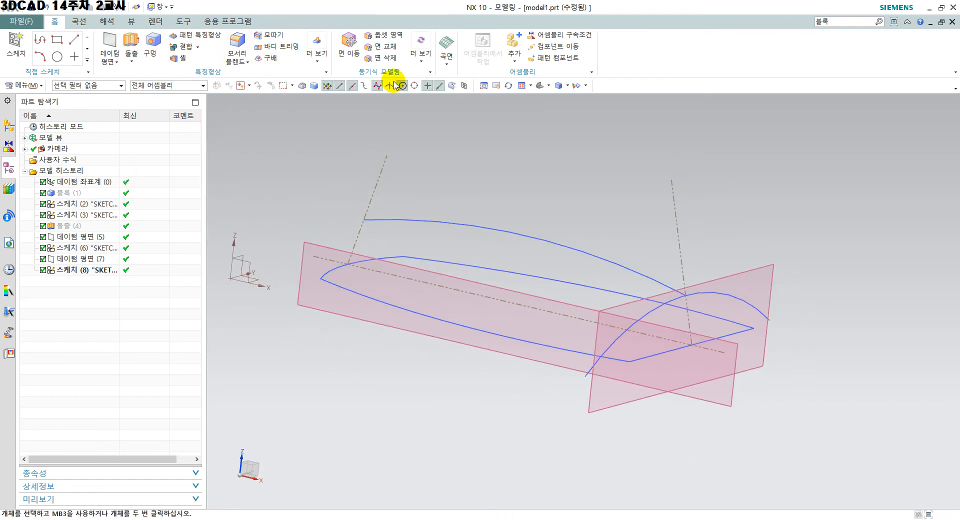
pyautogui.click(443, 65)
pyautogui.click(478, 116)
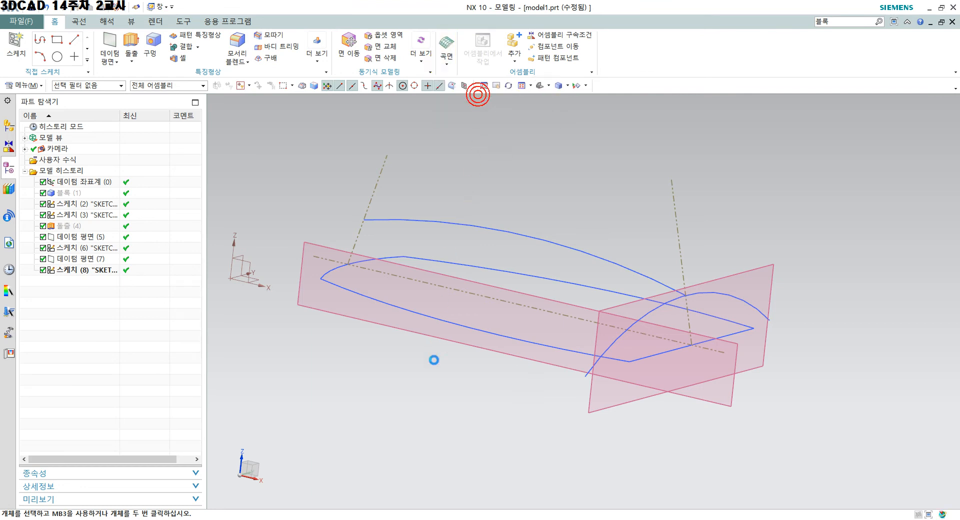
pyautogui.click(613, 344)
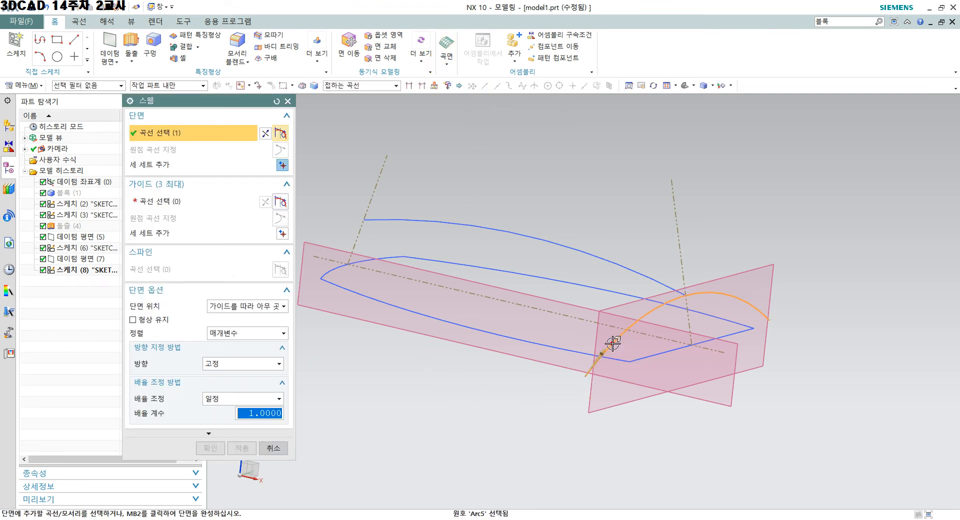
pyautogui.click(178, 202)
pyautogui.click(654, 276)
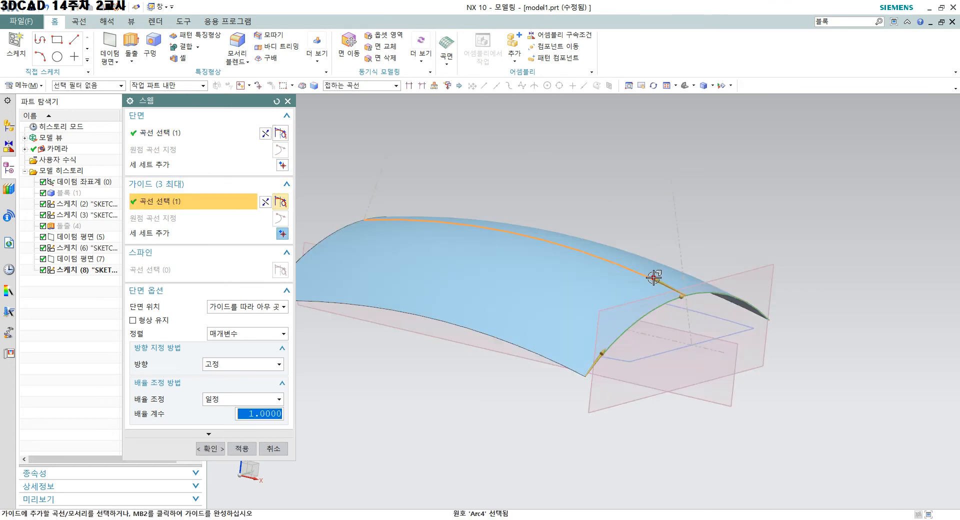
pyautogui.moveTo(583, 398); pyautogui.dragTo(555, 440, button='middle')
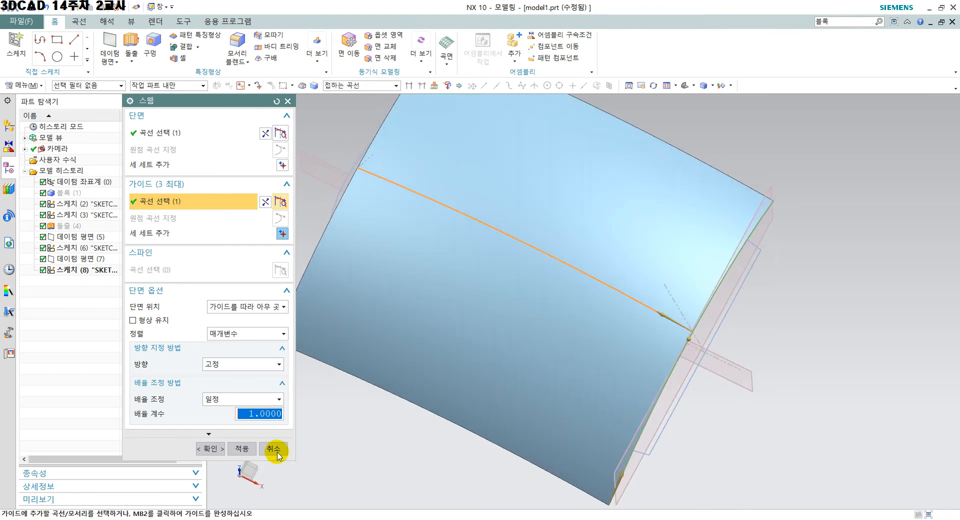
pyautogui.click(244, 450)
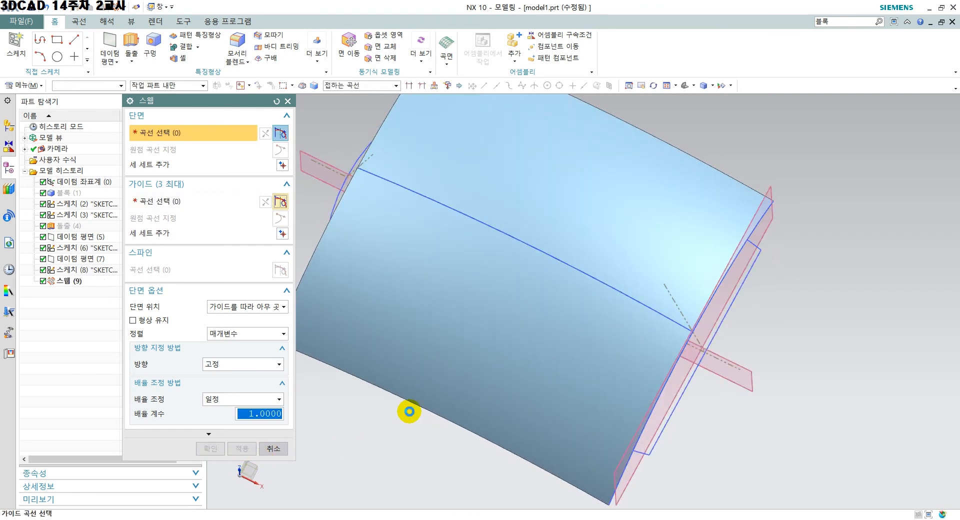
pyautogui.click(274, 448)
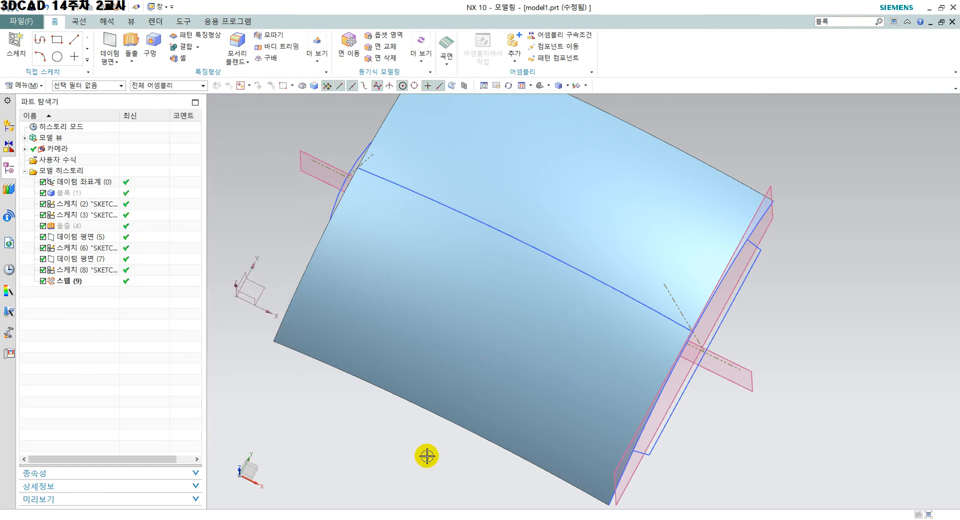
# Set the display color of the swept sheet to Red.
pyautogui.hotkey('ctrl', 'j')
pyautogui.click(440, 275)
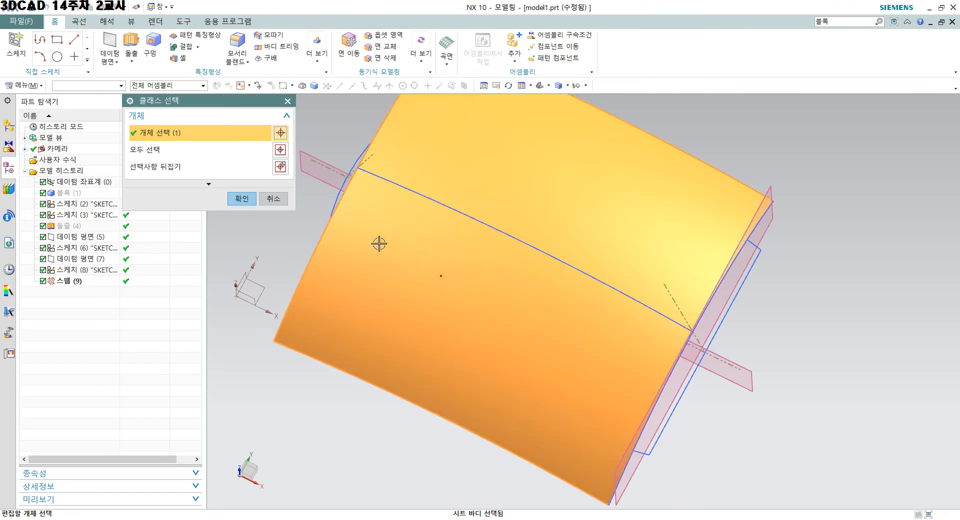
pyautogui.click(241, 199)
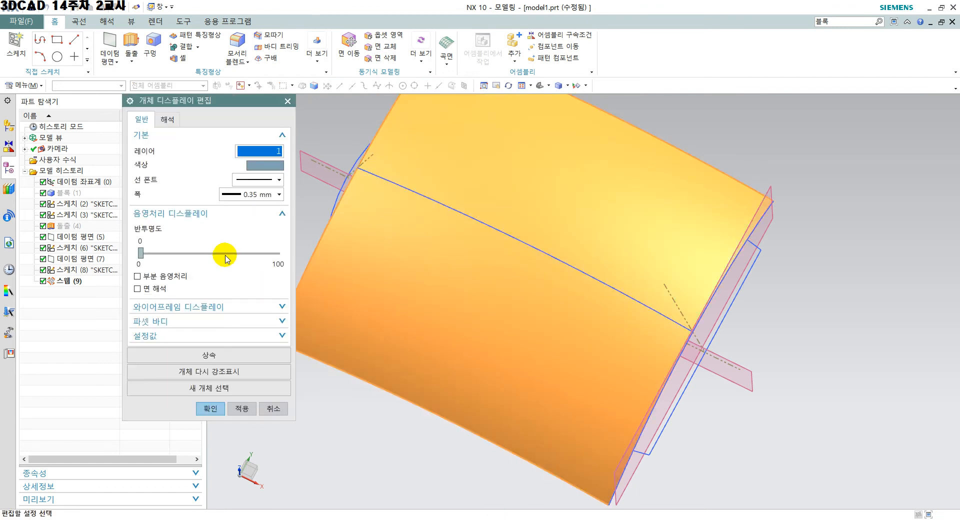
pyautogui.click(265, 165)
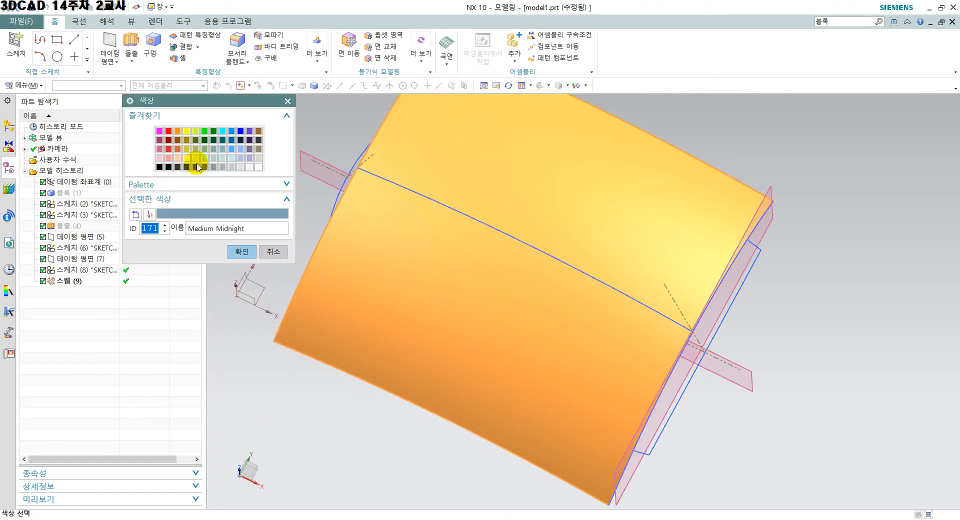
pyautogui.click(169, 131)
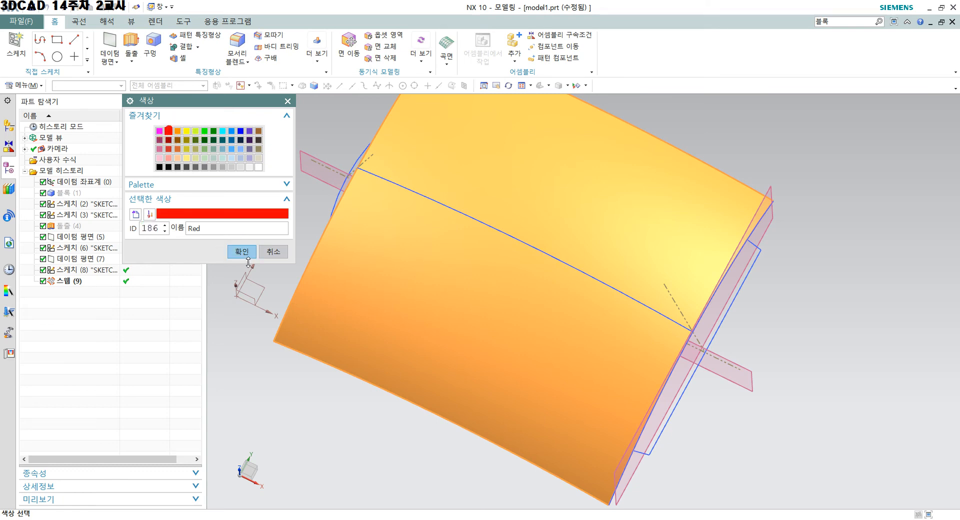
pyautogui.click(242, 251)
pyautogui.click(215, 406)
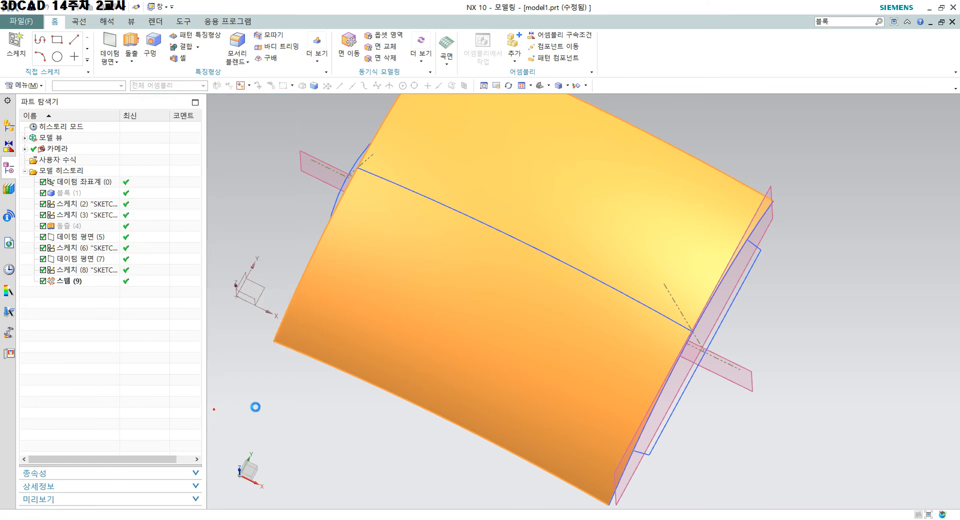
# Hide the red swept sheet, leaving the sketch curves and datum planes displayed.
pyautogui.moveTo(379, 455); pyautogui.dragTo(367, 424, button='middle')
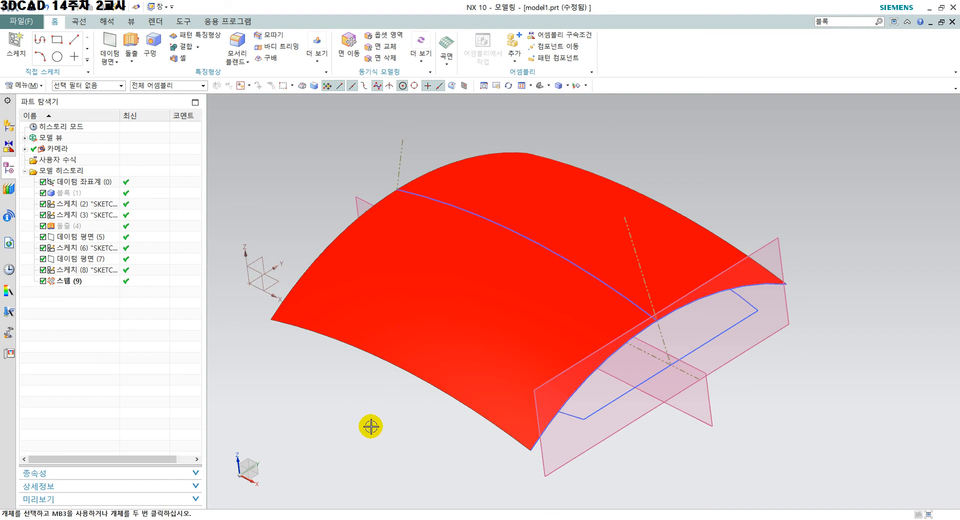
pyautogui.hotkey('ctrl', 'b')
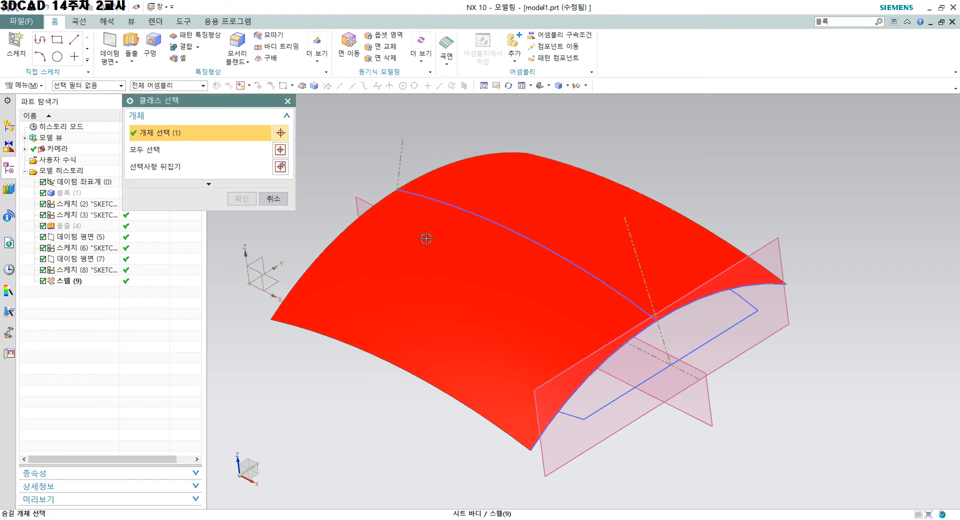
pyautogui.click(426, 239)
pyautogui.click(241, 199)
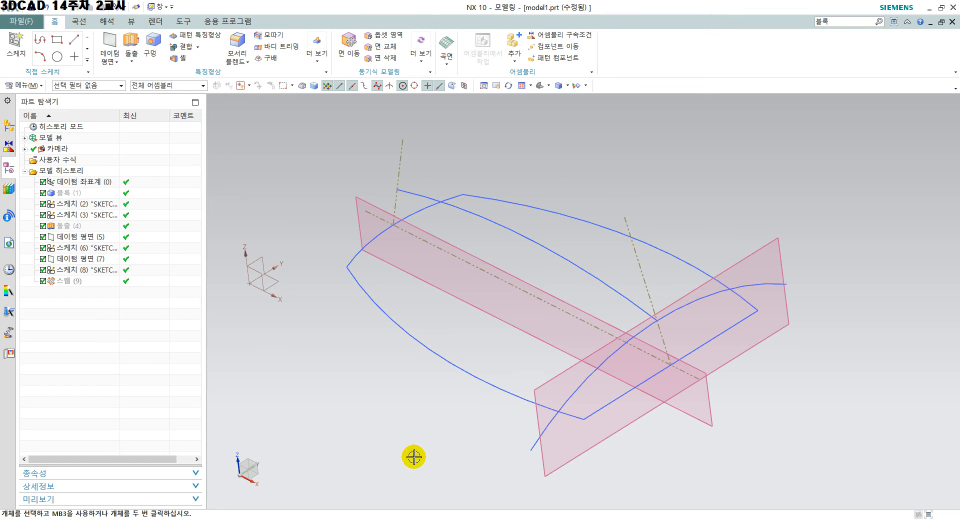
# Create a second Swept surface with the R200 arc as section and the R80 arc as guide, using Fixed orientation and constant scale 1.
pyautogui.click(446, 64)
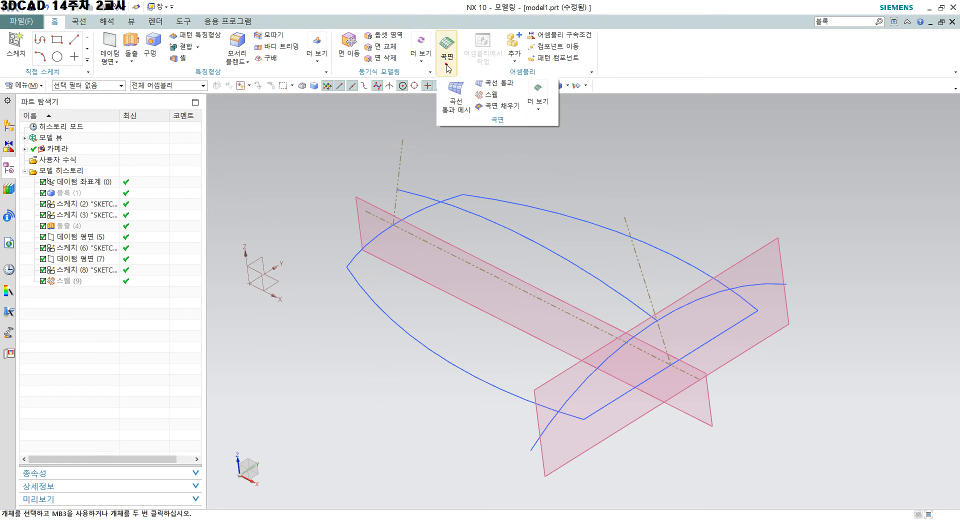
pyautogui.click(488, 95)
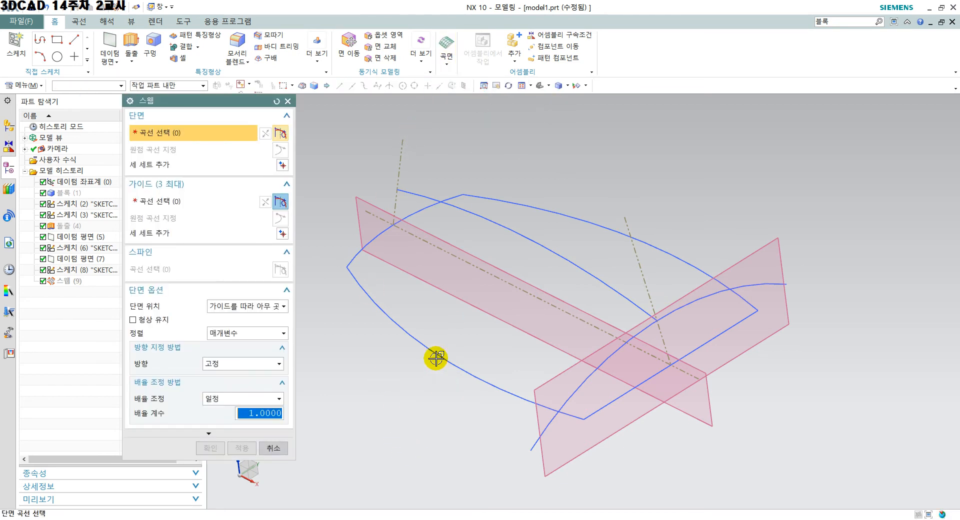
pyautogui.click(465, 207)
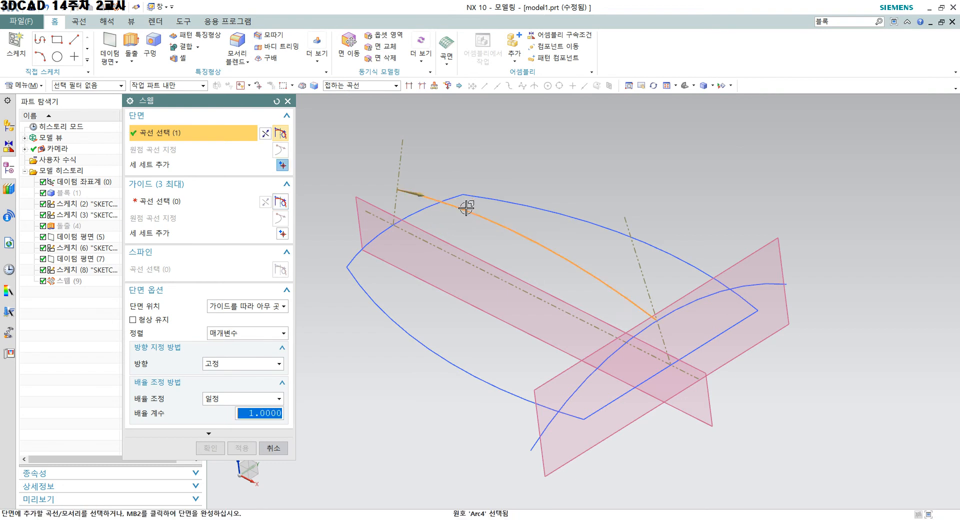
pyautogui.click(169, 201)
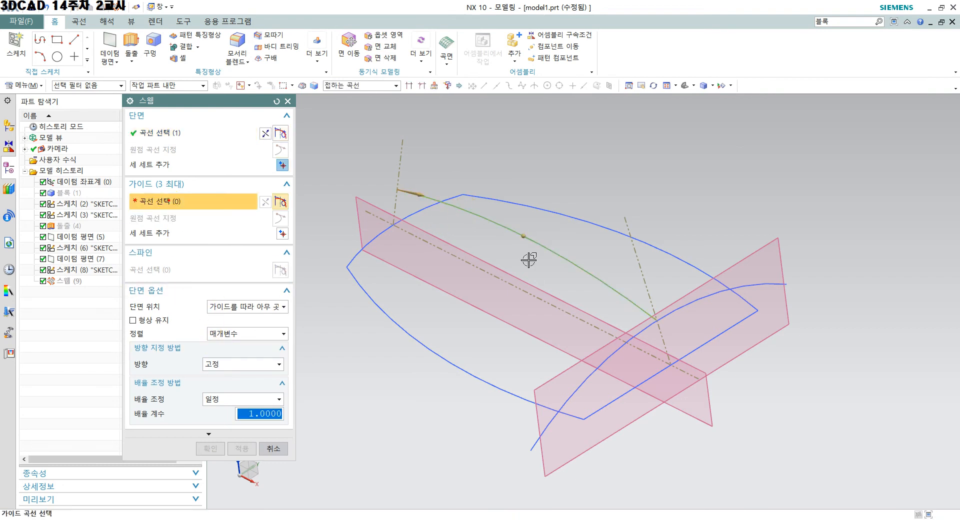
pyautogui.click(543, 439)
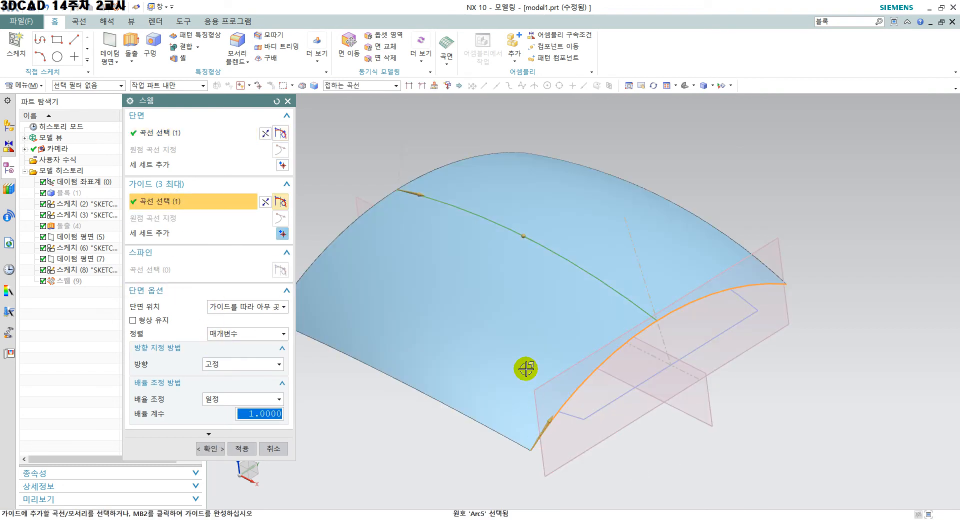
pyautogui.moveTo(526, 369); pyautogui.dragTo(527, 435, button='middle')
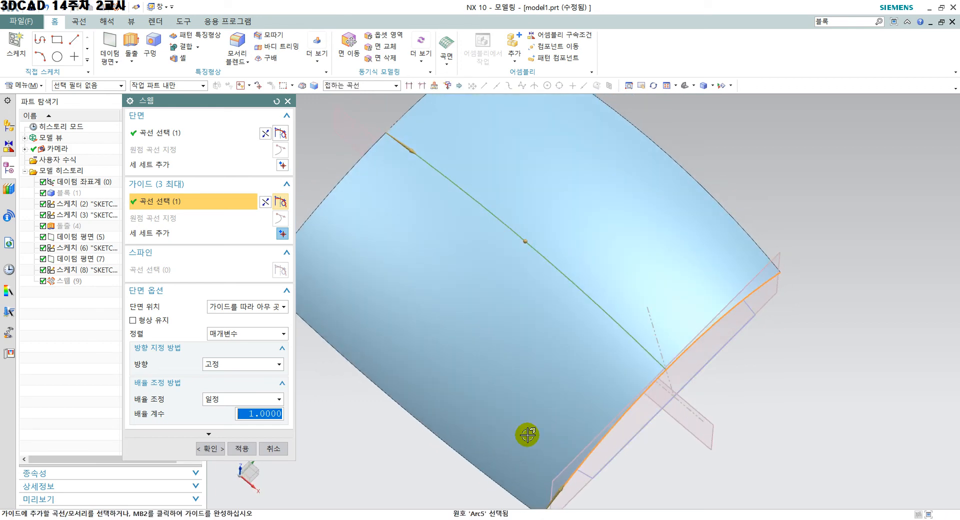
pyautogui.click(210, 449)
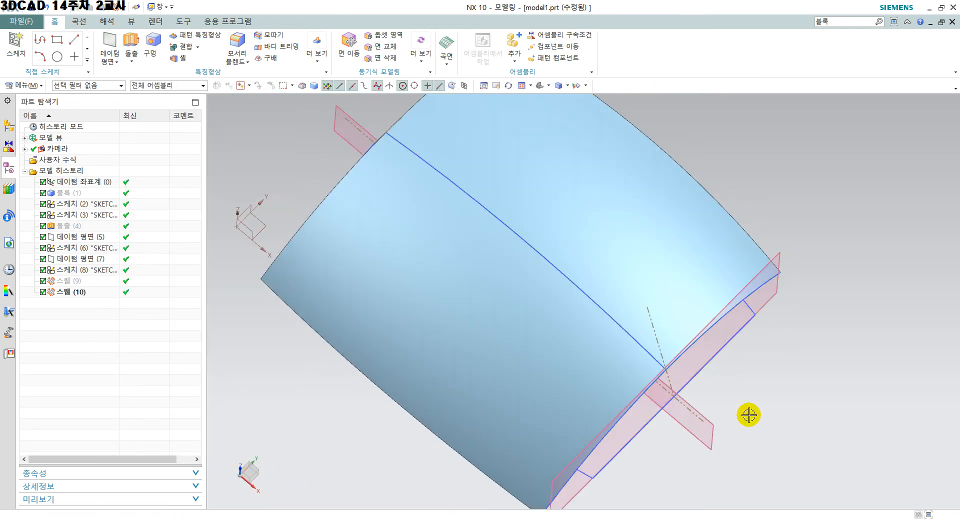
pyautogui.moveTo(749, 415)
pyautogui.mouseDown(button='middle')
pyautogui.moveTo(727, 398)
pyautogui.moveTo(750, 497)
pyautogui.moveTo(734, 428)
pyautogui.moveTo(741, 431)
pyautogui.mouseUp(button='middle')
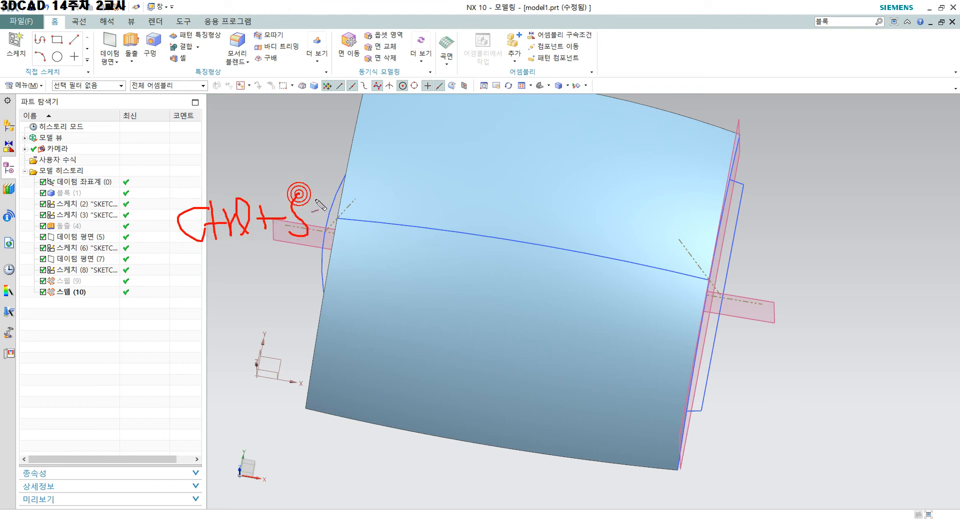
pyautogui.moveTo(327, 196); pyautogui.dragTo(332, 217)
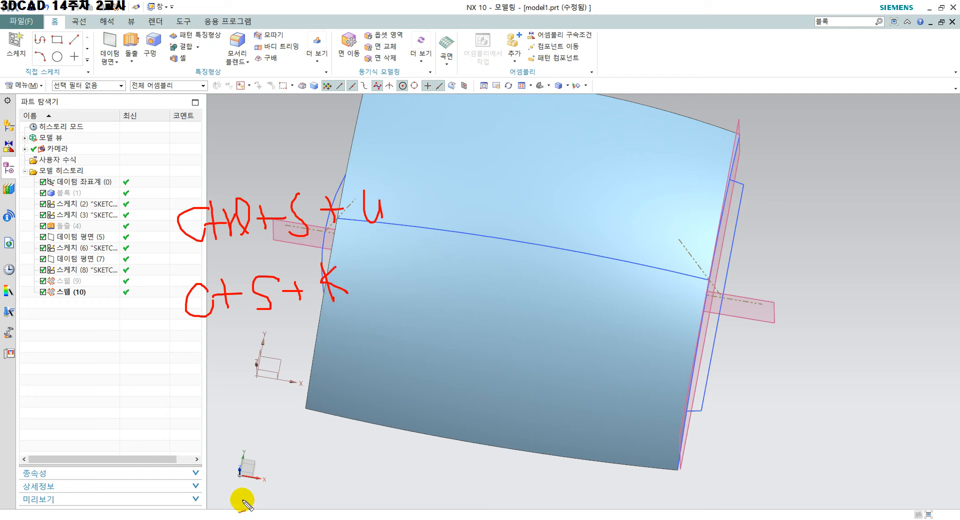
pyautogui.press('Escape')
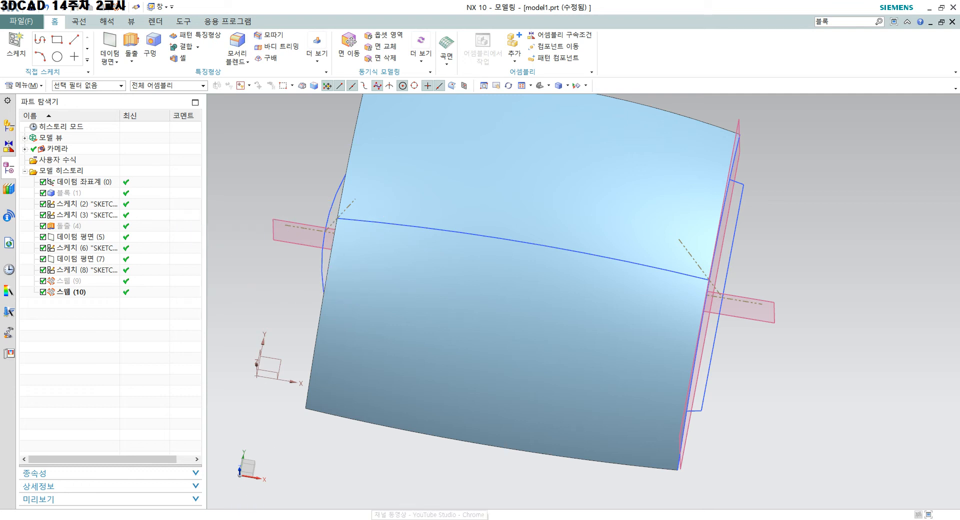
# Redisplay the hidden red swept sheet alongside the second swept sheet.
pyautogui.hotkey('ctrl', 'shift', 'k')
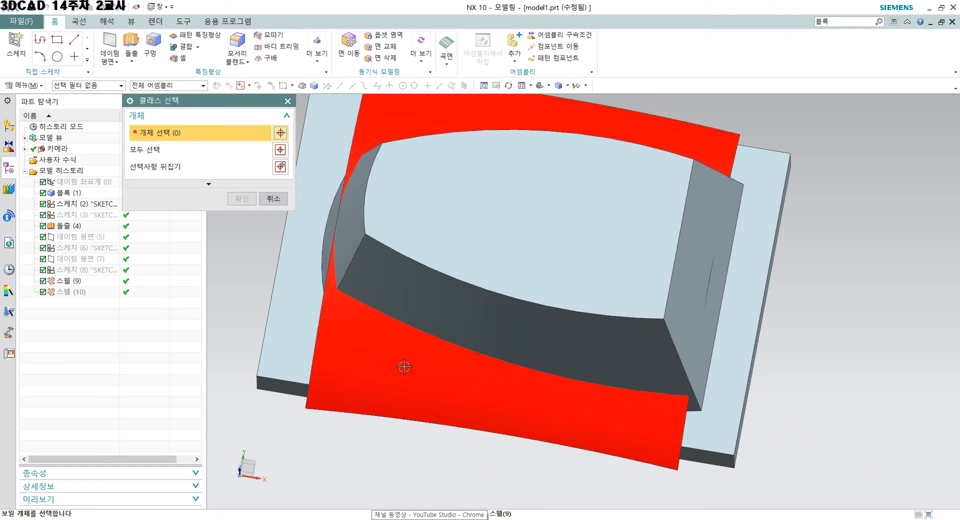
pyautogui.moveTo(403, 423); pyautogui.dragTo(365, 430, button='middle')
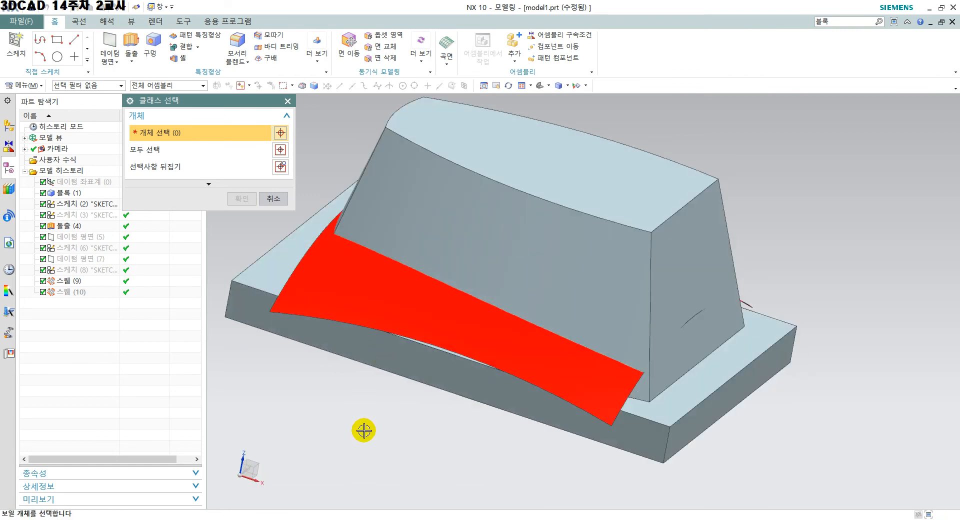
pyautogui.click(336, 267)
pyautogui.click(242, 199)
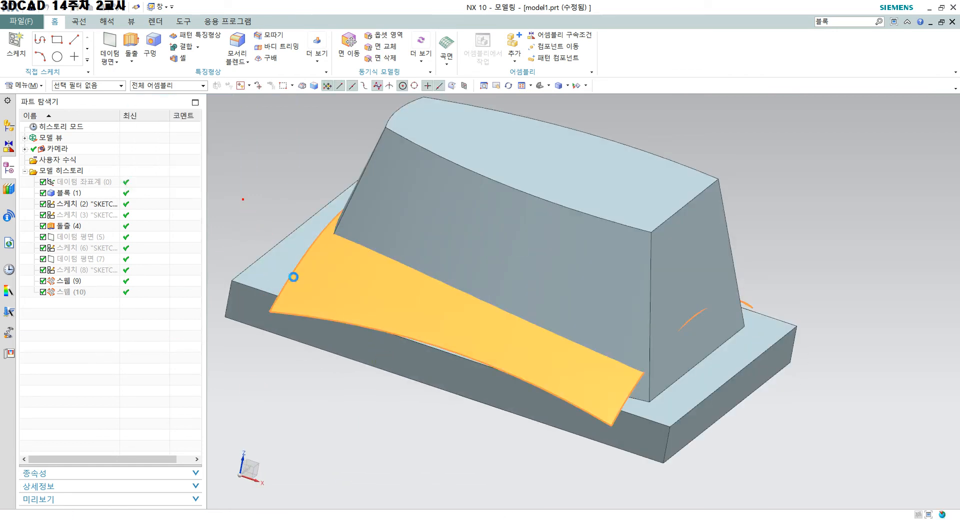
# Compare the two overlapping swept sheets and delete the second one, swept with the R200 arc as section.
pyautogui.moveTo(485, 458)
pyautogui.mouseDown(button='middle')
pyautogui.moveTo(437, 430)
pyautogui.moveTo(489, 495)
pyautogui.moveTo(533, 451)
pyautogui.moveTo(493, 454)
pyautogui.moveTo(481, 487)
pyautogui.moveTo(457, 395)
pyautogui.moveTo(448, 446)
pyautogui.moveTo(445, 333)
pyautogui.moveTo(457, 480)
pyautogui.moveTo(468, 445)
pyautogui.moveTo(465, 495)
pyautogui.moveTo(465, 487)
pyautogui.mouseUp(button='middle')
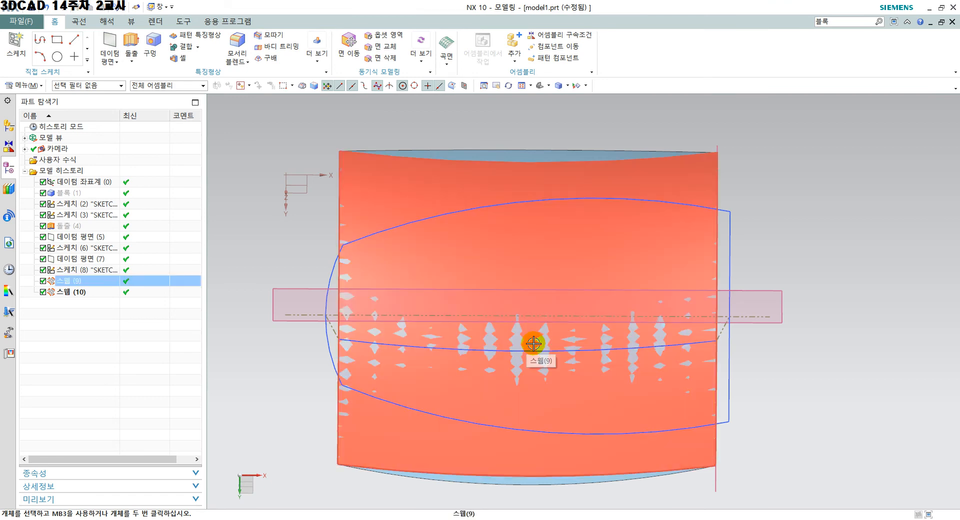
pyautogui.moveTo(521, 227); pyautogui.dragTo(520, 227, button='middle')
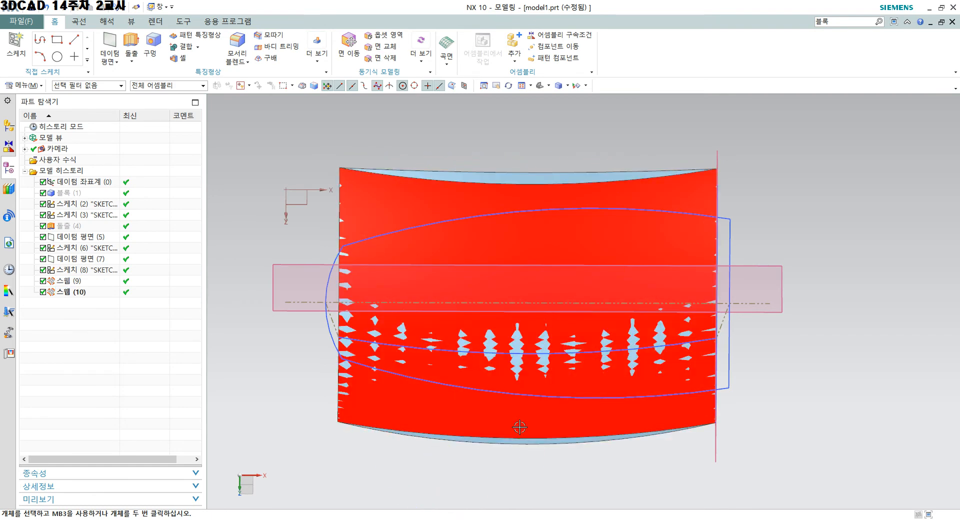
pyautogui.moveTo(520, 427); pyautogui.dragTo(382, 171, button='middle')
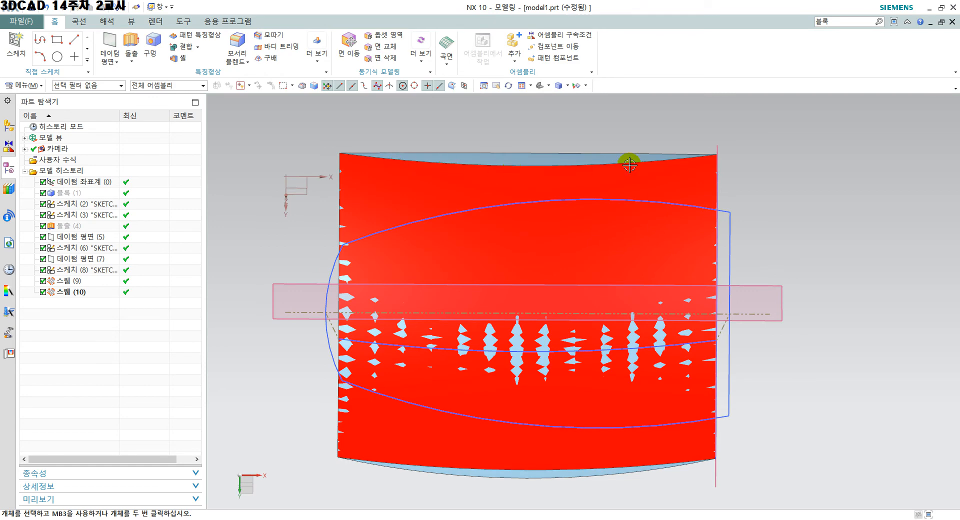
pyautogui.moveTo(554, 167); pyautogui.dragTo(600, 368, button='middle')
pyautogui.click(600, 369)
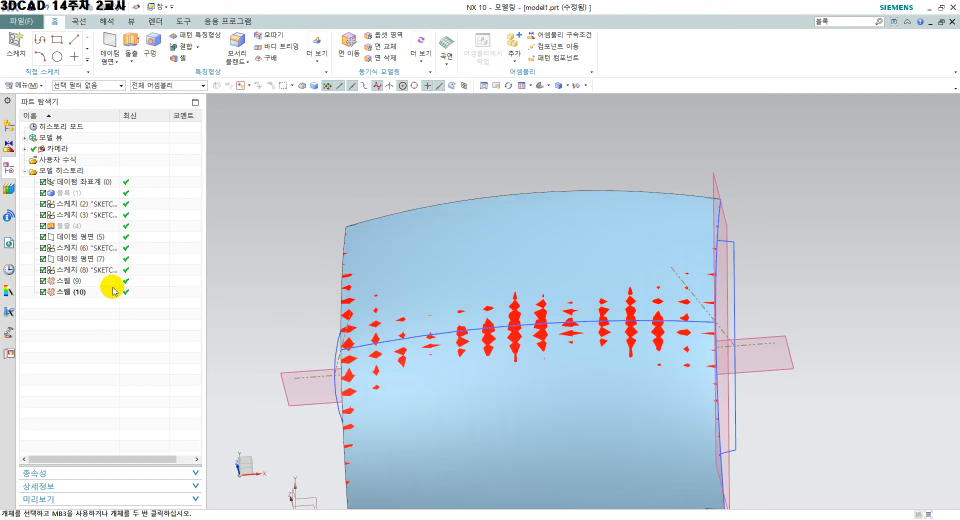
pyautogui.click(80, 292)
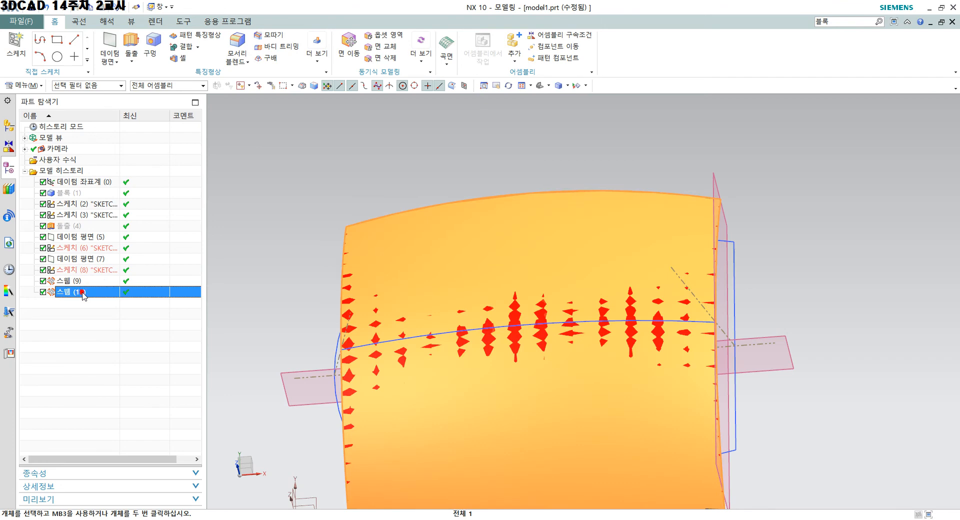
pyautogui.press('Delete')
# Change the display color of the remaining red swept sheet to yellow-green.
pyautogui.moveTo(527, 337); pyautogui.dragTo(438, 254, button='middle')
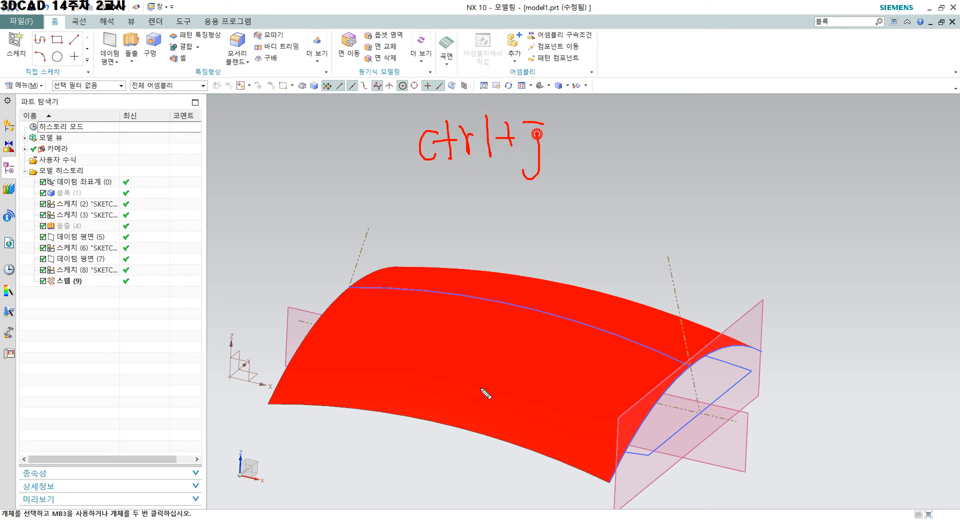
pyautogui.click(464, 382)
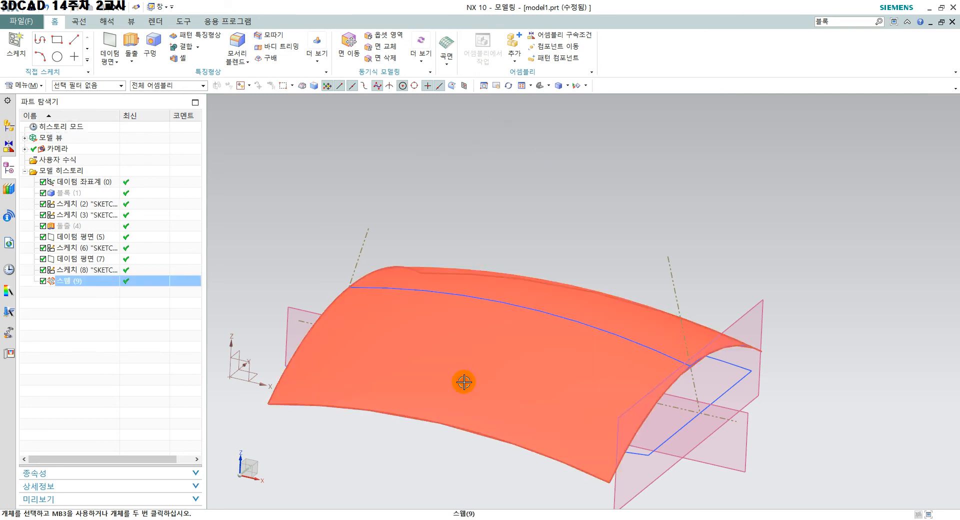
pyautogui.hotkey('ctrl', 'j')
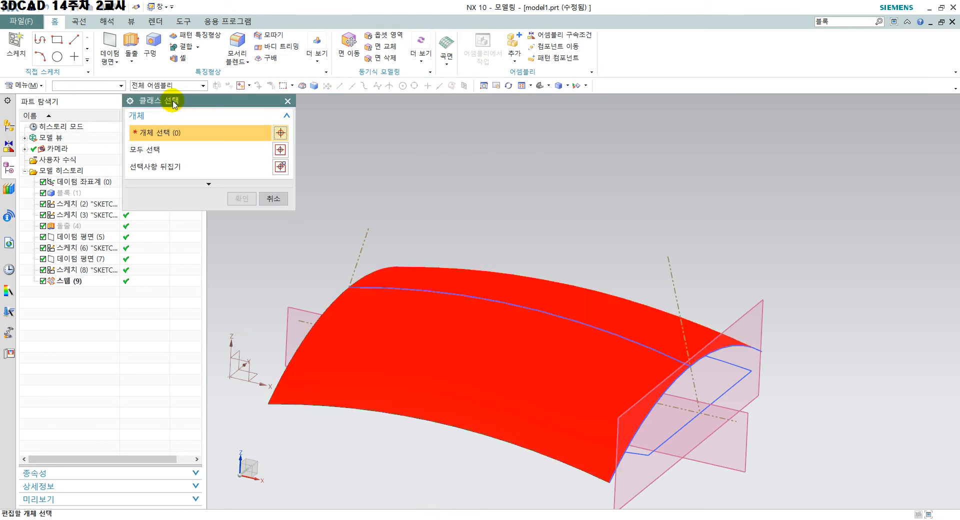
pyautogui.click(430, 337)
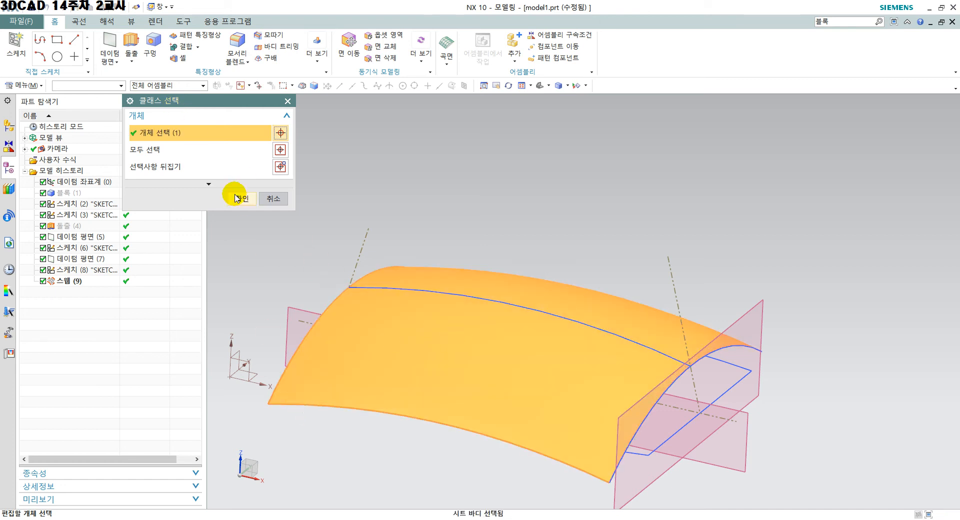
pyautogui.click(237, 198)
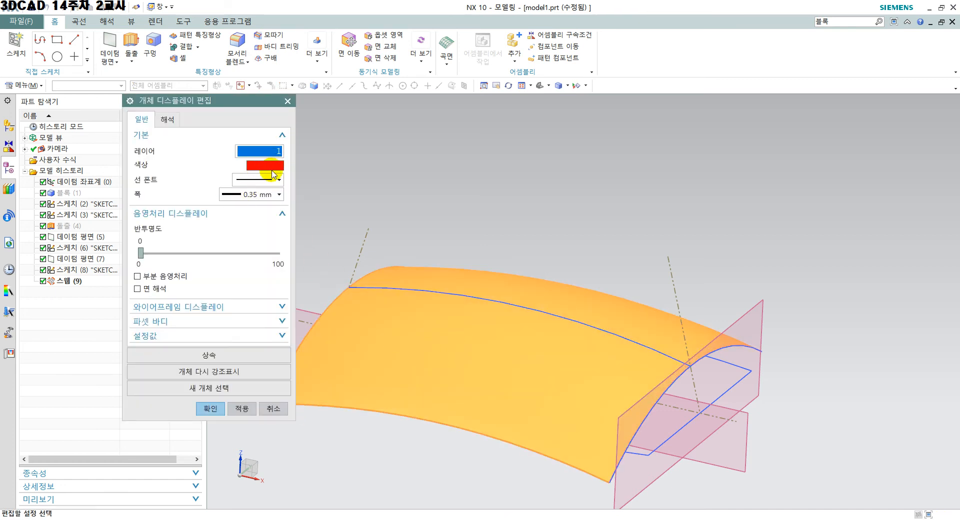
pyautogui.click(270, 166)
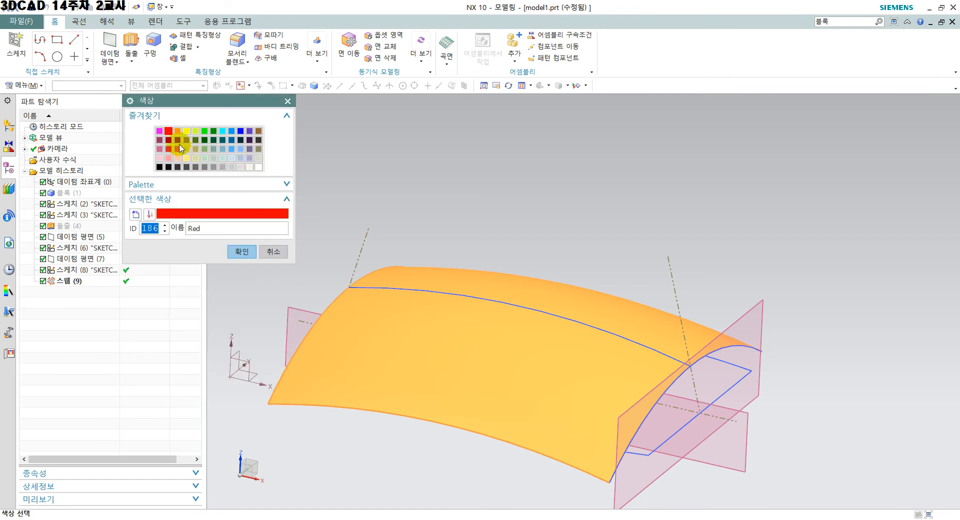
pyautogui.click(195, 131)
pyautogui.click(243, 253)
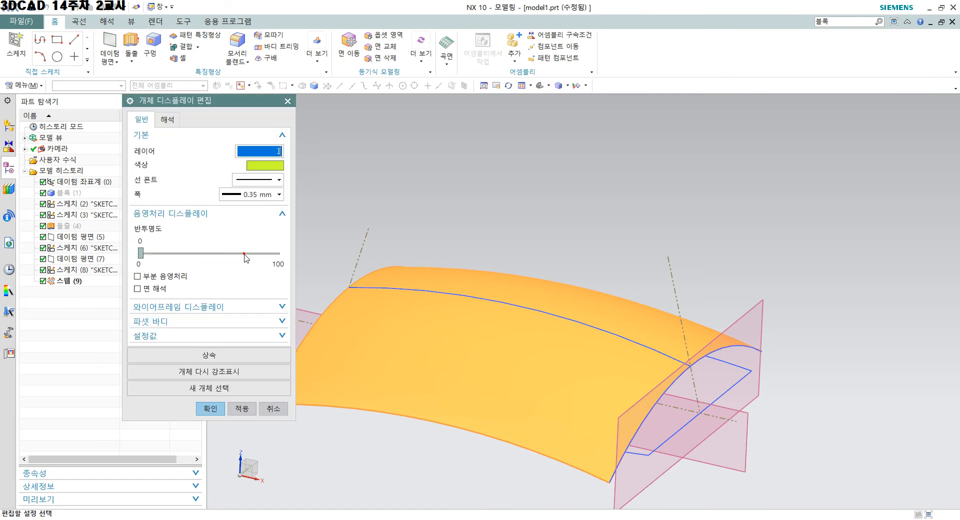
pyautogui.click(211, 410)
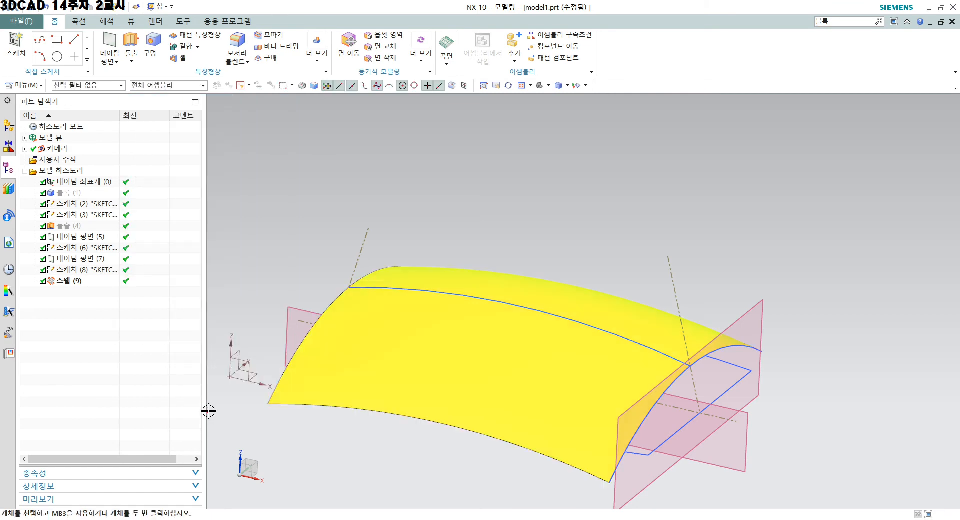
# Redisplay all hidden objects so the base block and tapered body appear with the swept sheet.
pyautogui.moveTo(427, 347); pyautogui.dragTo(432, 318, button='middle')
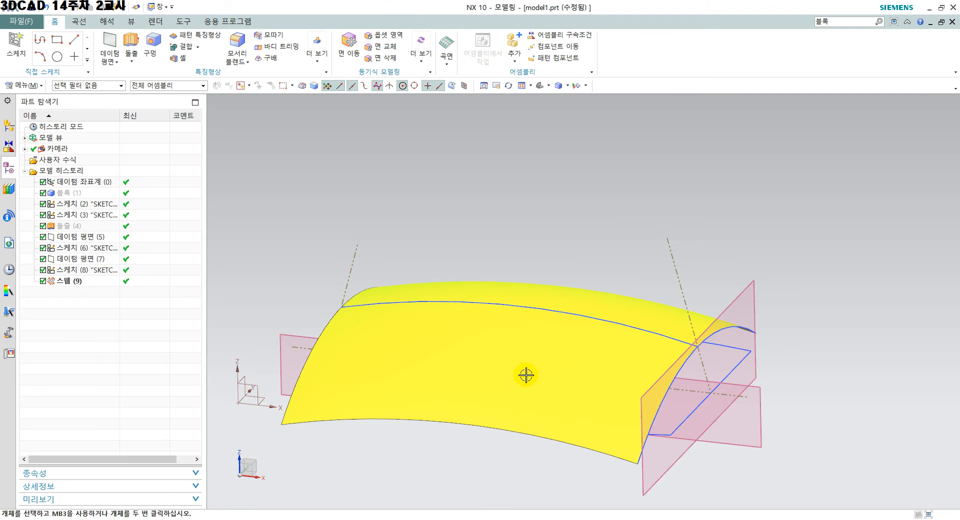
pyautogui.moveTo(525, 377)
pyautogui.mouseDown(button='middle')
pyautogui.moveTo(489, 422)
pyautogui.moveTo(508, 377)
pyautogui.mouseUp(button='middle')
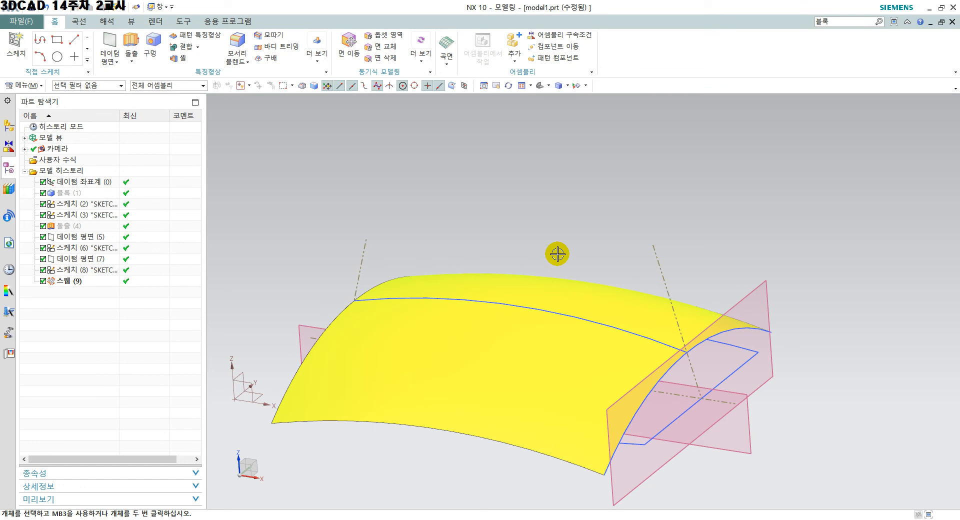
pyautogui.hotkey('ctrl', 'shift', 'u')
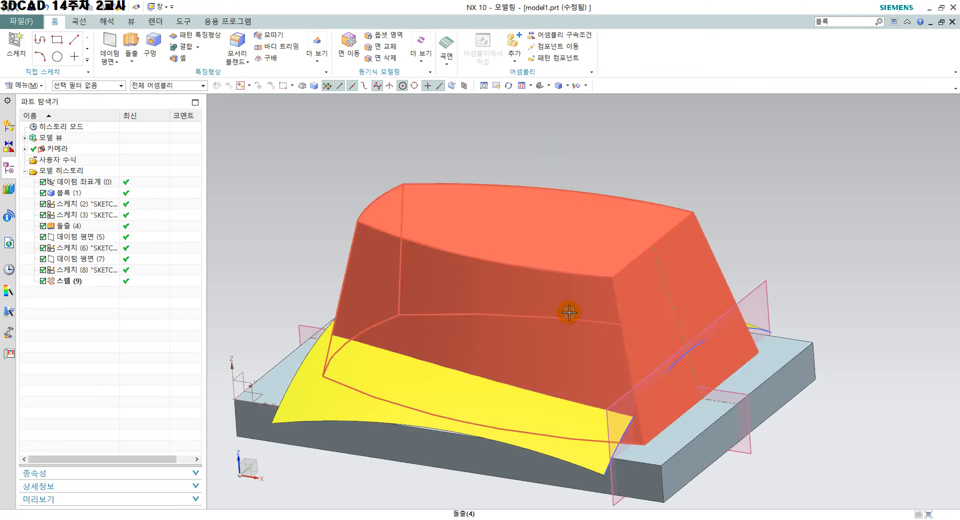
pyautogui.moveTo(628, 312); pyautogui.dragTo(566, 309, button='middle')
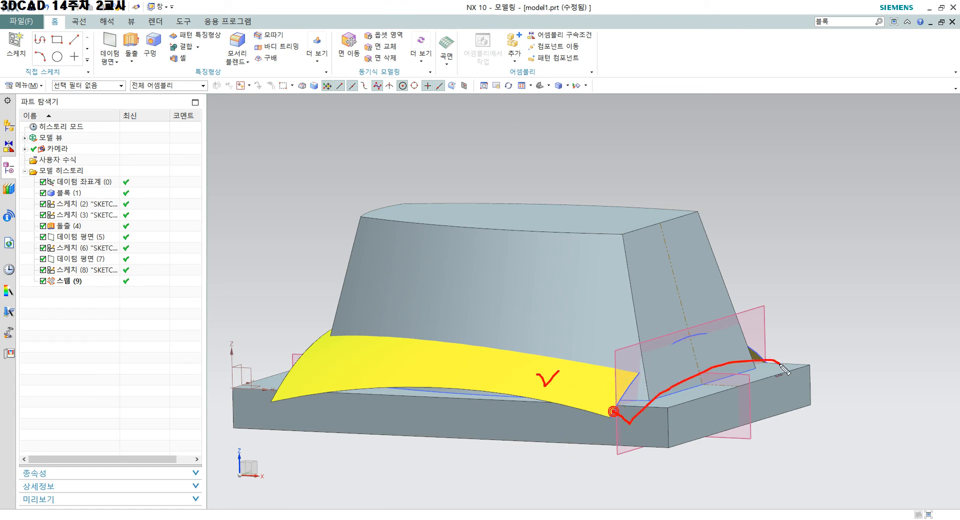
# Examine how far the swept sheet reaches across the tapered body at both of its ends.
pyautogui.moveTo(780, 365); pyautogui.dragTo(759, 344)
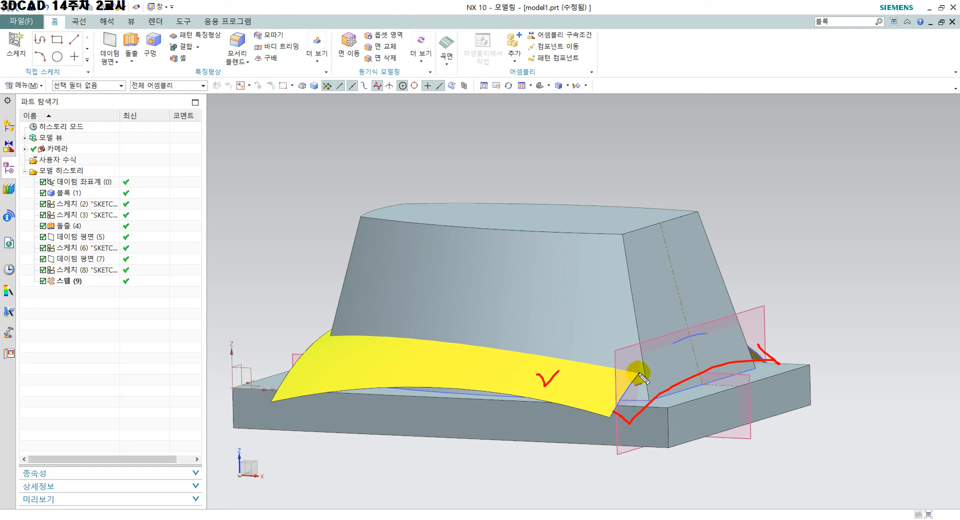
pyautogui.moveTo(279, 331); pyautogui.dragTo(550, 364)
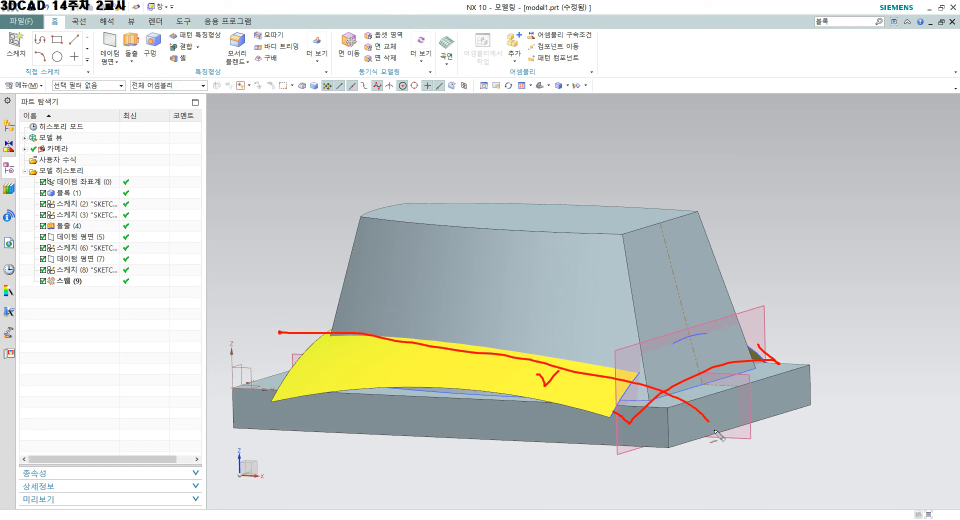
pyautogui.moveTo(709, 422); pyautogui.dragTo(715, 430)
pyautogui.press('Escape')
pyautogui.moveTo(468, 390); pyautogui.dragTo(401, 345, button='middle')
pyautogui.scroll(4, 325, 328)
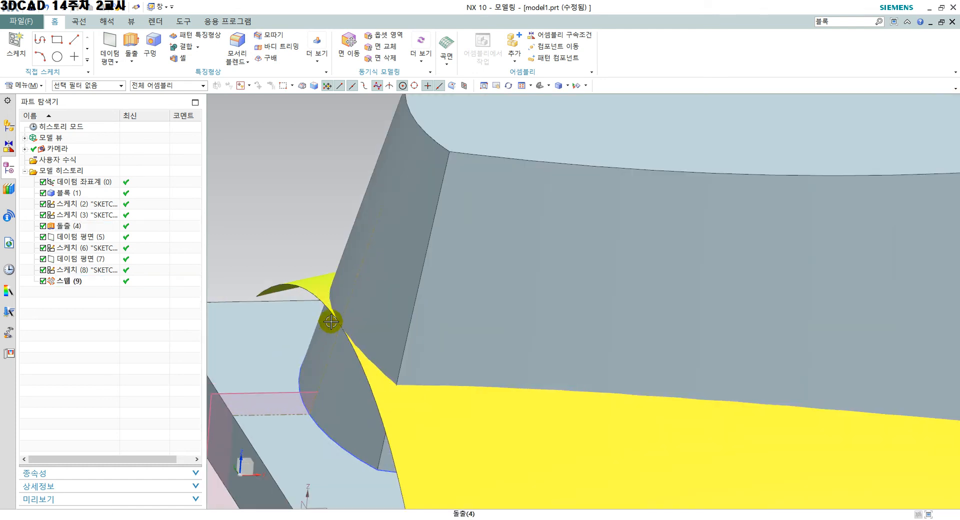
pyautogui.scroll(-4, 351, 331)
pyautogui.moveTo(354, 332); pyautogui.dragTo(459, 463, button='middle')
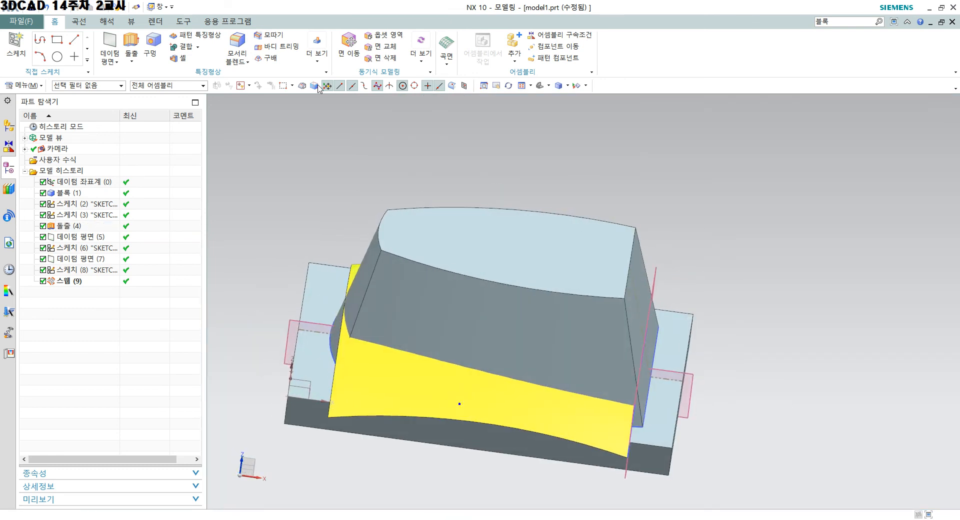
# Try to trim the solid body with Trim Body, using the swept sheet as the tool face.
pyautogui.click(280, 46)
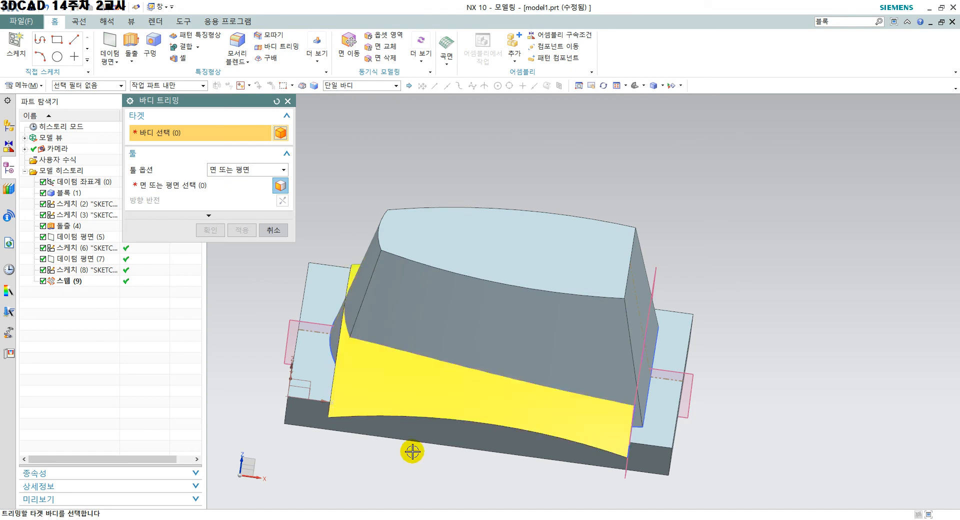
pyautogui.moveTo(413, 453); pyautogui.dragTo(451, 394, button='middle')
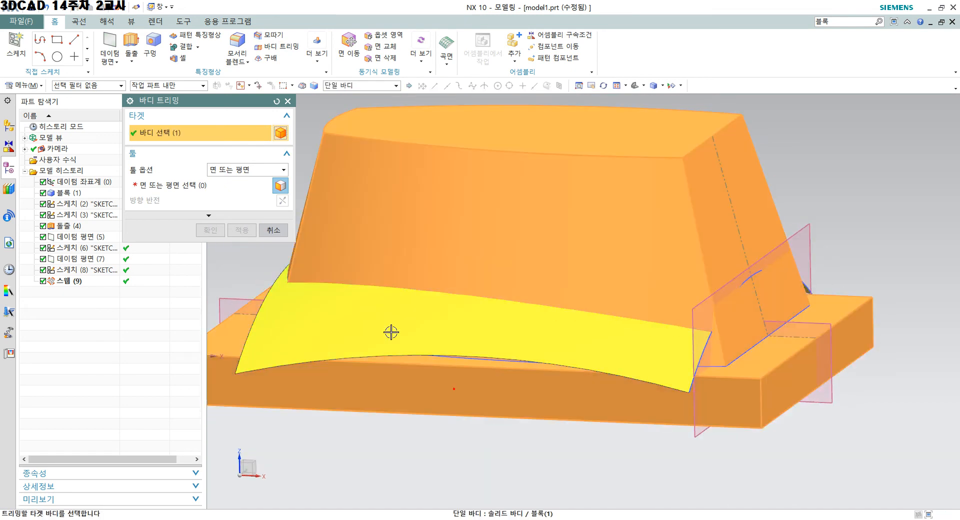
pyautogui.click(452, 390)
pyautogui.click(194, 185)
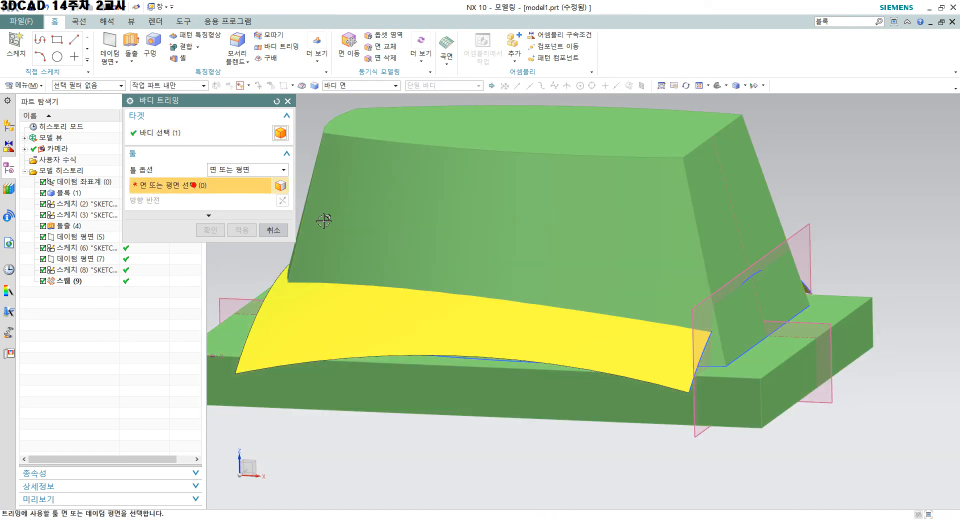
pyautogui.click(396, 316)
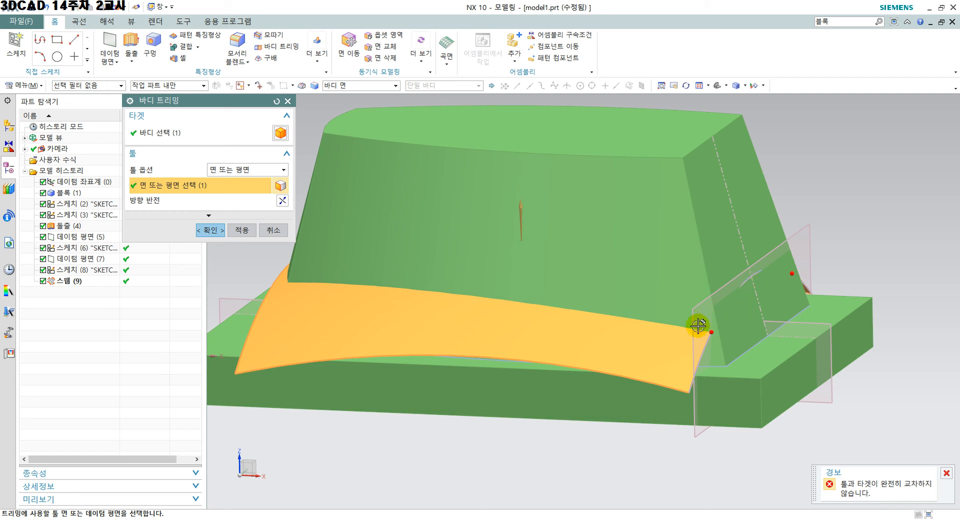
pyautogui.click(275, 235)
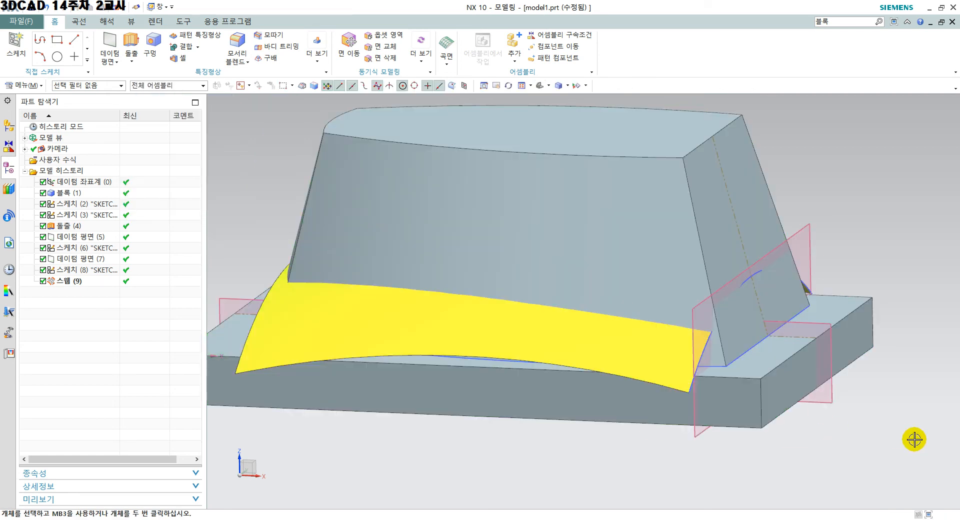
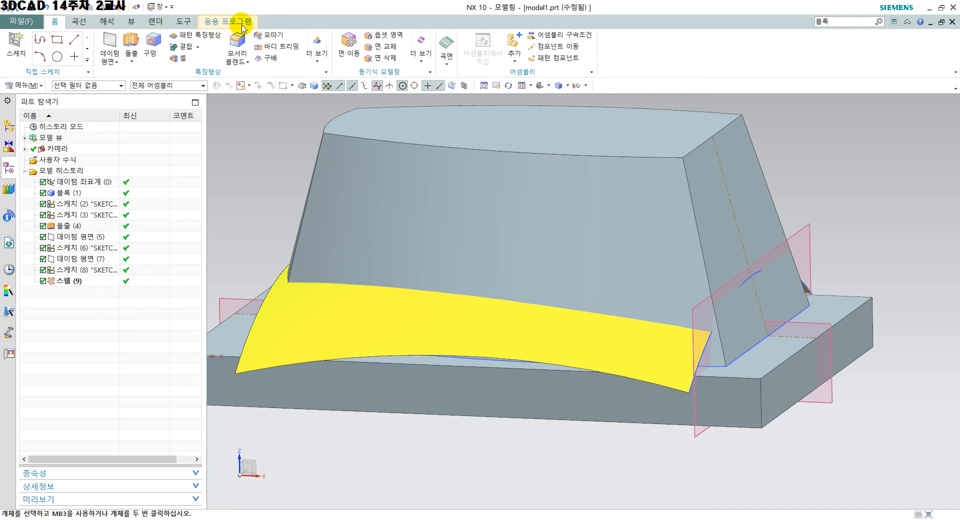
# Add the surface modeling (곡면) command set to the interface and bring up its commands.
pyautogui.rightClick(268, 22)
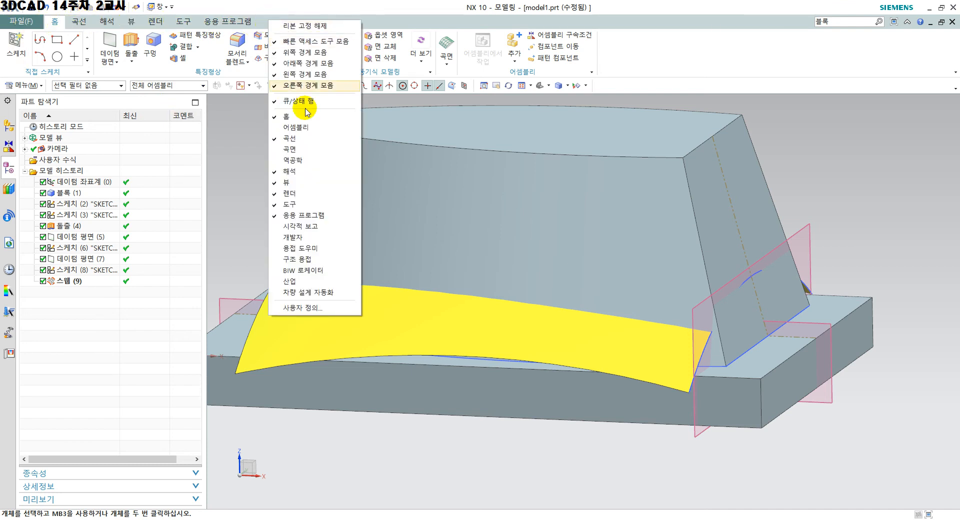
pyautogui.click(302, 148)
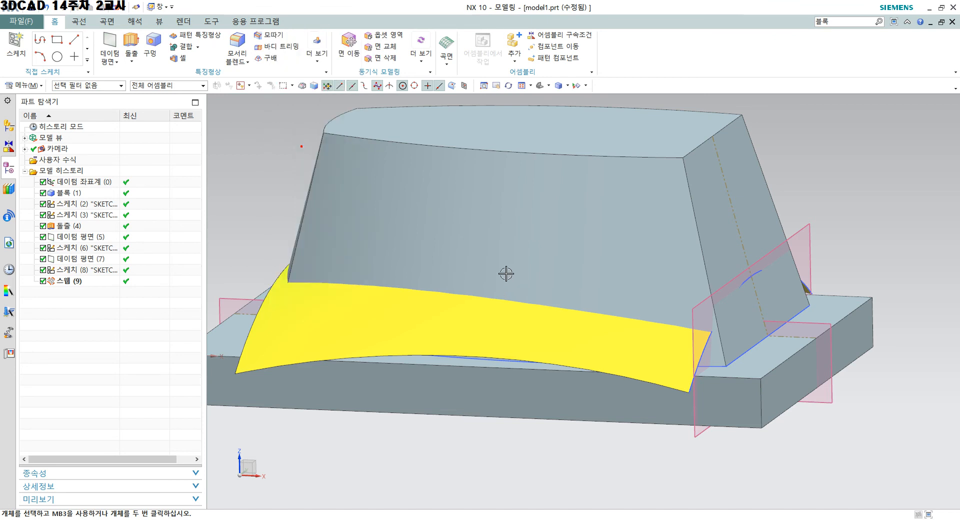
pyautogui.click(106, 21)
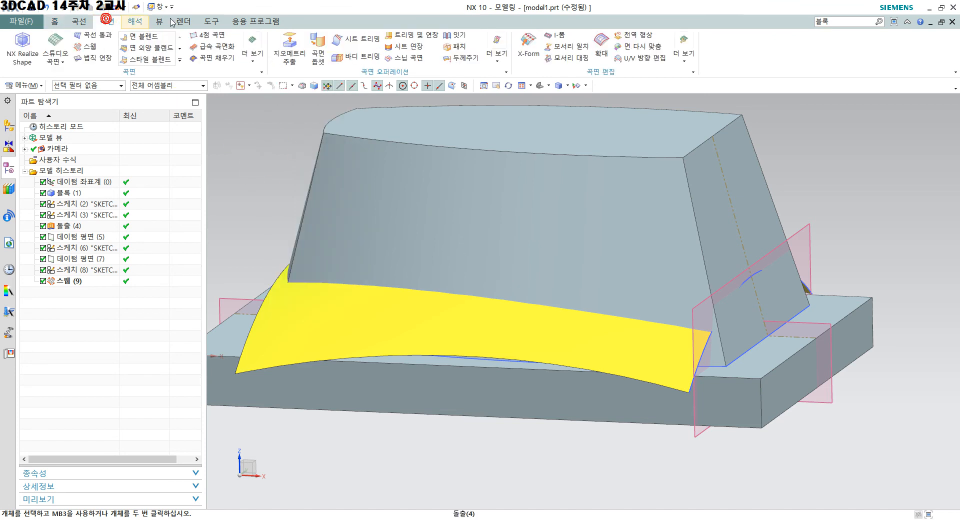
# Extend the swept sheet by a 5 mm offset at both end edges with Extend Sheet, as two separate features.
pyautogui.click(409, 47)
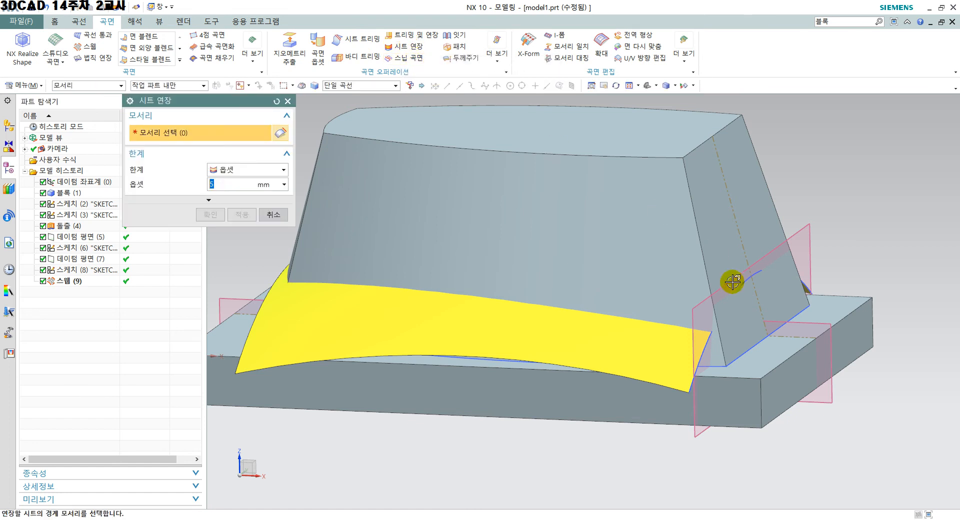
pyautogui.click(702, 353)
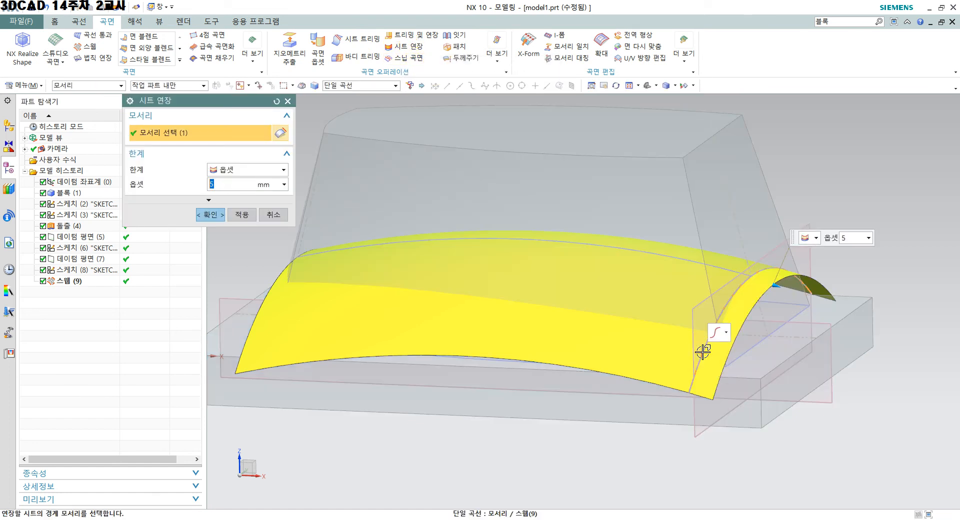
pyautogui.moveTo(785, 309); pyautogui.dragTo(810, 302, button='middle')
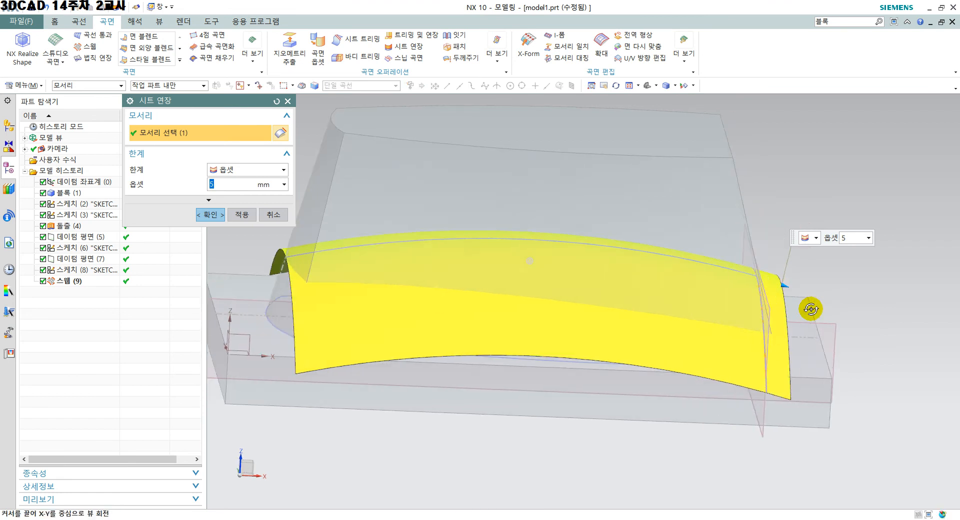
pyautogui.click(242, 214)
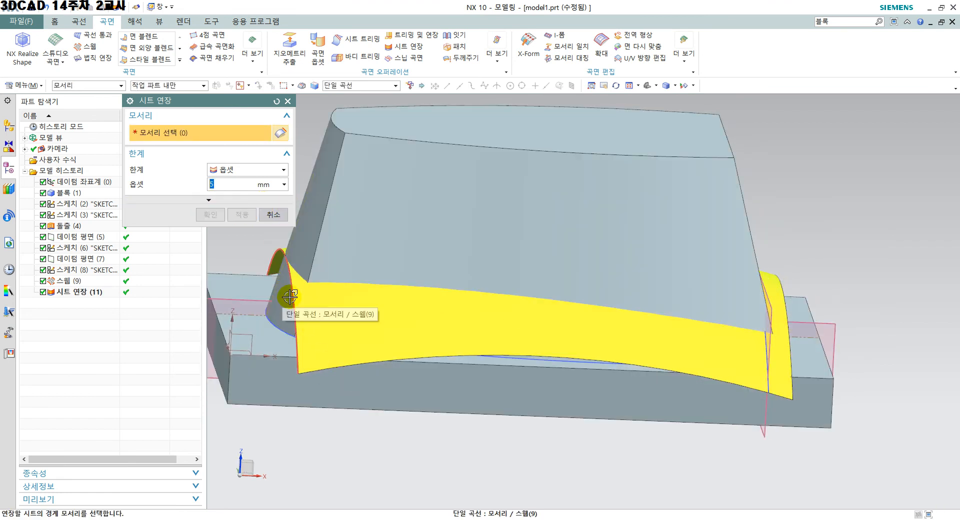
pyautogui.click(289, 298)
pyautogui.click(216, 214)
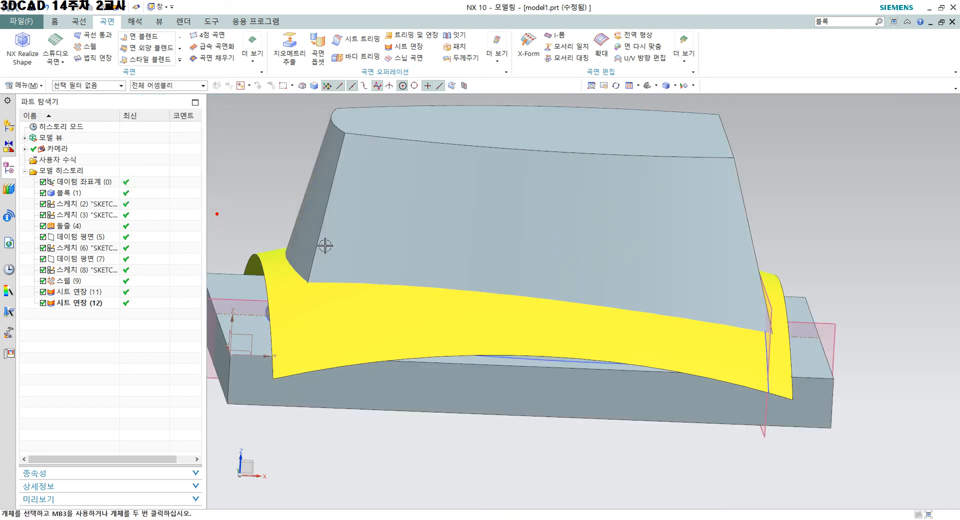
pyautogui.moveTo(695, 374); pyautogui.dragTo(707, 397, button='middle')
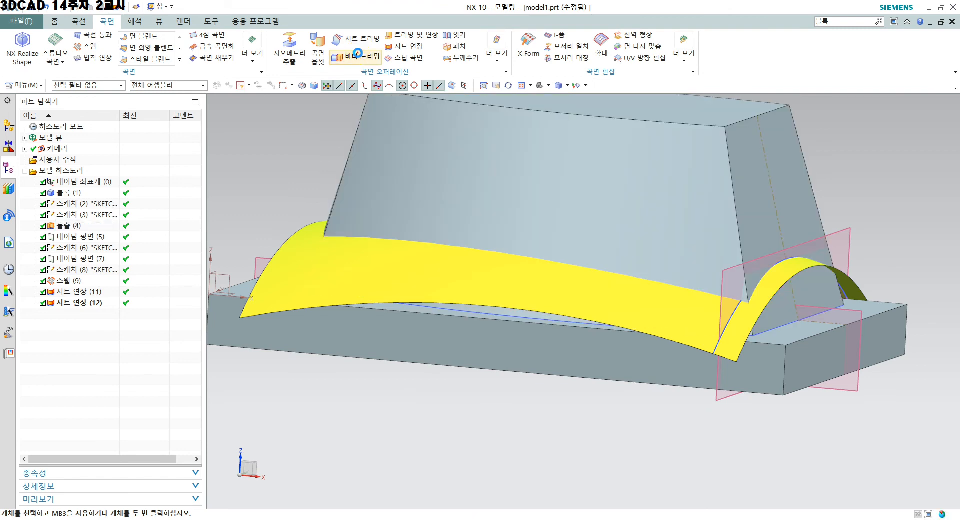
pyautogui.click(356, 56)
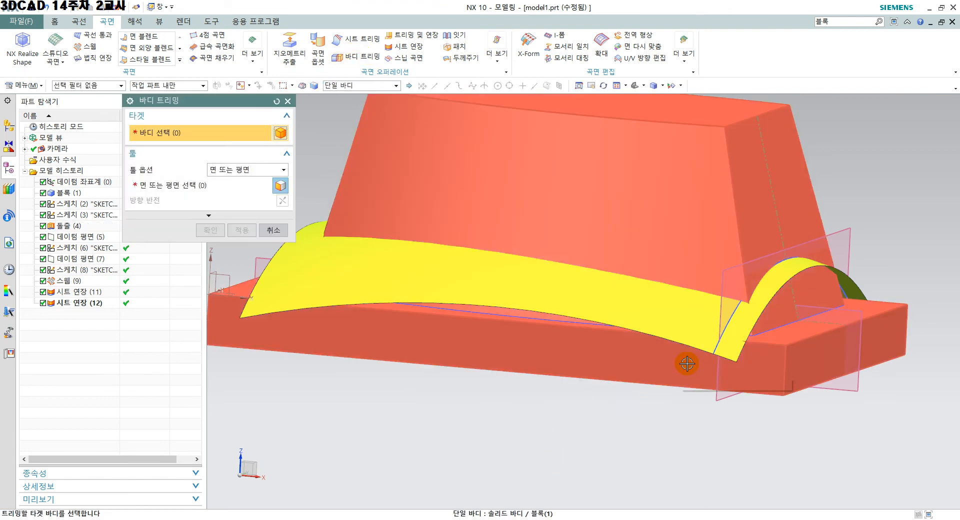
pyautogui.click(410, 323)
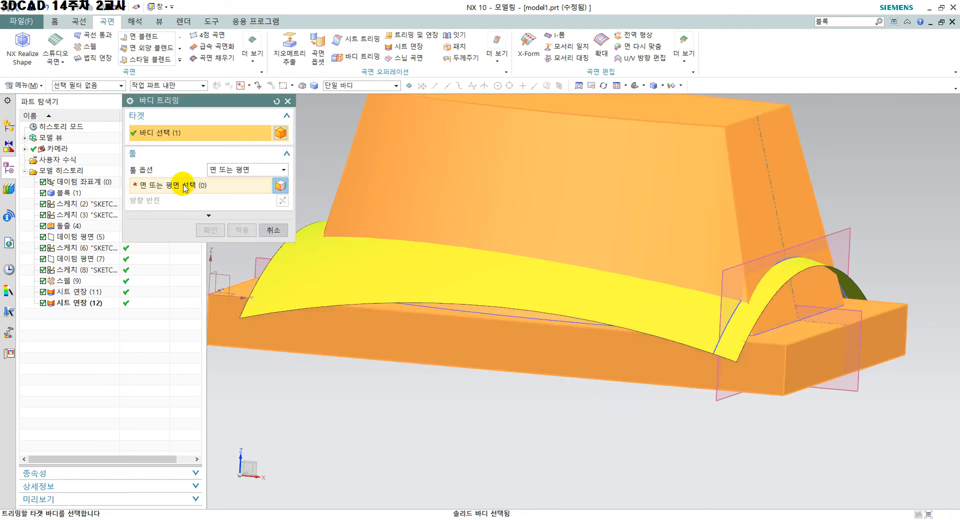
pyautogui.click(182, 185)
pyautogui.click(506, 284)
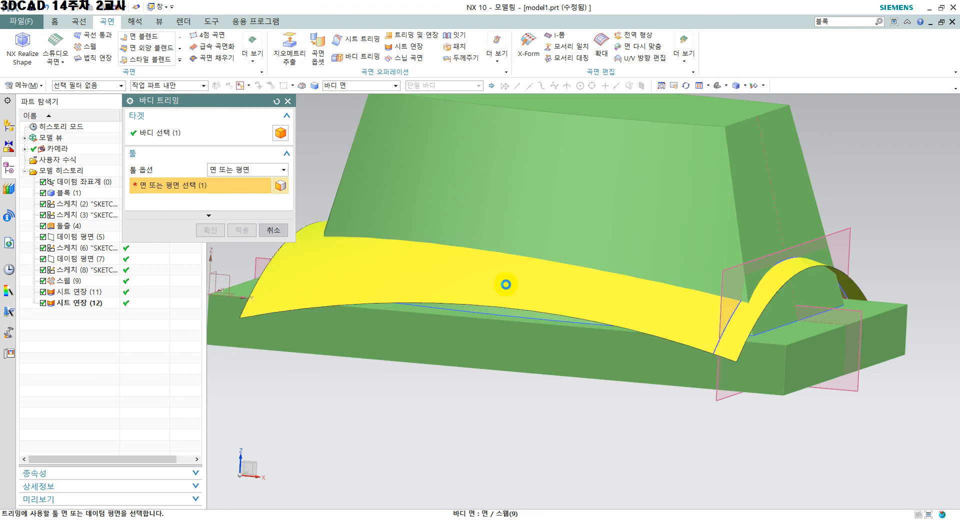
pyautogui.moveTo(582, 362); pyautogui.dragTo(598, 360, button='middle')
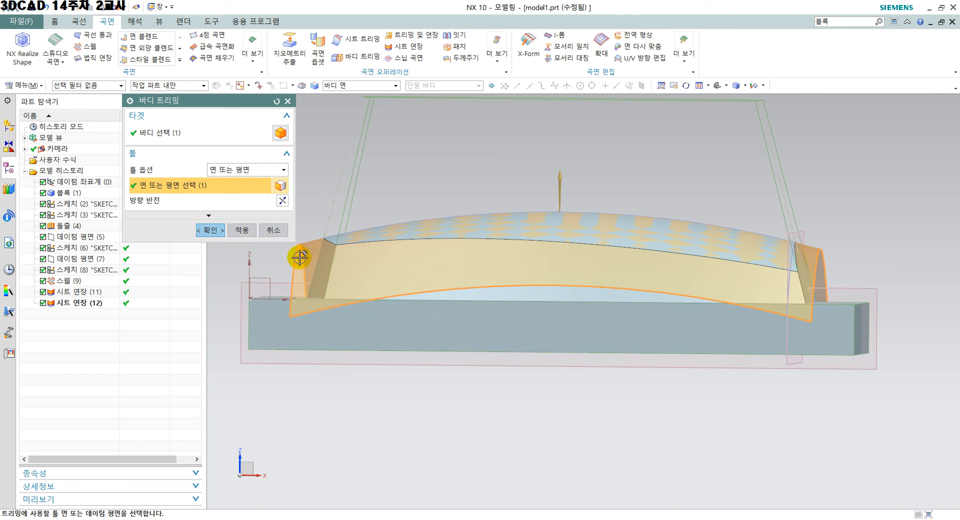
pyautogui.click(270, 229)
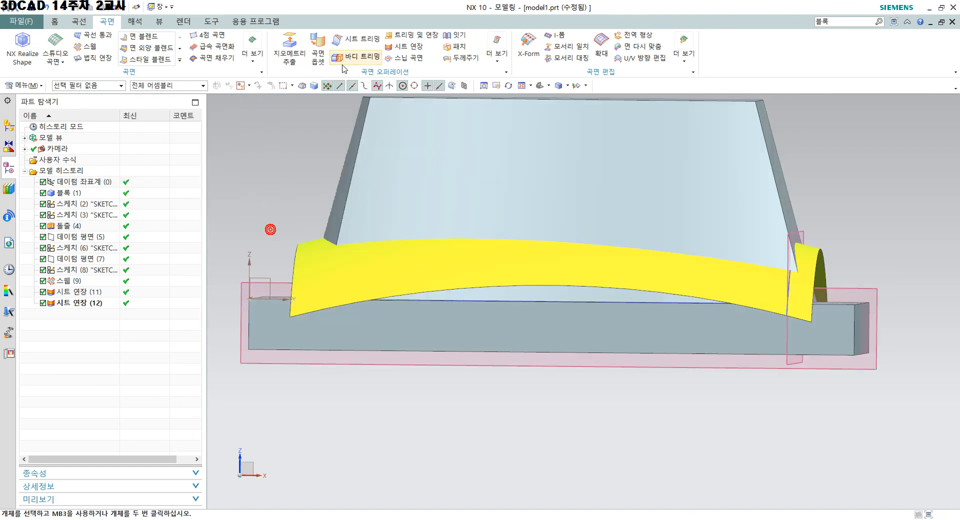
pyautogui.click(355, 57)
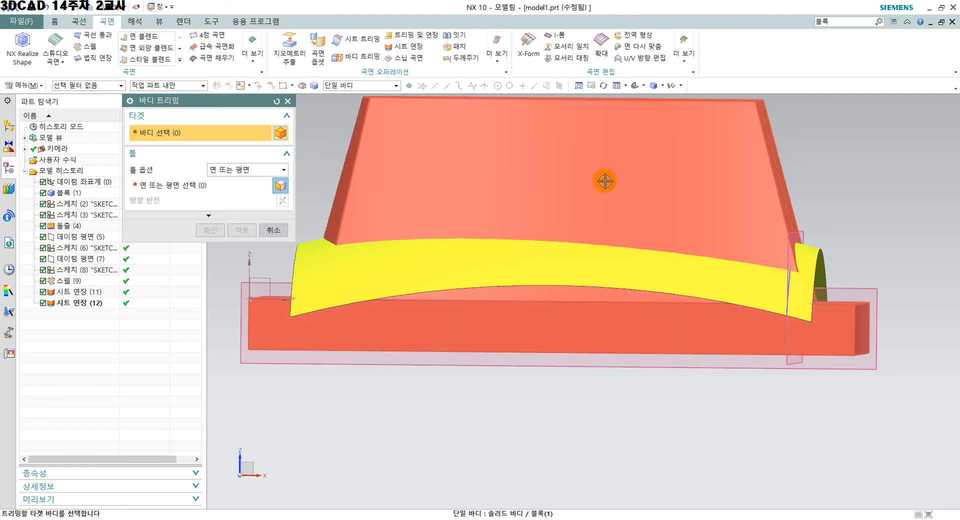
pyautogui.click(558, 150)
pyautogui.click(185, 189)
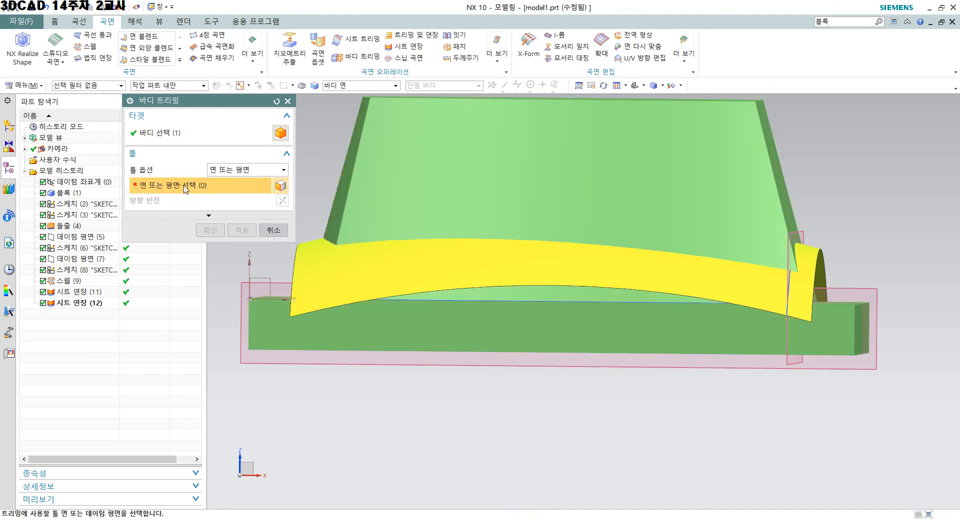
pyautogui.click(369, 275)
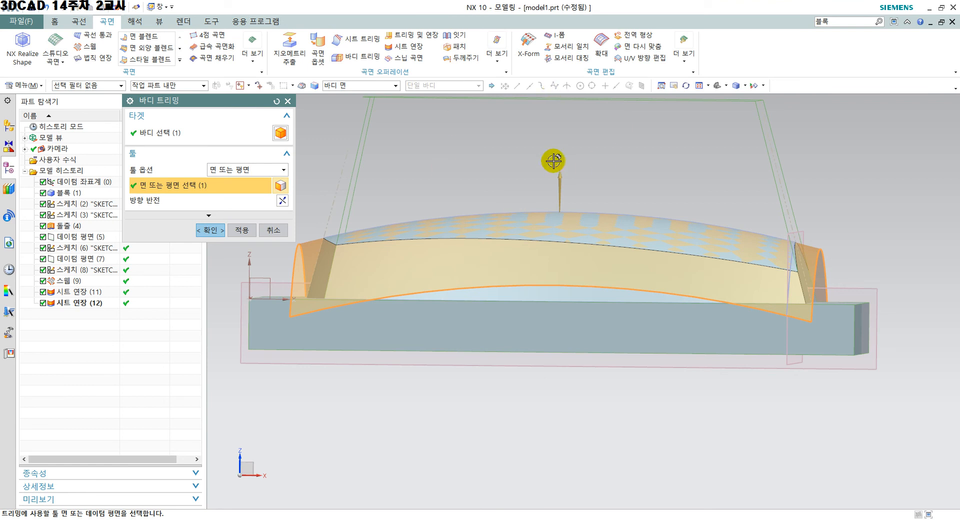
pyautogui.click(283, 201)
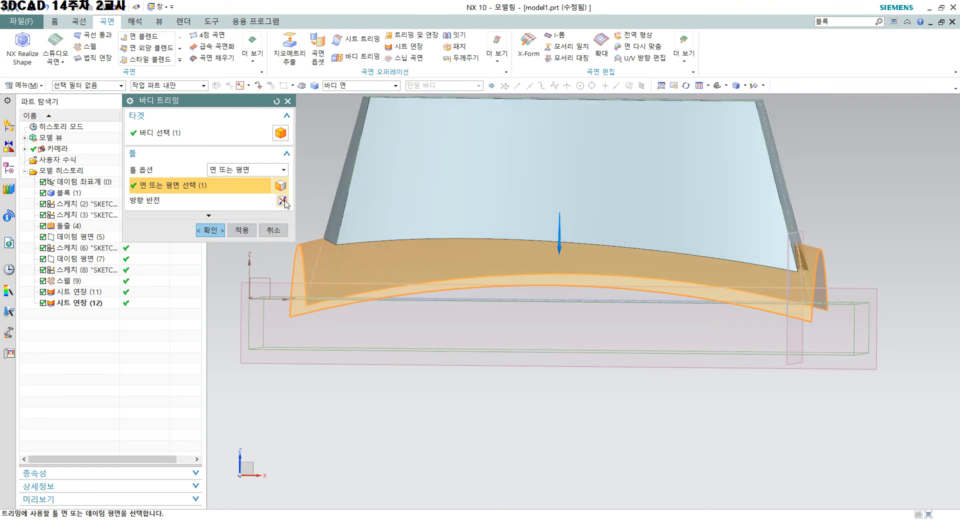
pyautogui.click(283, 201)
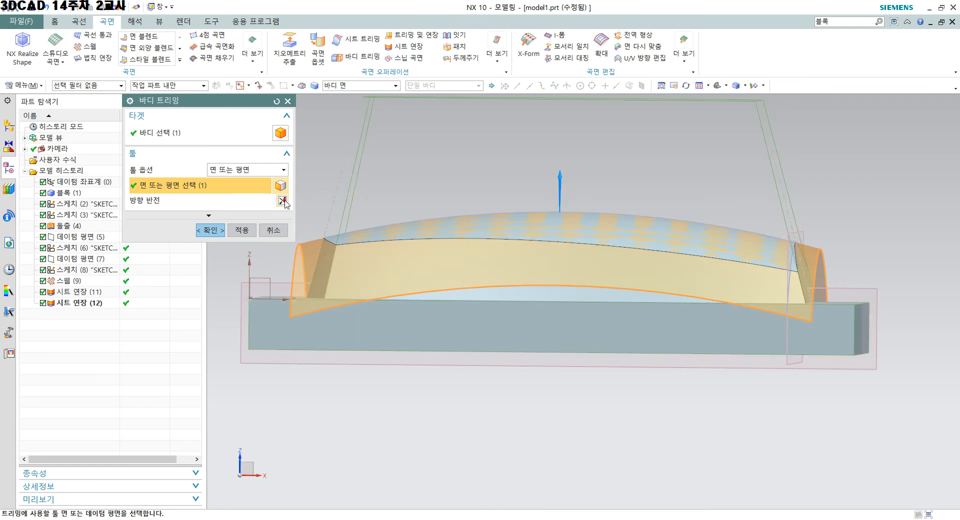
pyautogui.click(278, 230)
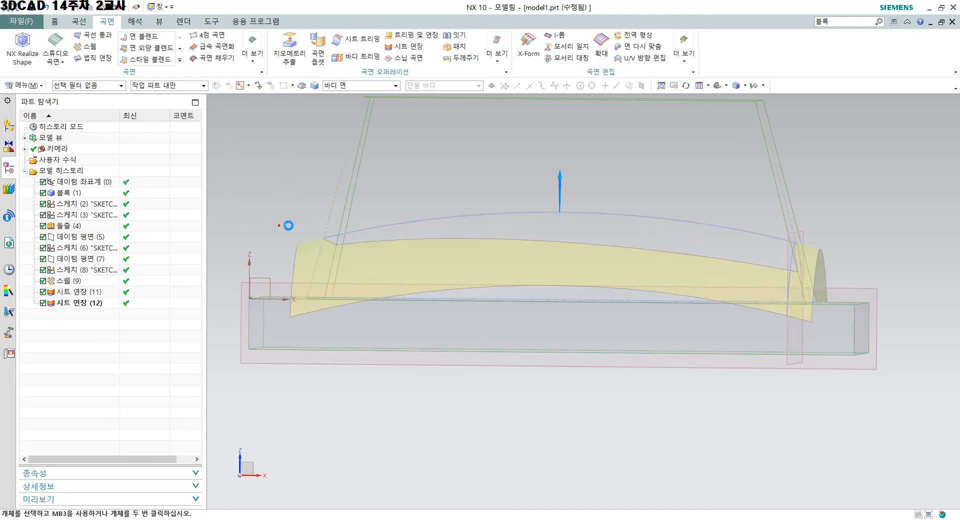
# Trim the solid body with the extended swept sheet as the tool face, removing the material above the sheet.
pyautogui.click(354, 58)
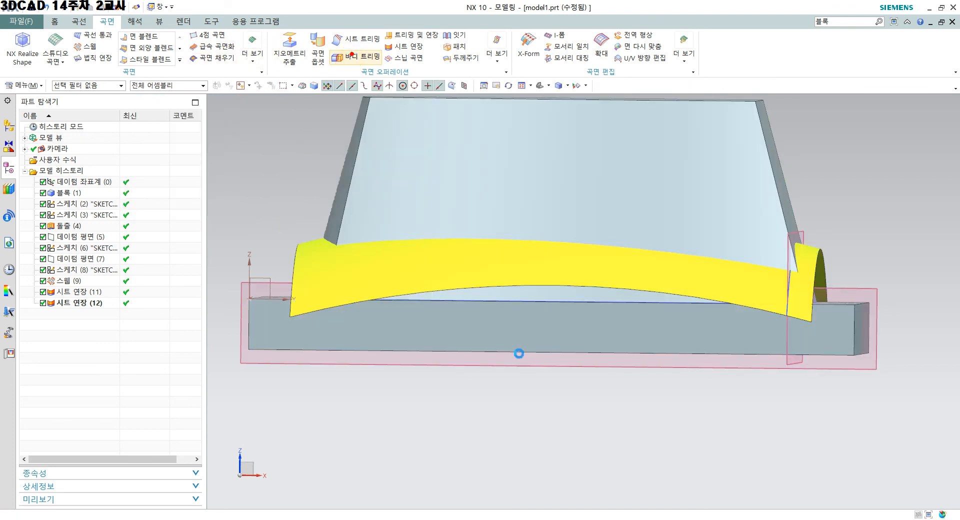
pyautogui.click(568, 325)
pyautogui.click(167, 186)
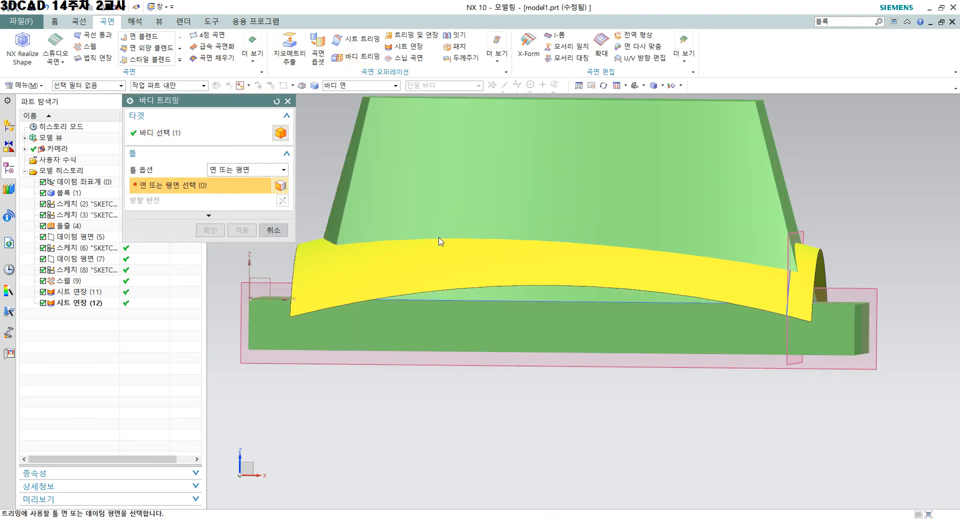
pyautogui.click(516, 268)
pyautogui.moveTo(525, 273)
pyautogui.mouseDown(button='middle')
pyautogui.moveTo(510, 306)
pyautogui.moveTo(600, 319)
pyautogui.moveTo(543, 344)
pyautogui.moveTo(511, 266)
pyautogui.mouseUp(button='middle')
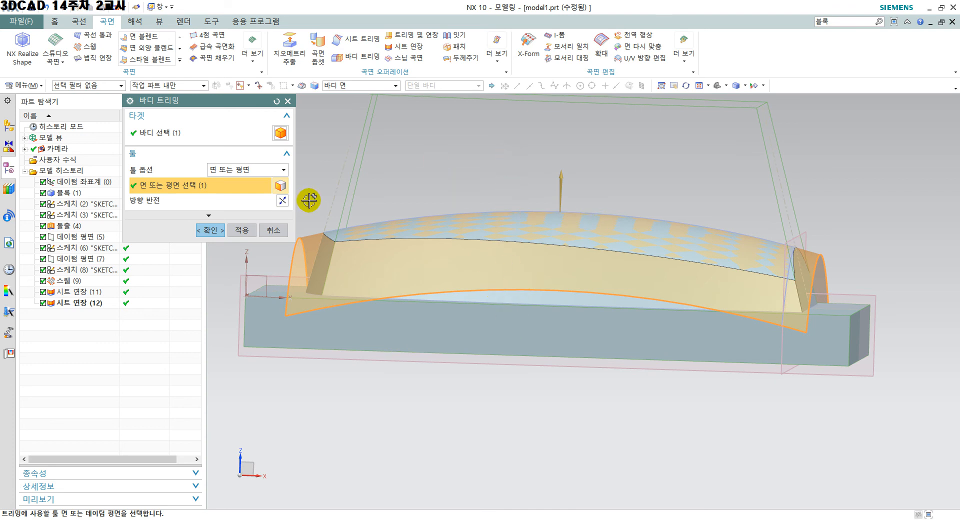
pyautogui.click(282, 201)
pyautogui.click(282, 201)
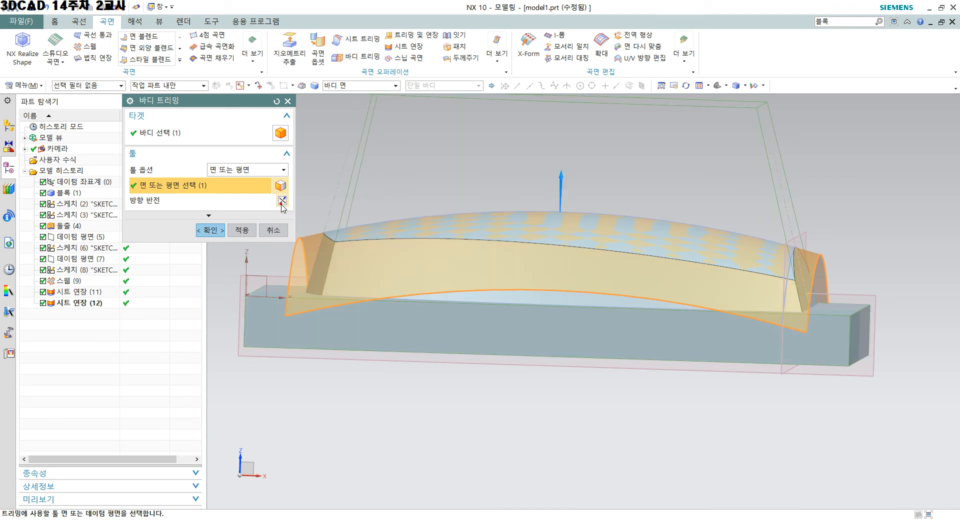
pyautogui.moveTo(546, 353); pyautogui.dragTo(538, 411, button='middle')
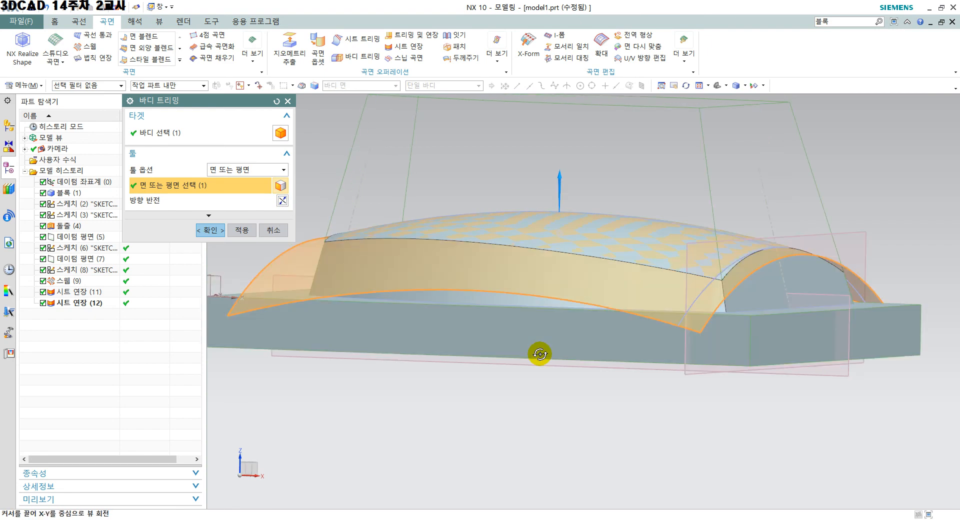
pyautogui.click(210, 230)
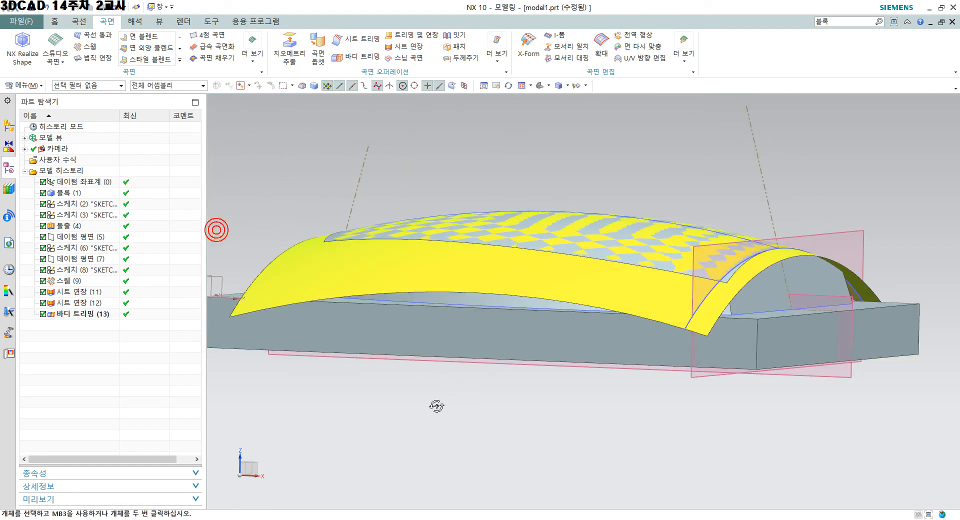
# Hide the extended swept sheet, leaving the trimmed solid body displayed.
pyautogui.moveTo(214, 226); pyautogui.dragTo(437, 420, button='middle')
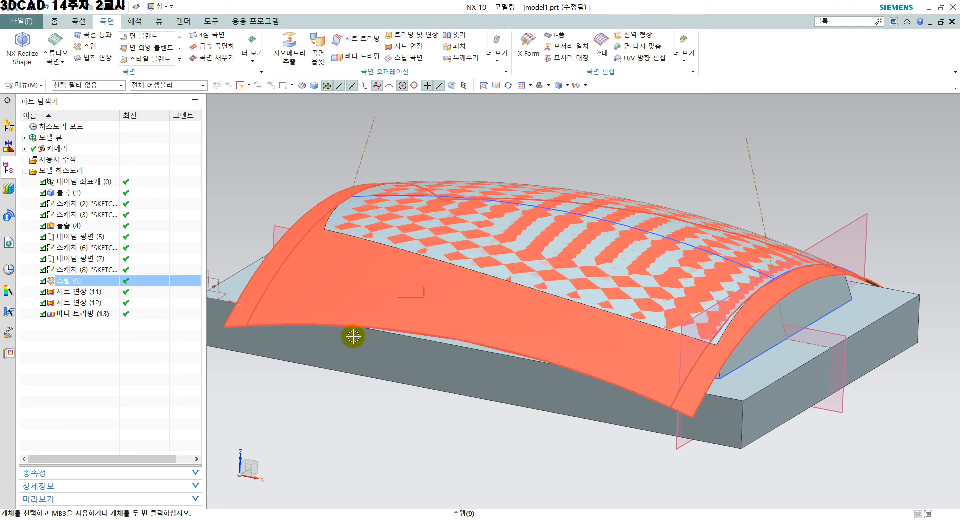
pyautogui.rightClick(319, 421)
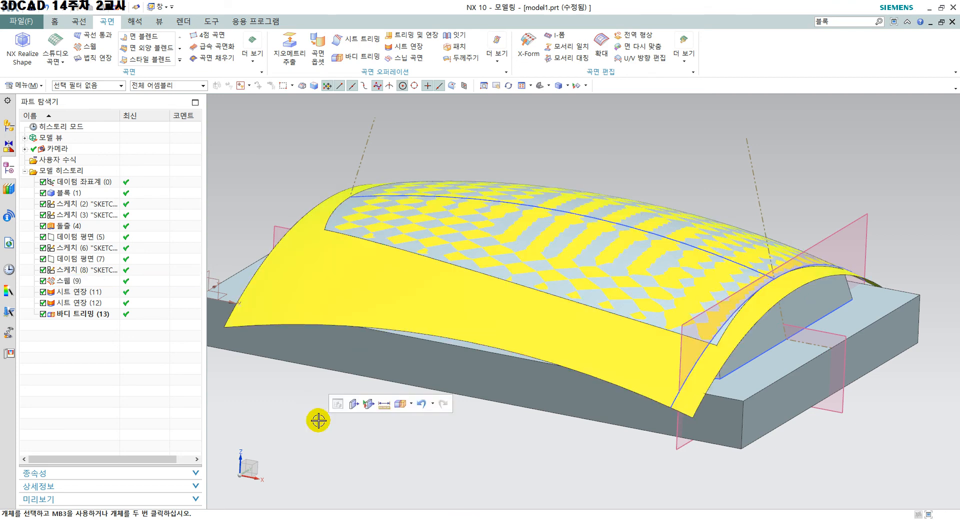
pyautogui.hotkey('ctrl', 'b')
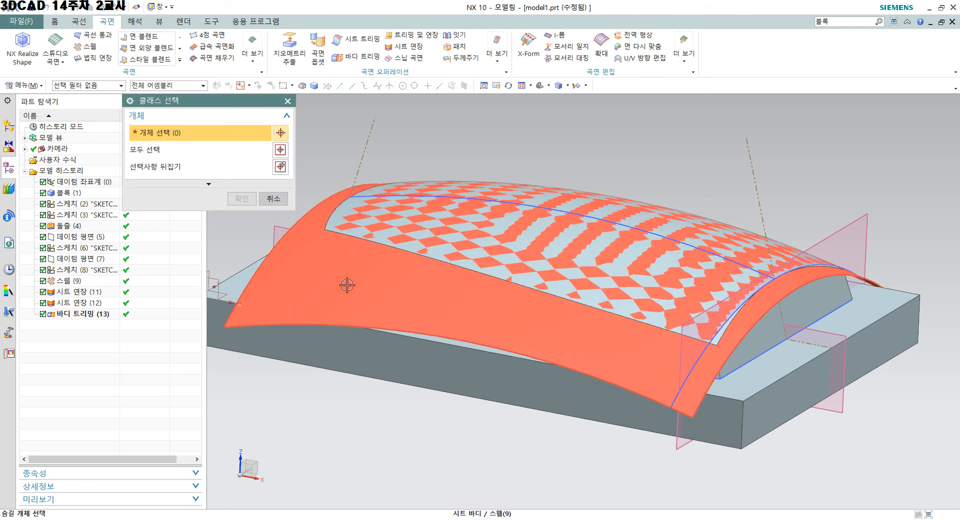
pyautogui.click(346, 285)
pyautogui.click(243, 199)
pyautogui.moveTo(278, 265); pyautogui.dragTo(568, 364, button='middle')
pyautogui.press('F8')
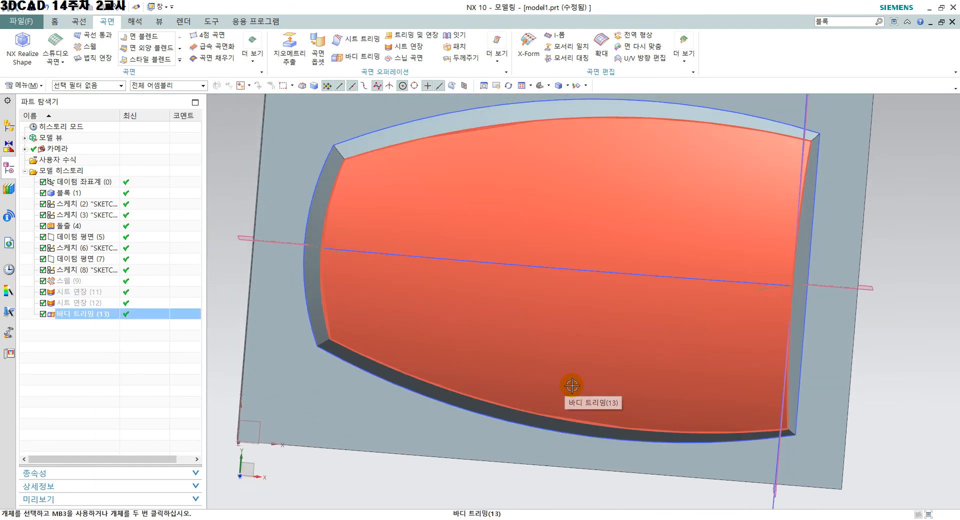
pyautogui.scroll(-2, 582, 373)
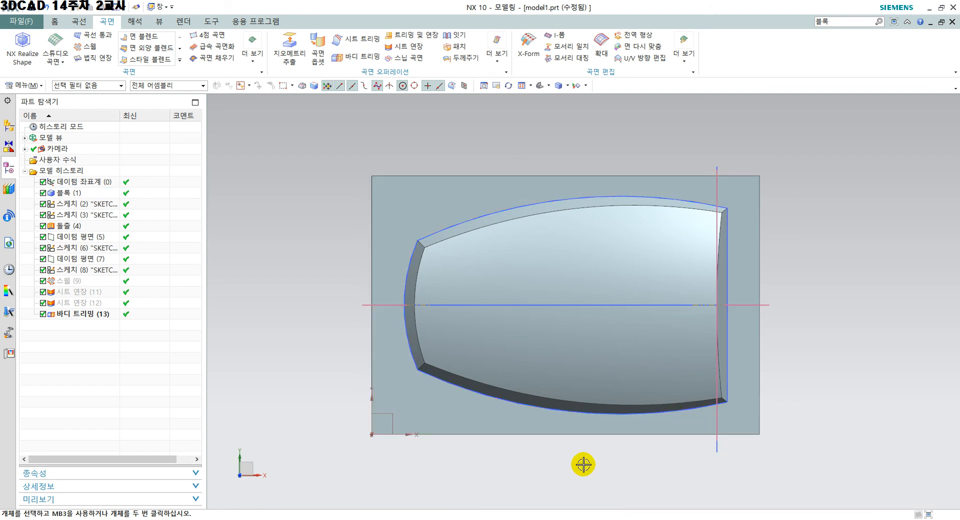
# Switch to the part #17 drawing in PowerPoint and examine the fillet radii called out at the tapered body's four corners.
pyautogui.hotkey('alt', 'Tab')
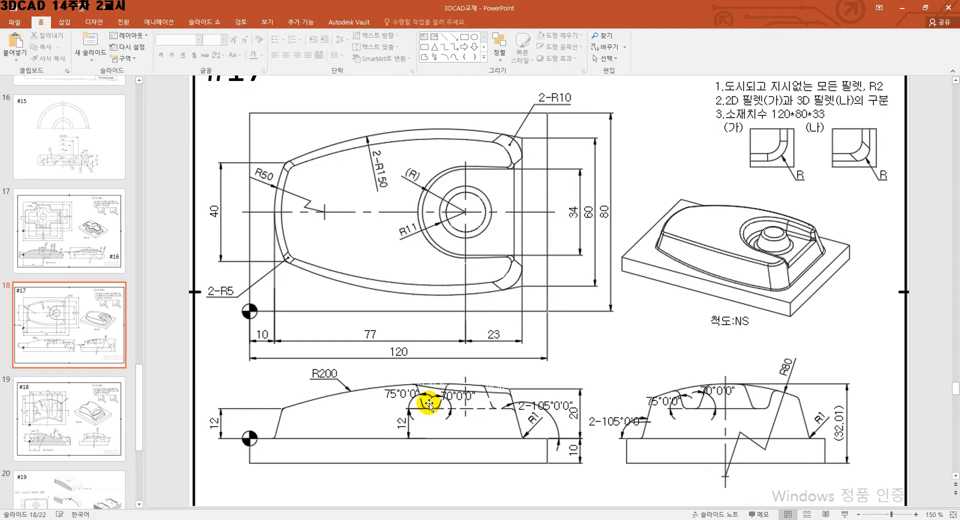
pyautogui.hotkey('ctrl', 'shift', 'd')
pyautogui.moveTo(282, 157); pyautogui.dragTo(279, 146)
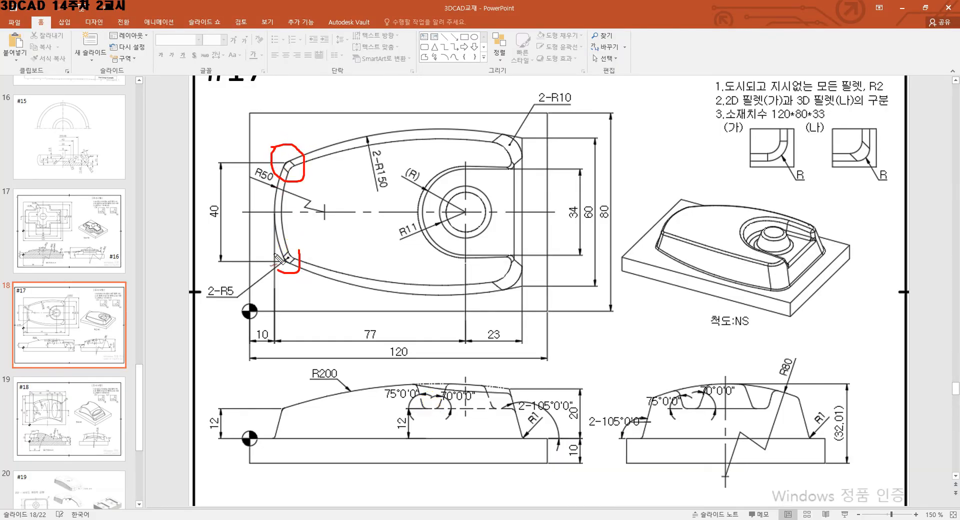
pyautogui.moveTo(530, 162); pyautogui.dragTo(528, 172)
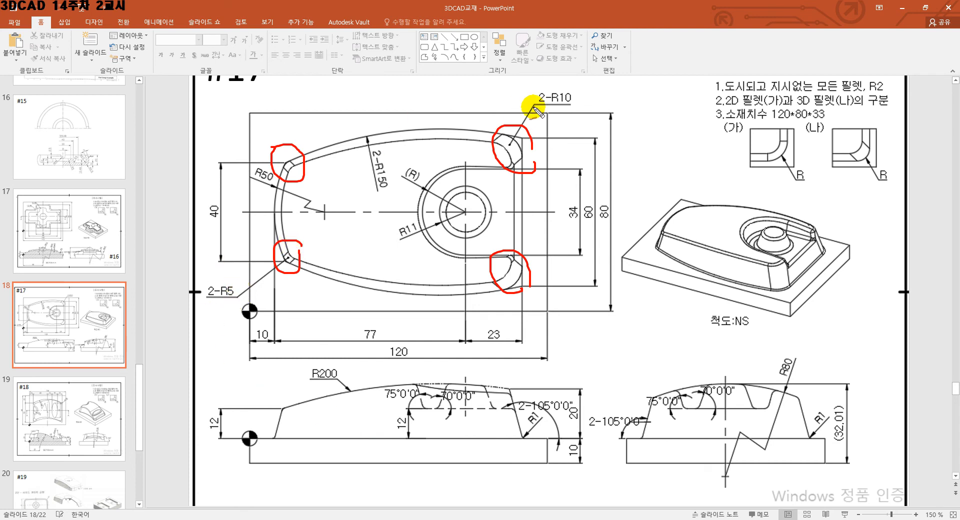
pyautogui.press('Escape')
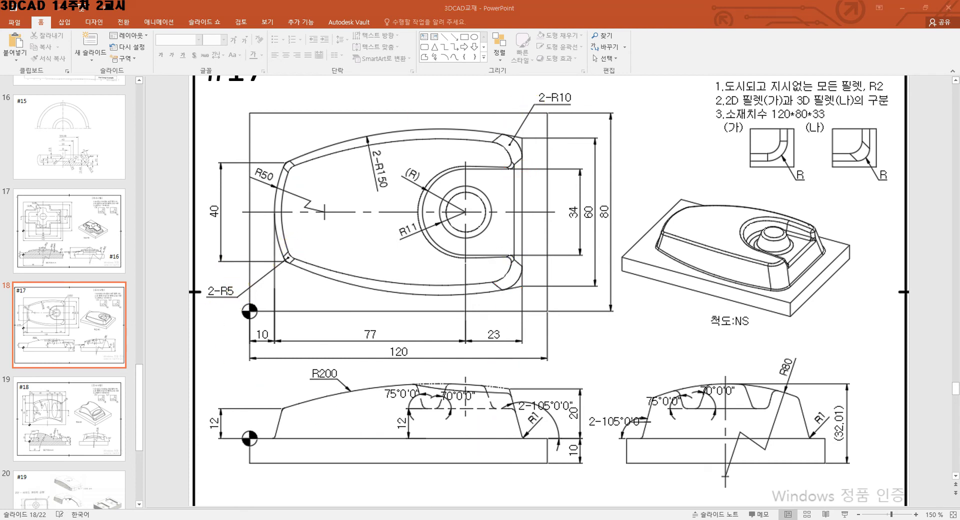
# Switch back to NX and start an Edge Blend with a 5 mm radius on the two slanted corner edges at the body's narrow end.
pyautogui.click(358, 519)
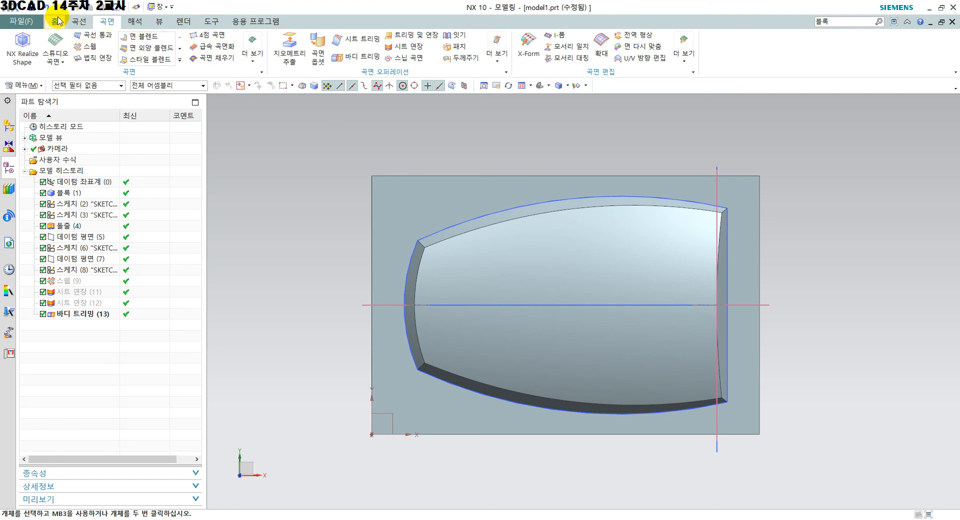
pyautogui.click(57, 21)
pyautogui.moveTo(537, 291); pyautogui.dragTo(542, 278, button='middle')
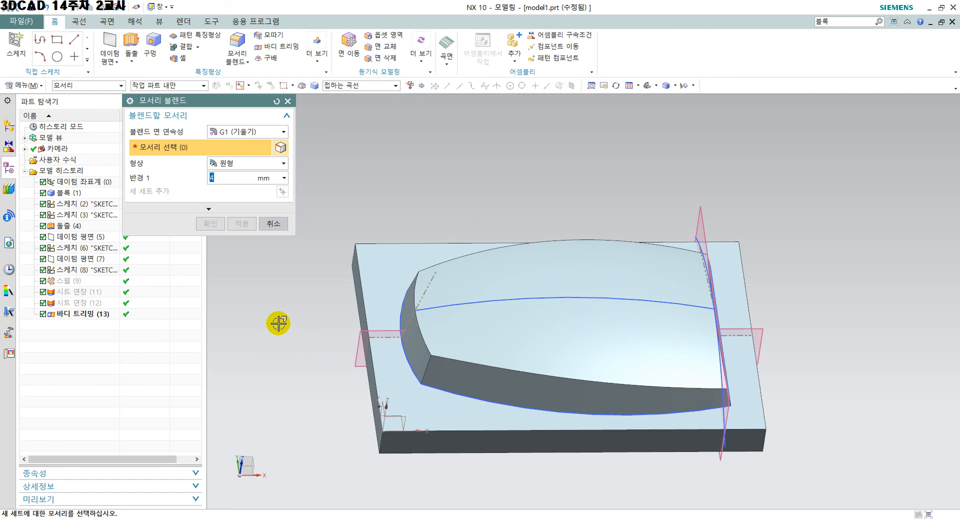
pyautogui.scroll(2, 645, 371)
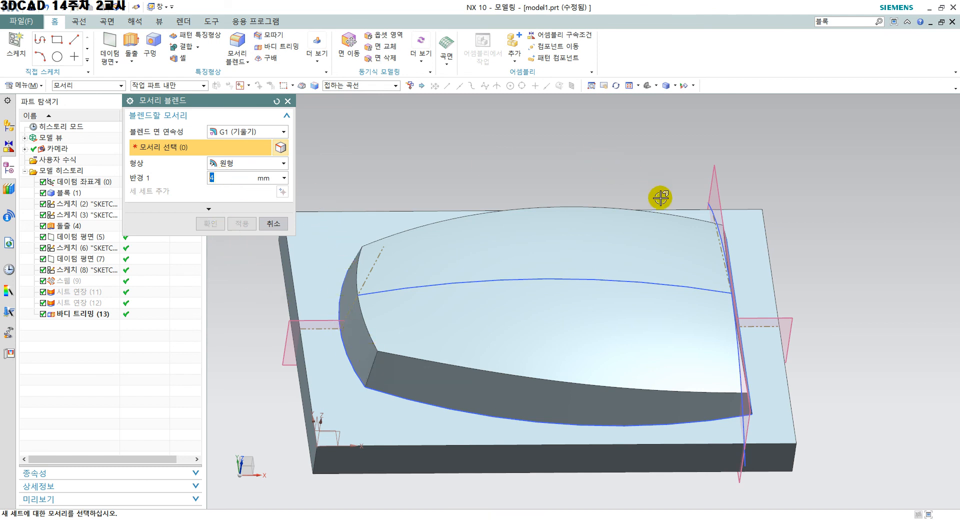
pyautogui.click(277, 102)
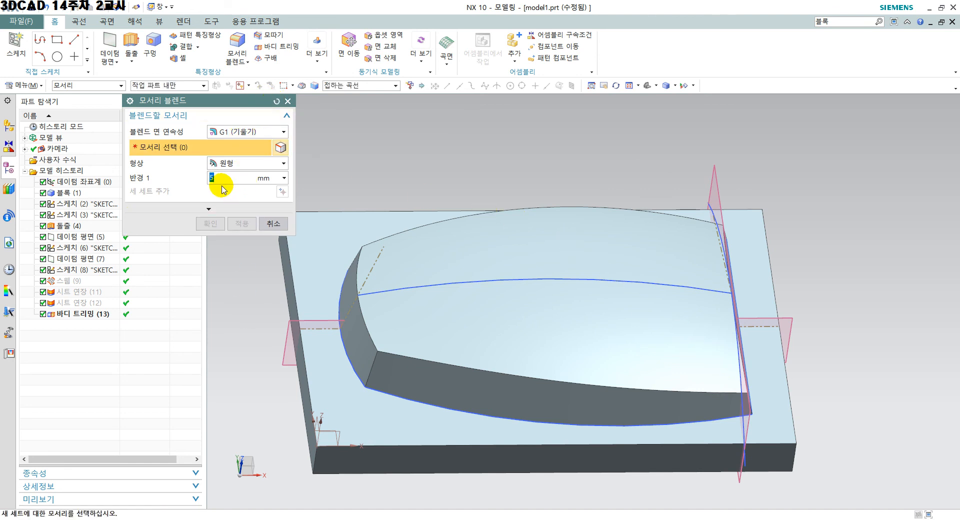
pyautogui.click(373, 368)
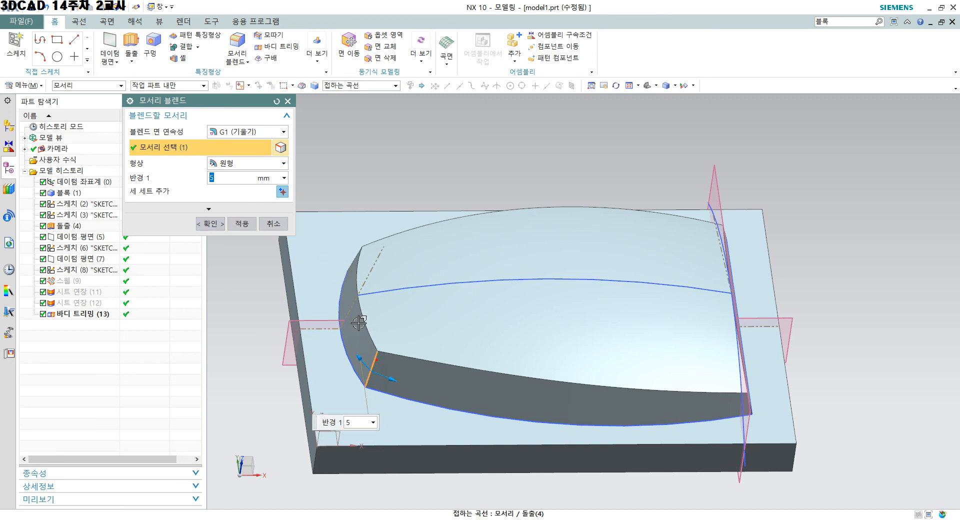
pyautogui.moveTo(356, 305); pyautogui.dragTo(352, 271, button='middle')
pyautogui.click(352, 267)
pyautogui.moveTo(499, 436); pyautogui.dragTo(449, 374, button='middle')
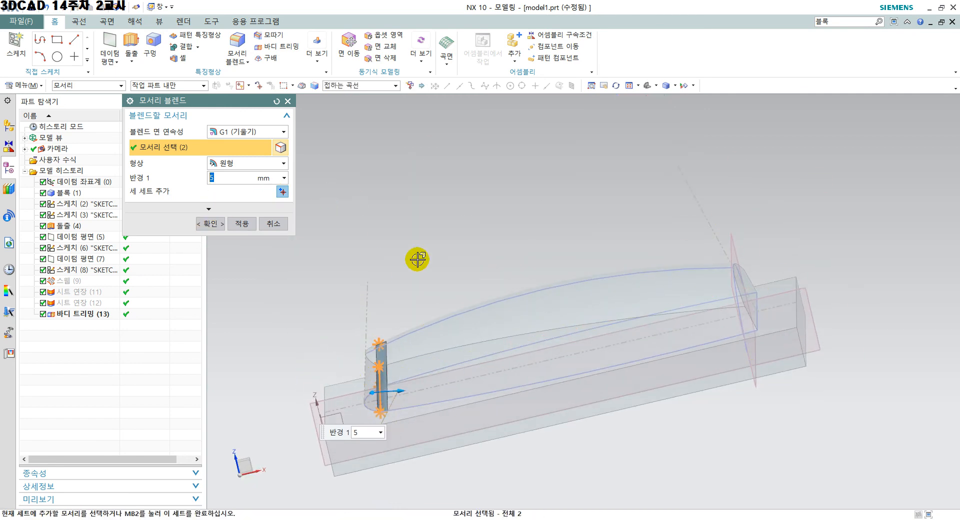
pyautogui.moveTo(418, 259); pyautogui.dragTo(454, 242, button='middle')
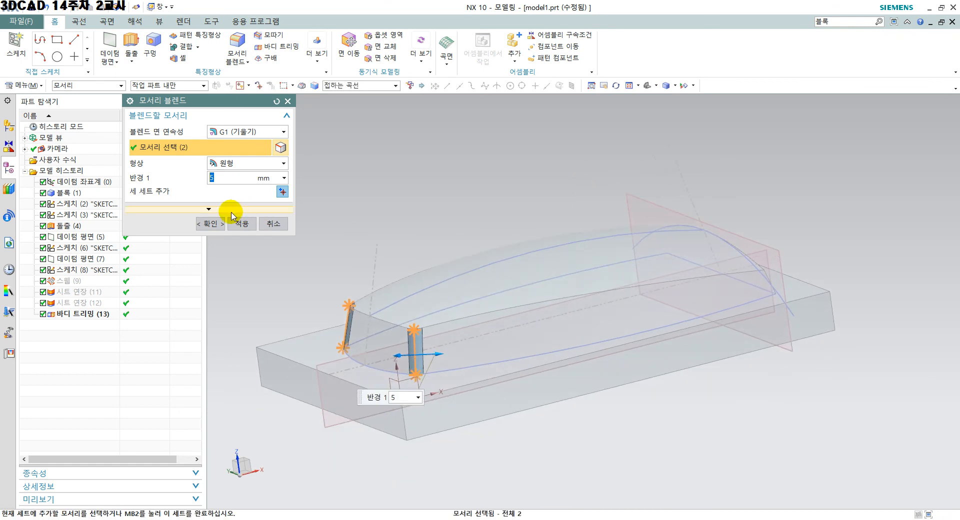
# Show the list of blend sets in Edge Blend and add the two 5 mm corner edges to it as the first set.
pyautogui.click(209, 211)
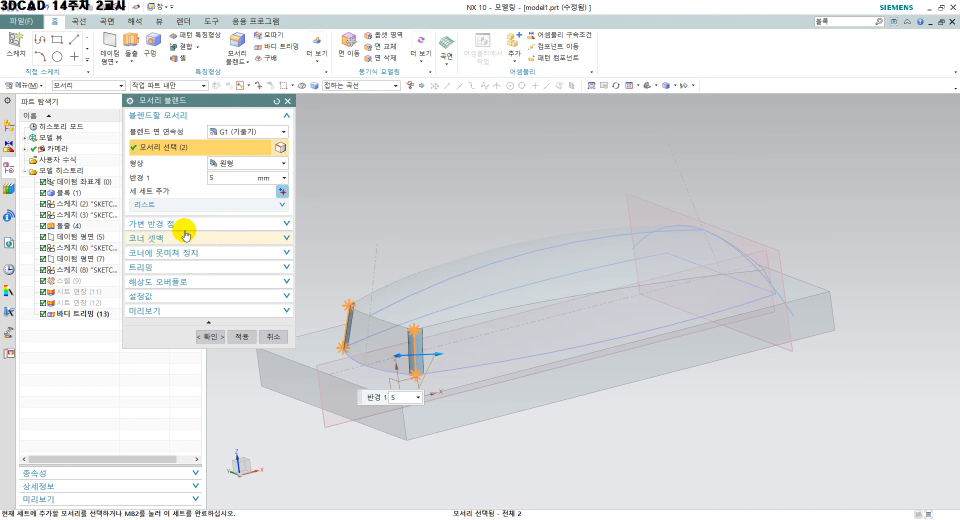
pyautogui.click(195, 322)
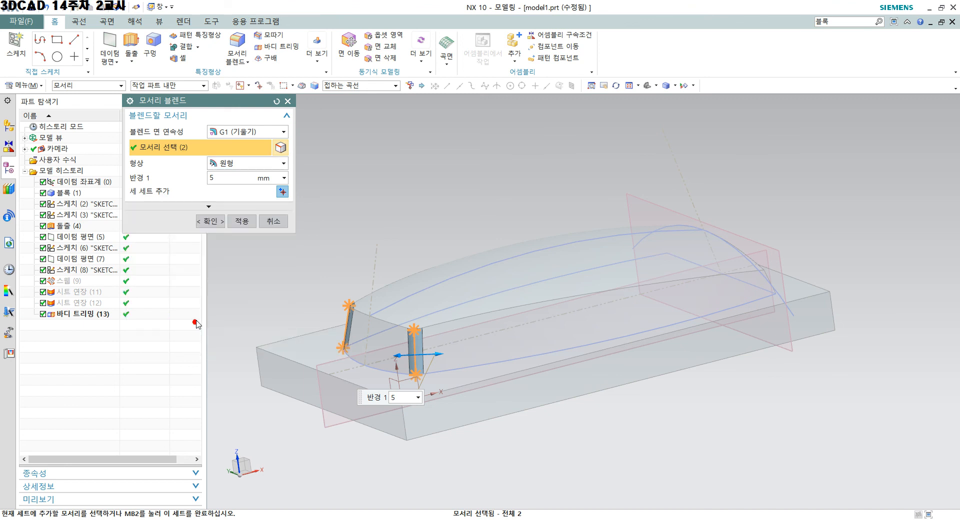
pyautogui.click(210, 208)
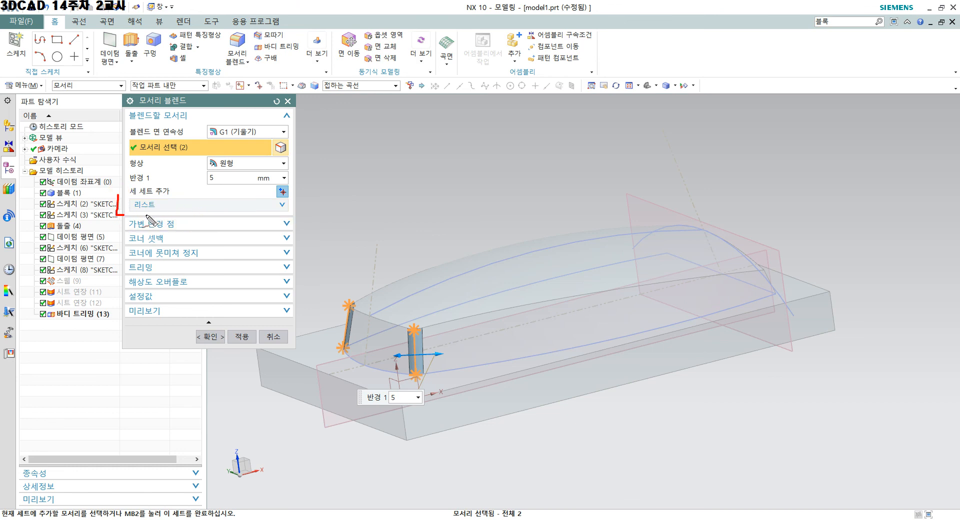
pyautogui.moveTo(284, 195); pyautogui.dragTo(120, 201)
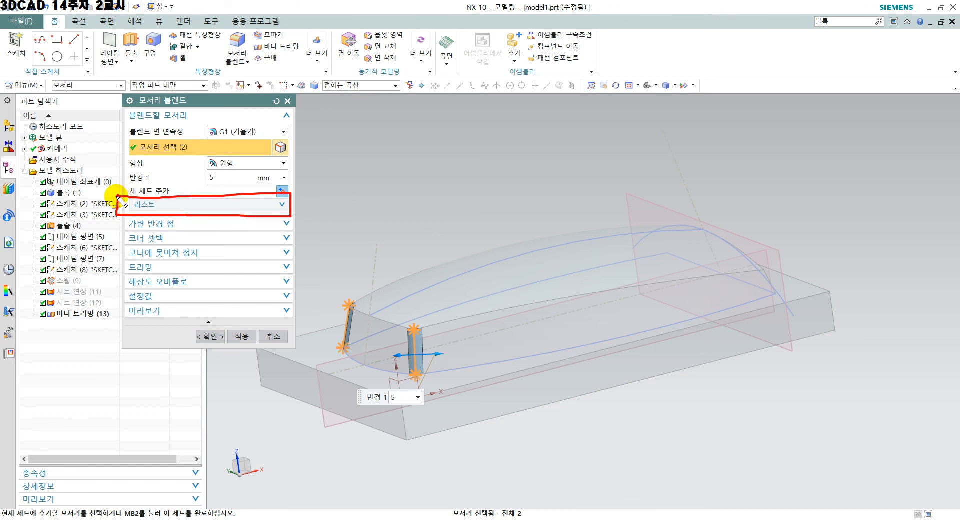
pyautogui.press('Escape')
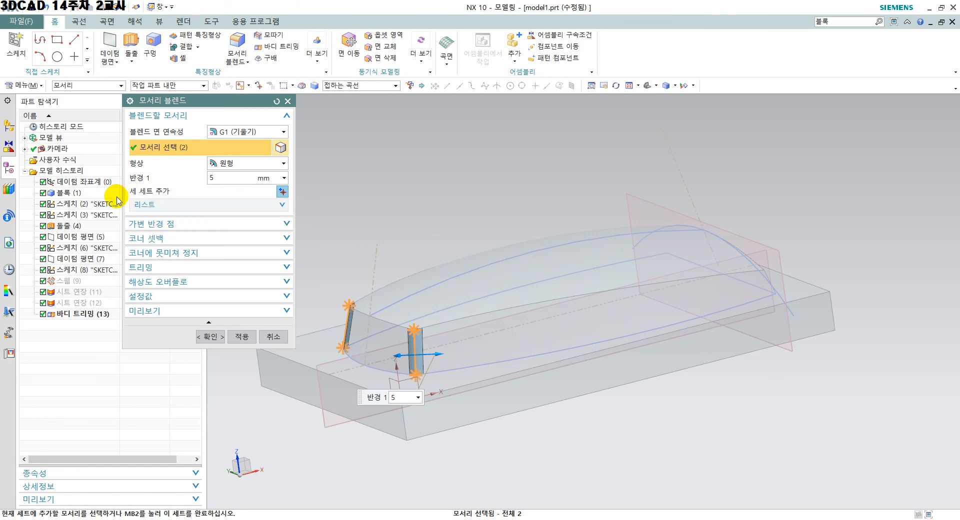
pyautogui.click(196, 210)
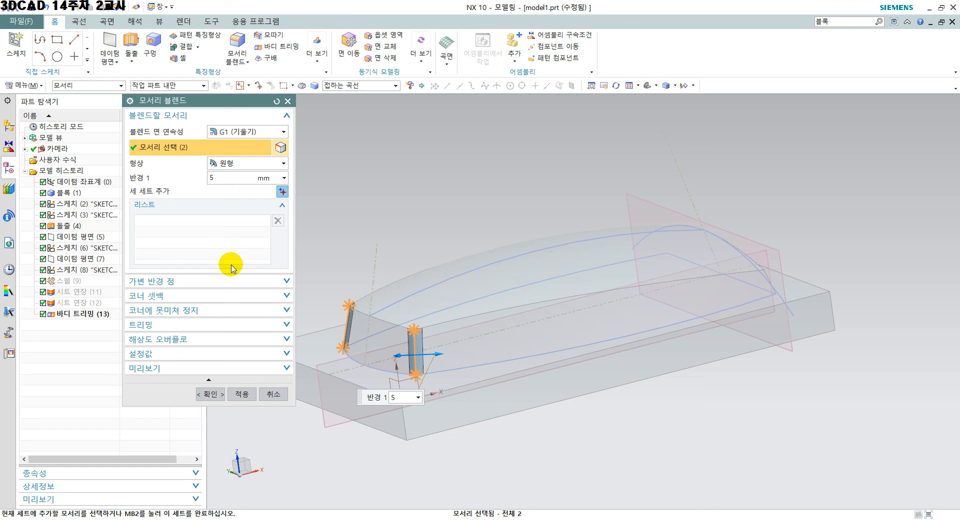
pyautogui.click(283, 209)
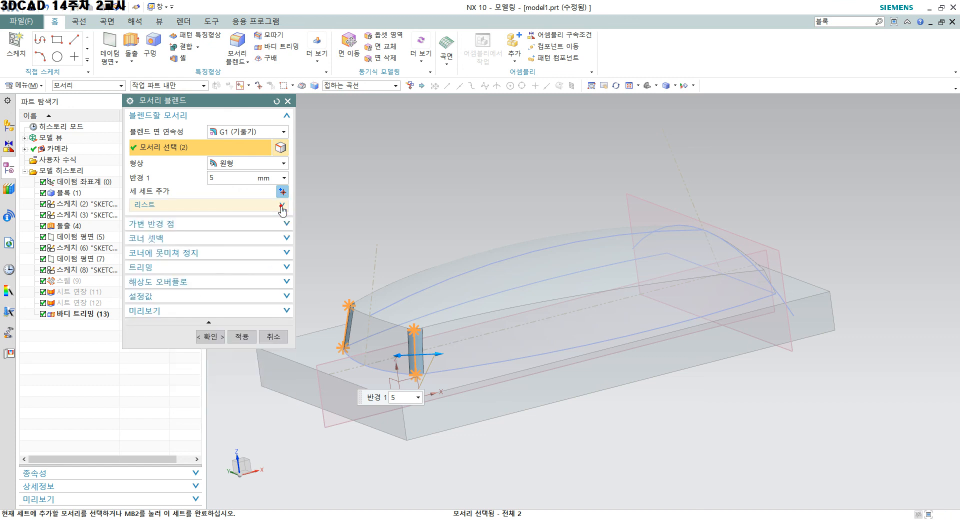
pyautogui.click(282, 208)
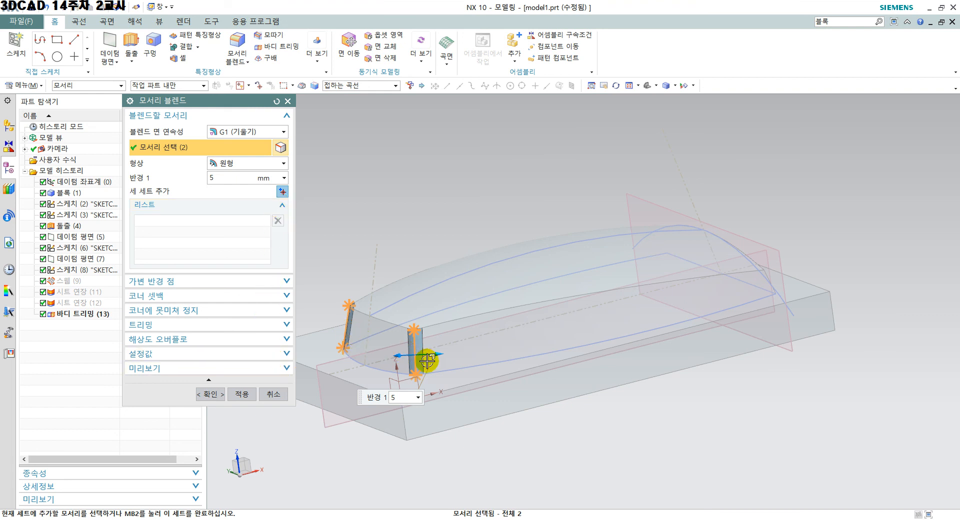
pyautogui.click(282, 191)
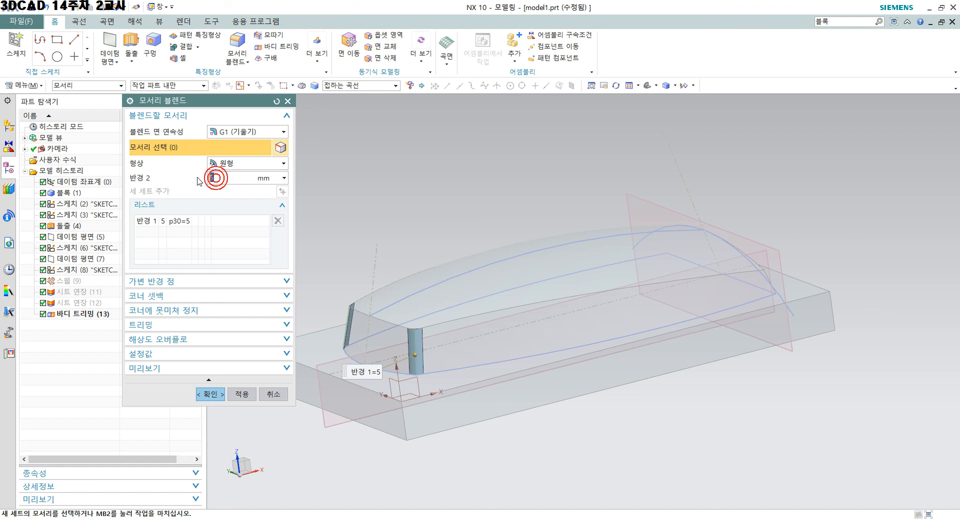
# Add the two corner edges at the body's wide end as a second set with a 10 mm radius and complete the edge blend.
pyautogui.write('10')
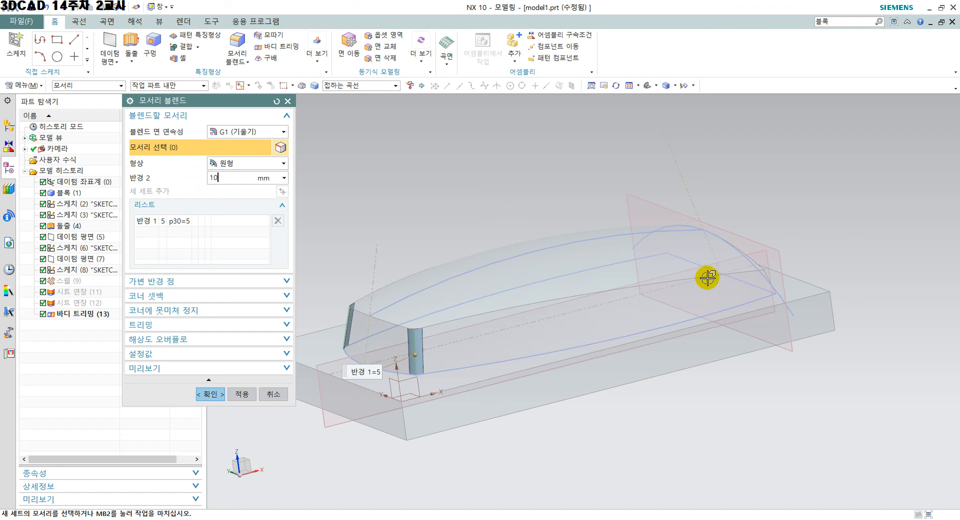
pyautogui.moveTo(709, 415); pyautogui.dragTo(628, 457, button='middle')
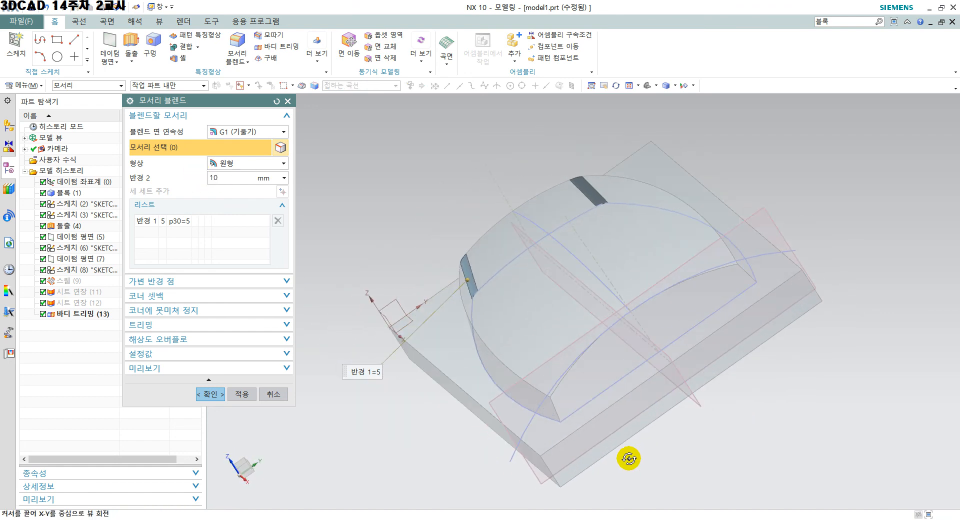
pyautogui.click(552, 409)
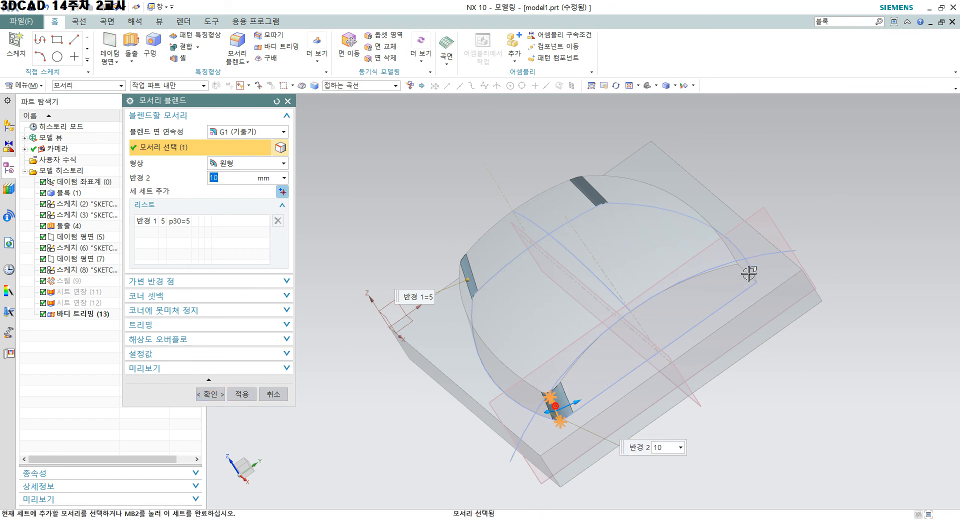
pyautogui.click(744, 272)
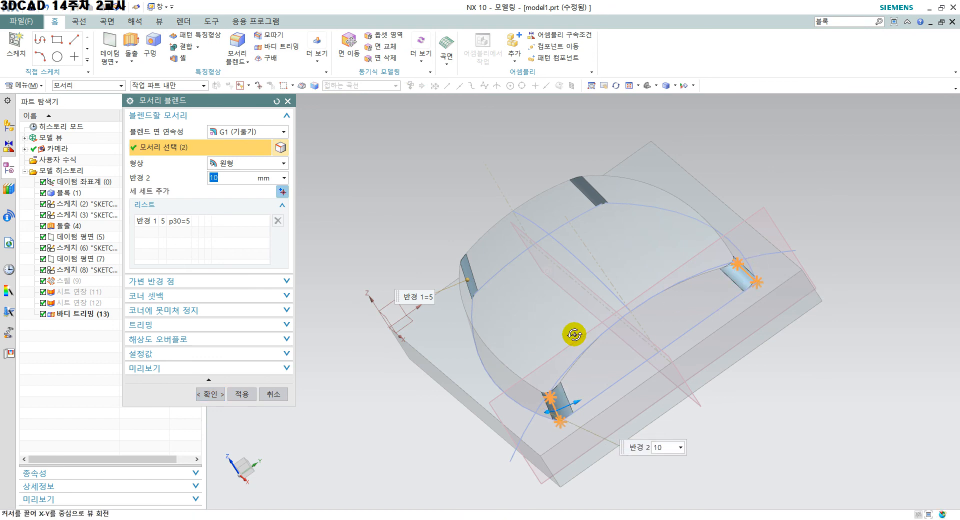
pyautogui.moveTo(572, 332); pyautogui.dragTo(553, 310, button='middle')
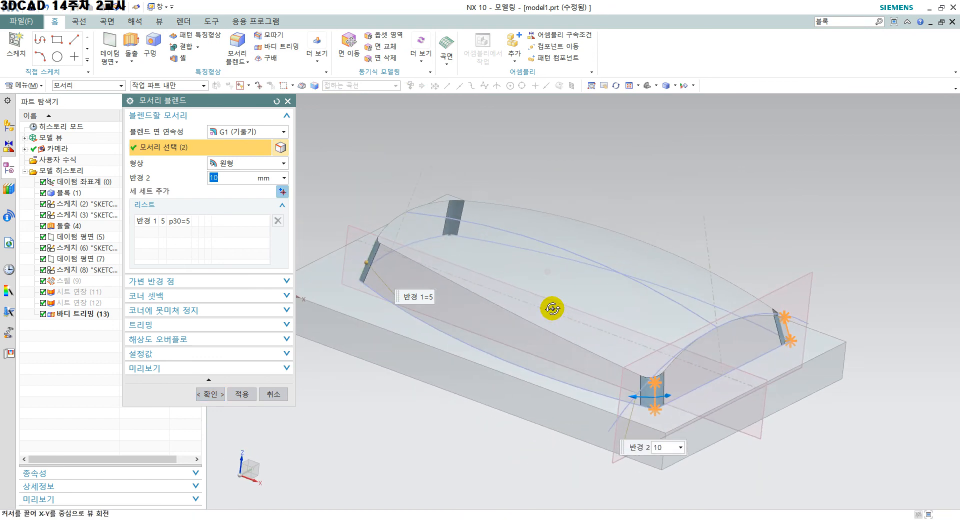
pyautogui.click(282, 191)
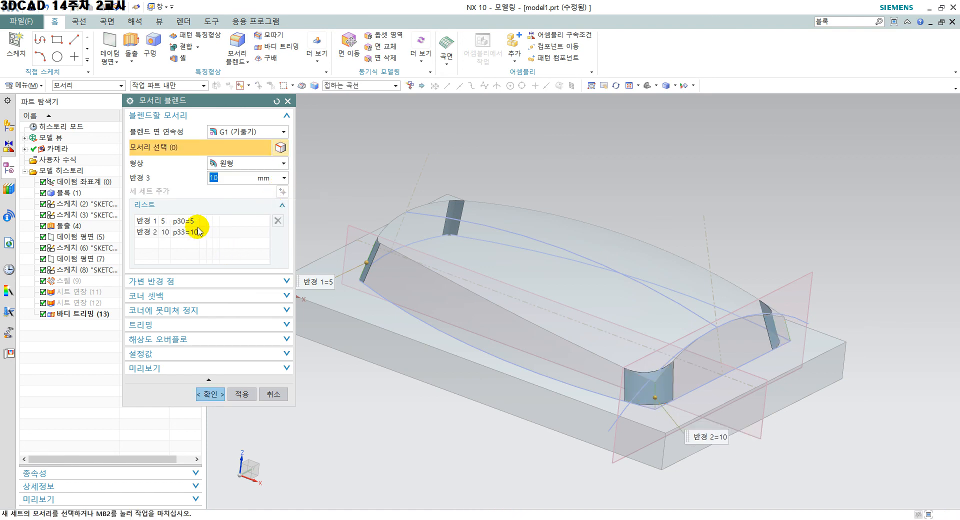
pyautogui.moveTo(498, 443)
pyautogui.mouseDown(button='middle')
pyautogui.moveTo(472, 398)
pyautogui.moveTo(506, 428)
pyautogui.mouseUp(button='middle')
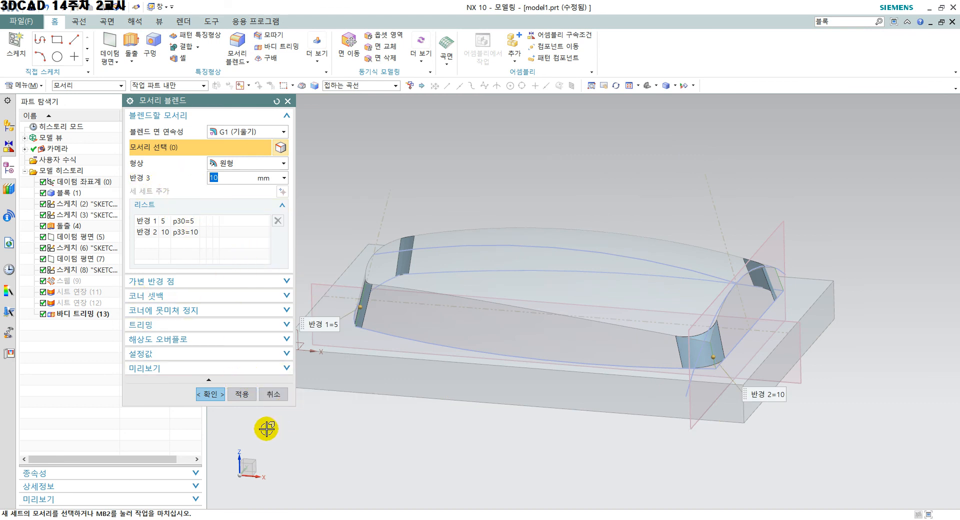
pyautogui.click(214, 394)
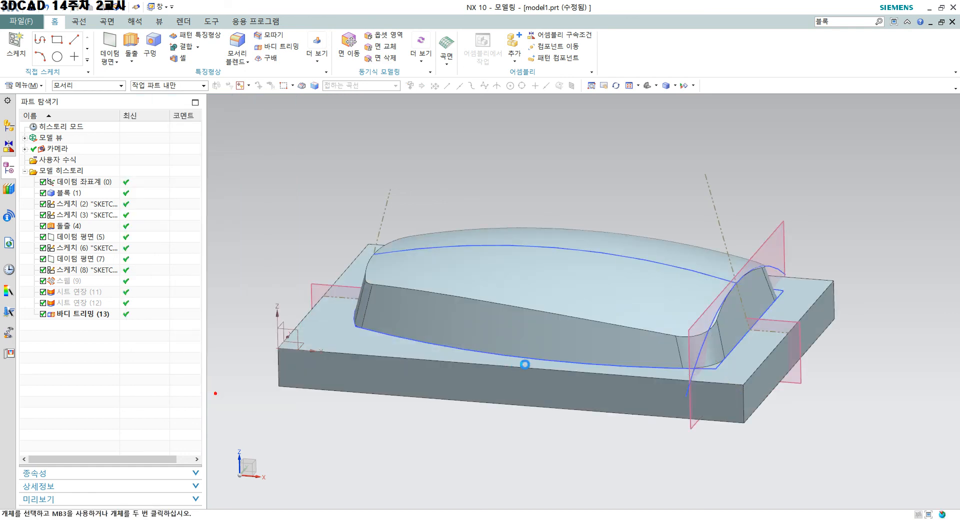
# Examine the blended corners of the tapered body close up and in the top view.
pyautogui.scroll(5, 732, 386)
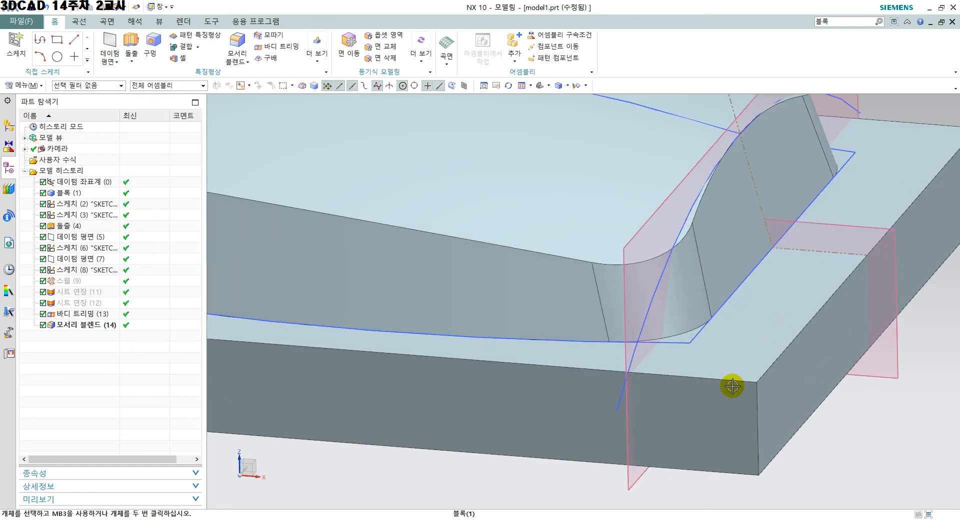
pyautogui.scroll(2, 699, 393)
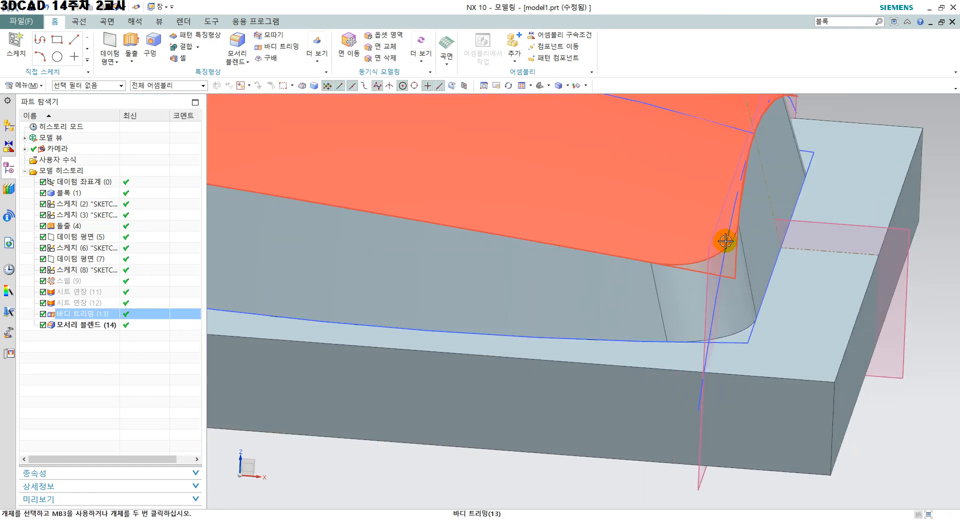
pyautogui.click(635, 323)
pyautogui.scroll(-5, 627, 313)
pyautogui.press('Escape')
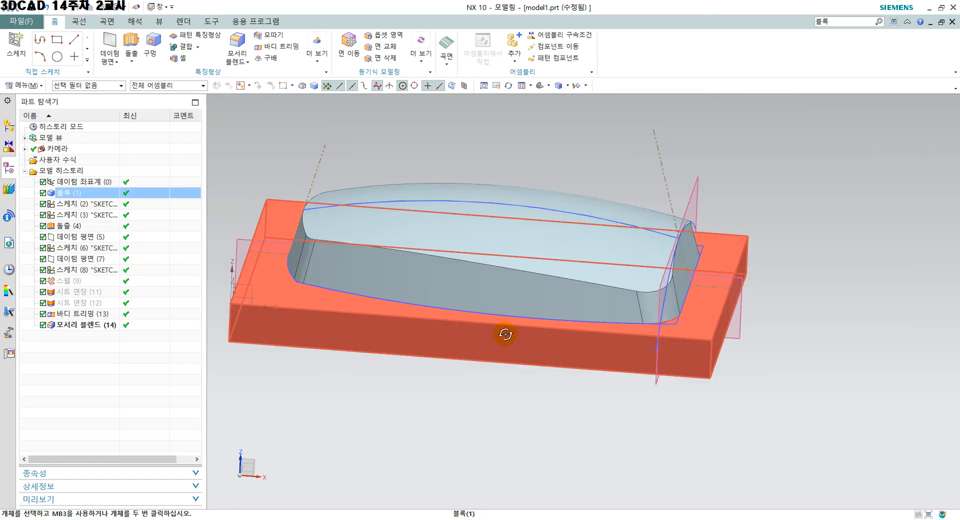
pyautogui.moveTo(504, 274); pyautogui.dragTo(500, 373, button='middle')
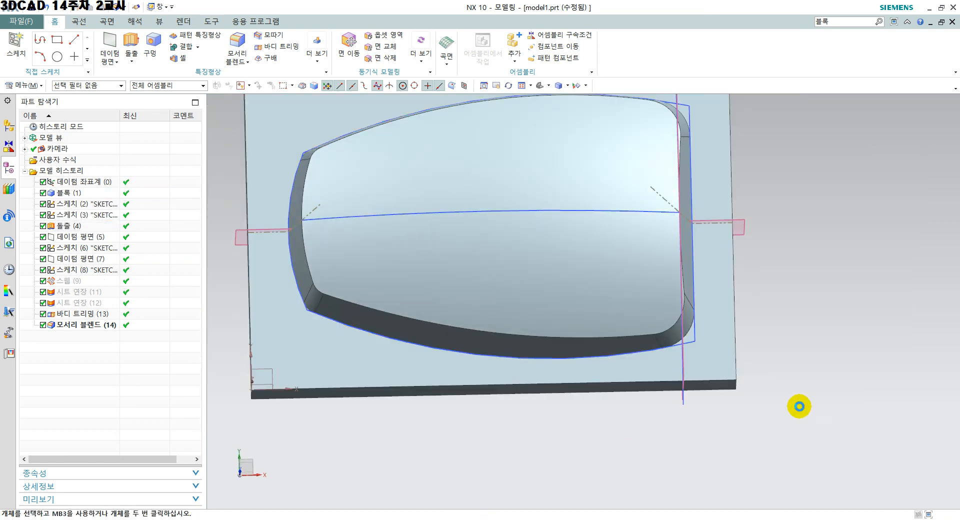
pyautogui.press('F8')
pyautogui.keyDown('shift'); pyautogui.moveTo(843, 292); pyautogui.dragTo(855, 360, button='middle'); pyautogui.keyUp('shift')
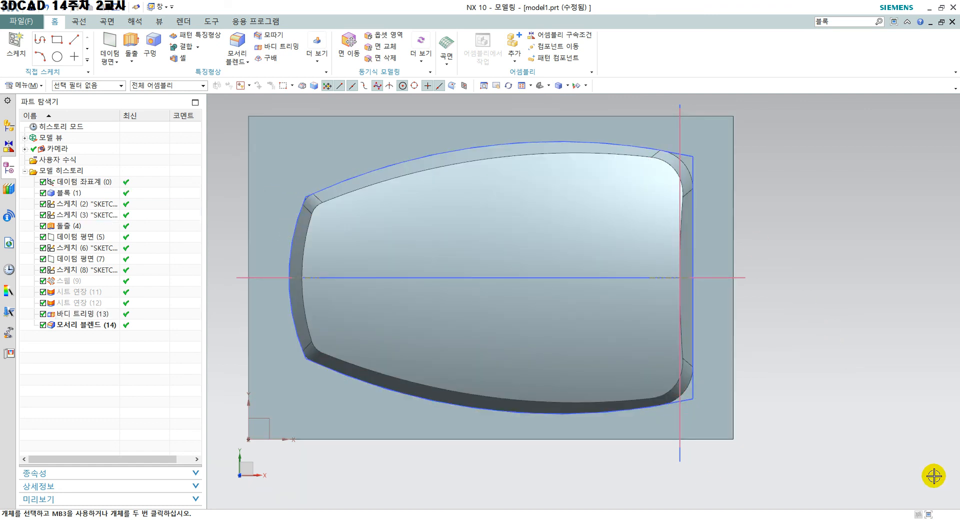
pyautogui.scroll(-2, 596, 450)
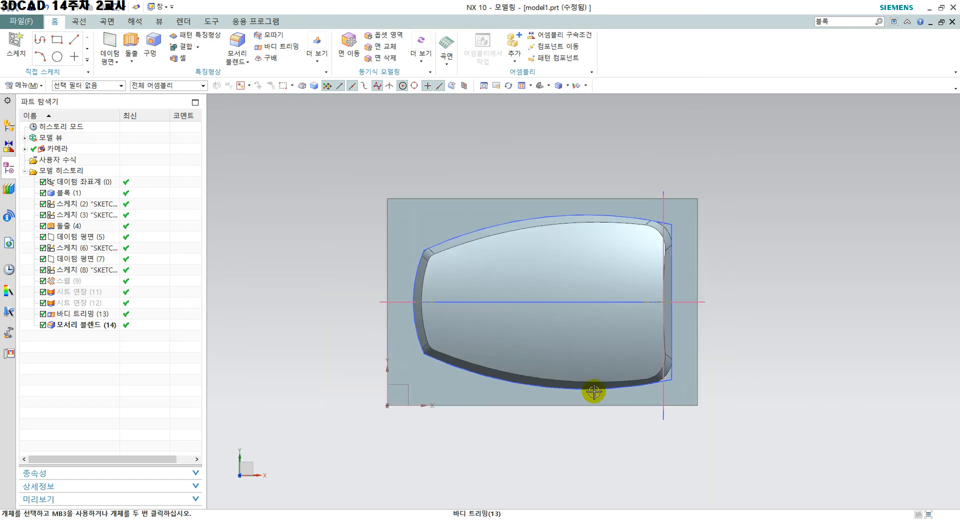
pyautogui.moveTo(578, 409)
pyautogui.mouseDown(button='middle')
pyautogui.moveTo(558, 335)
pyautogui.moveTo(525, 422)
pyautogui.moveTo(542, 365)
pyautogui.moveTo(534, 381)
pyautogui.moveTo(591, 481)
pyautogui.moveTo(585, 450)
pyautogui.moveTo(593, 445)
pyautogui.moveTo(784, 449)
pyautogui.moveTo(735, 382)
pyautogui.moveTo(740, 393)
pyautogui.moveTo(695, 391)
pyautogui.mouseUp(button='middle')
pyautogui.scroll(-2, 695, 391)
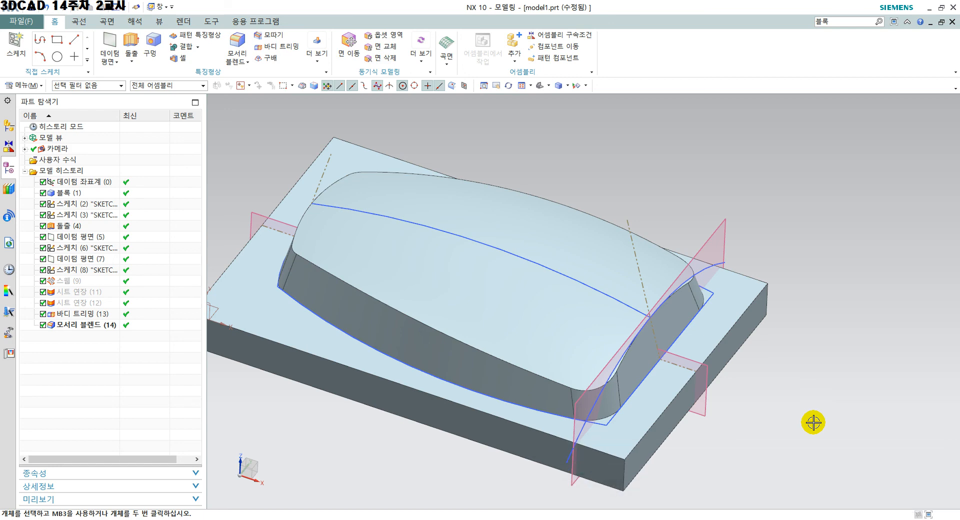
pyautogui.moveTo(546, 338); pyautogui.dragTo(586, 351, button='middle')
pyautogui.click(586, 350)
pyautogui.press('Escape')
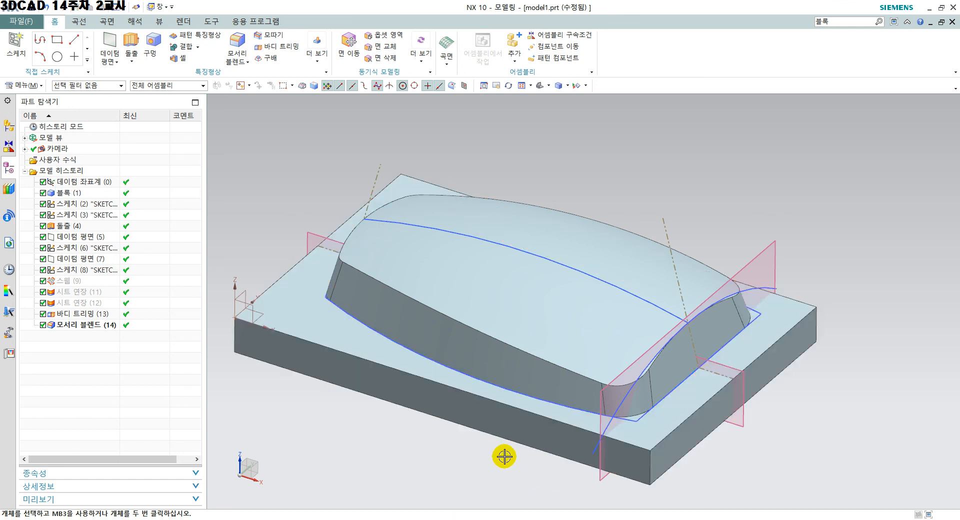
pyautogui.moveTo(513, 461)
pyautogui.mouseDown(button='middle')
pyautogui.moveTo(476, 445)
pyautogui.moveTo(517, 446)
pyautogui.moveTo(570, 470)
pyautogui.moveTo(507, 461)
pyautogui.moveTo(518, 487)
pyautogui.moveTo(523, 464)
pyautogui.moveTo(510, 450)
pyautogui.moveTo(511, 465)
pyautogui.mouseUp(button='middle')
pyautogui.moveTo(679, 341); pyautogui.dragTo(691, 374, button='middle')
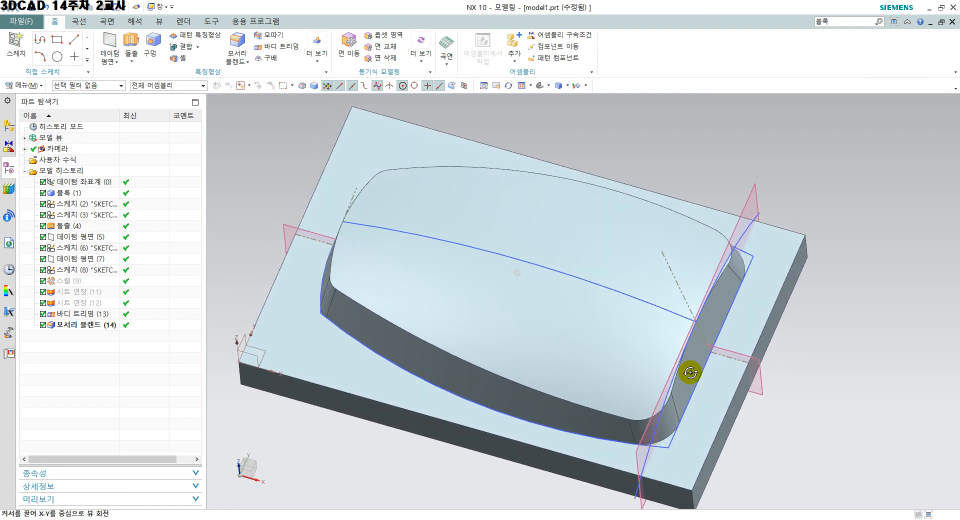